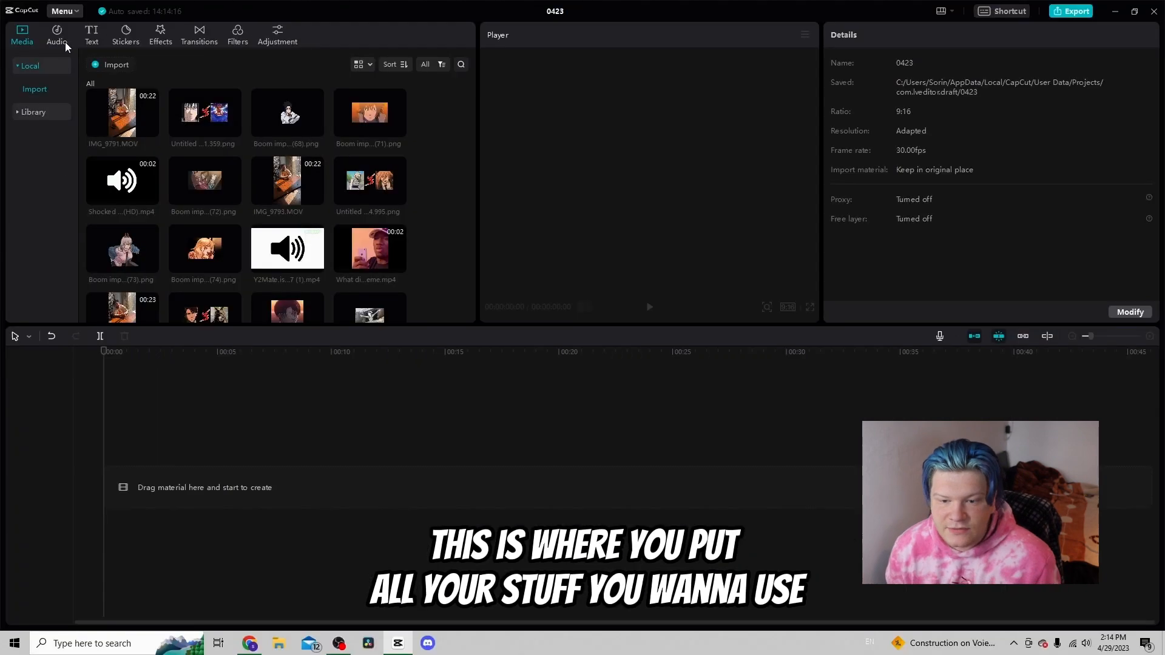
Browse the imported pictures and videos in the local media library
scroll(424, 193, down, 2)
scroll(201, 103, up, 2)
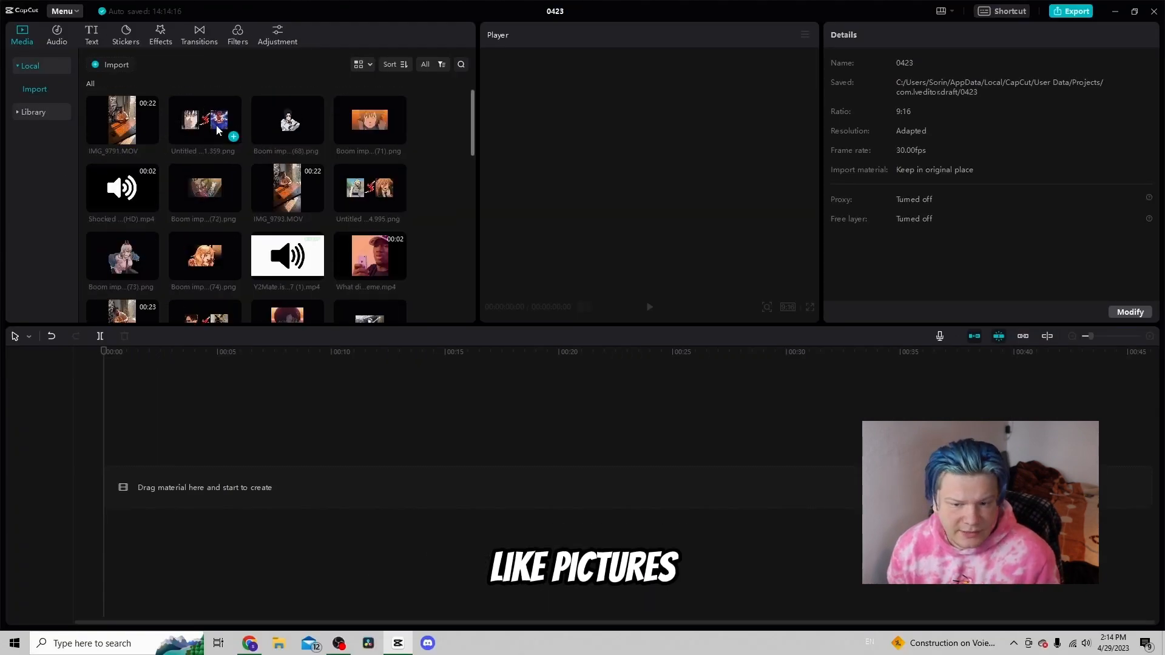
scroll(217, 188, down, 3)
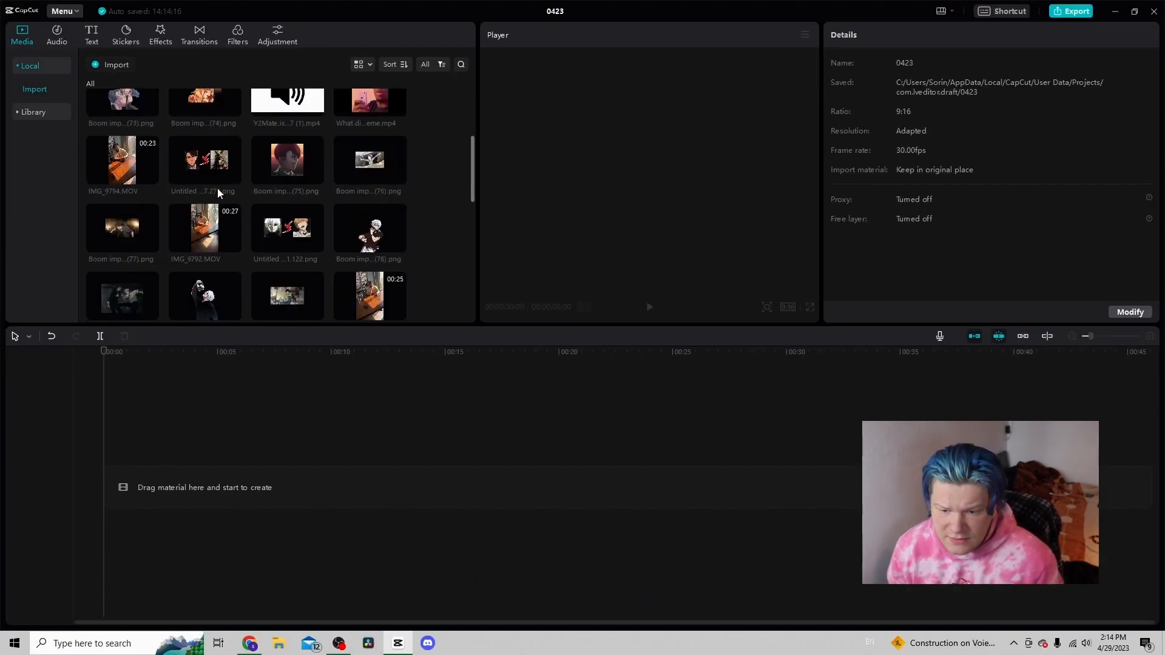
scroll(213, 197, down, 3)
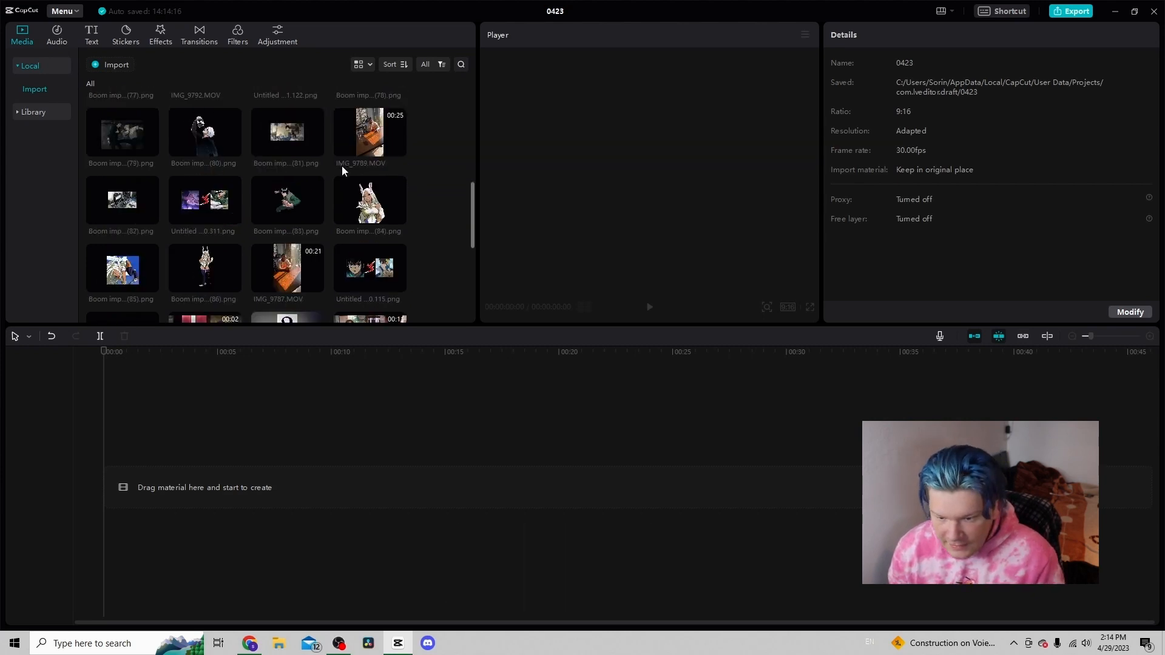
scroll(341, 165, down, 2)
Open the audio music library and browse the favourite sound effects
click(57, 35)
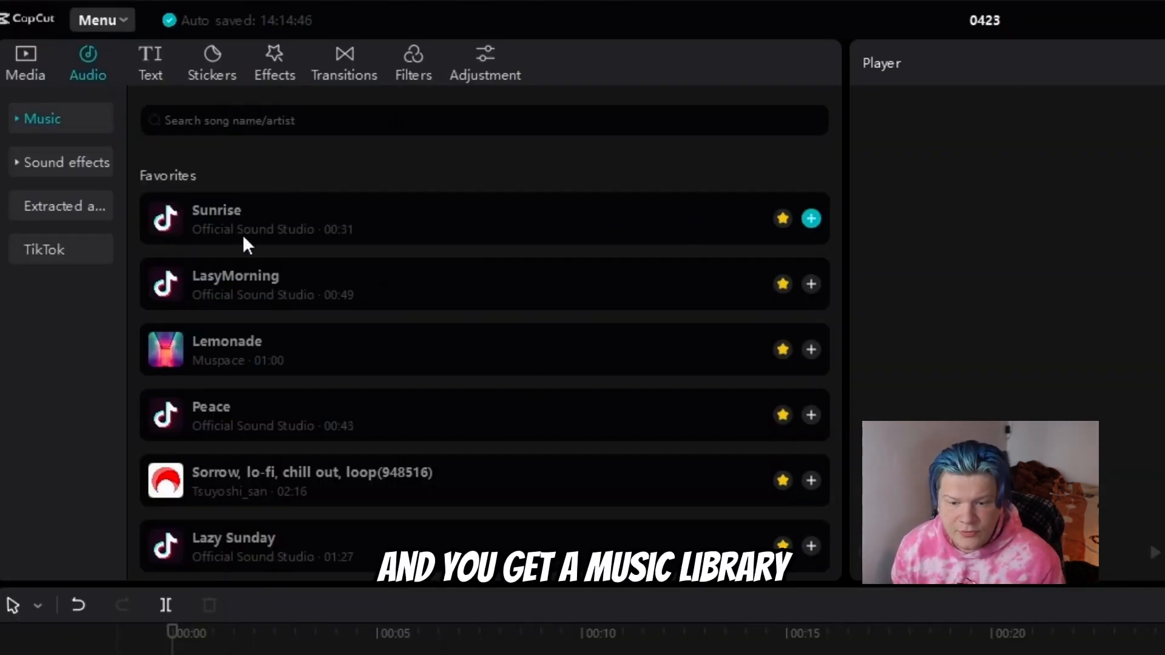
click(94, 161)
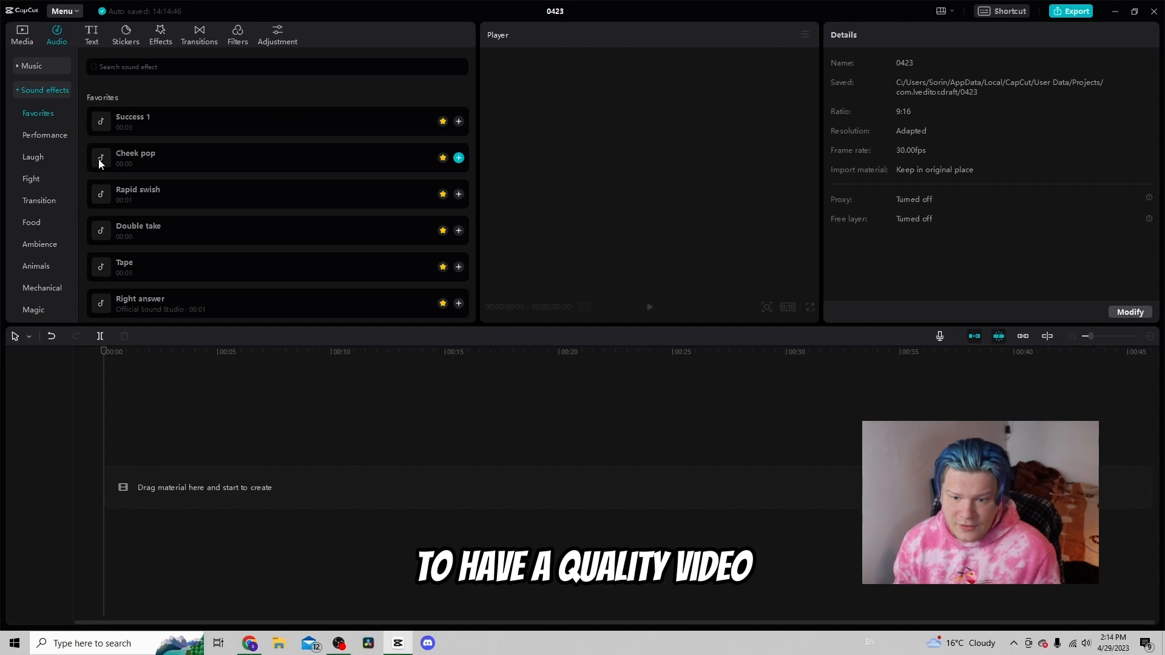
scroll(118, 162, down, 1)
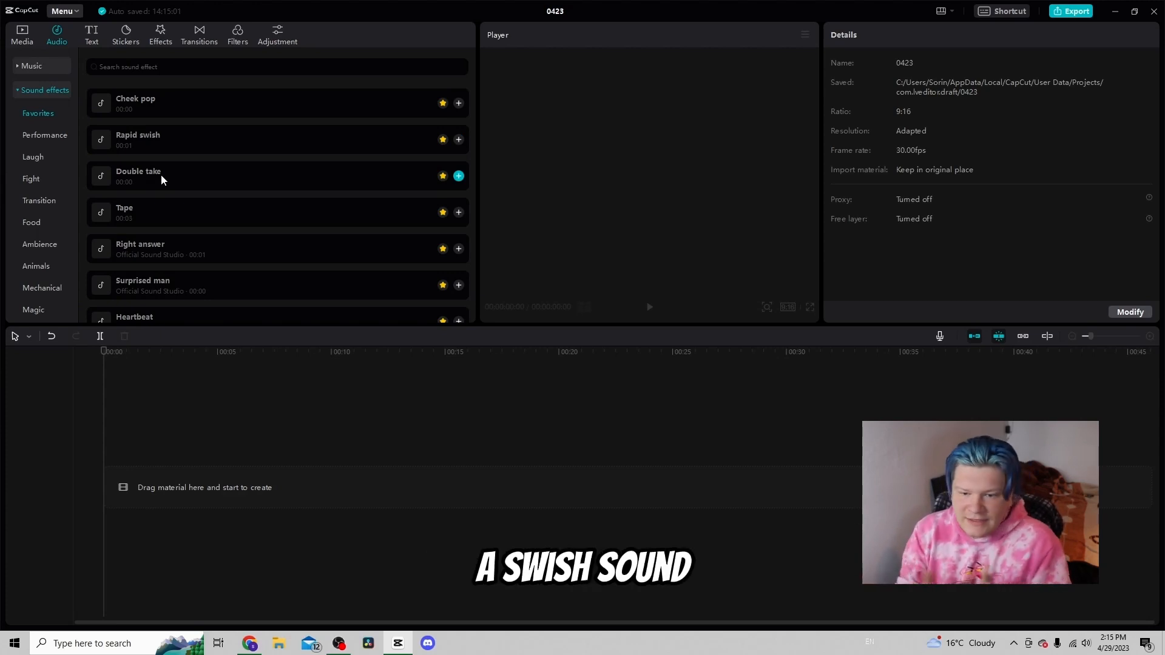
View the text panel's default text and auto captions options
click(92, 34)
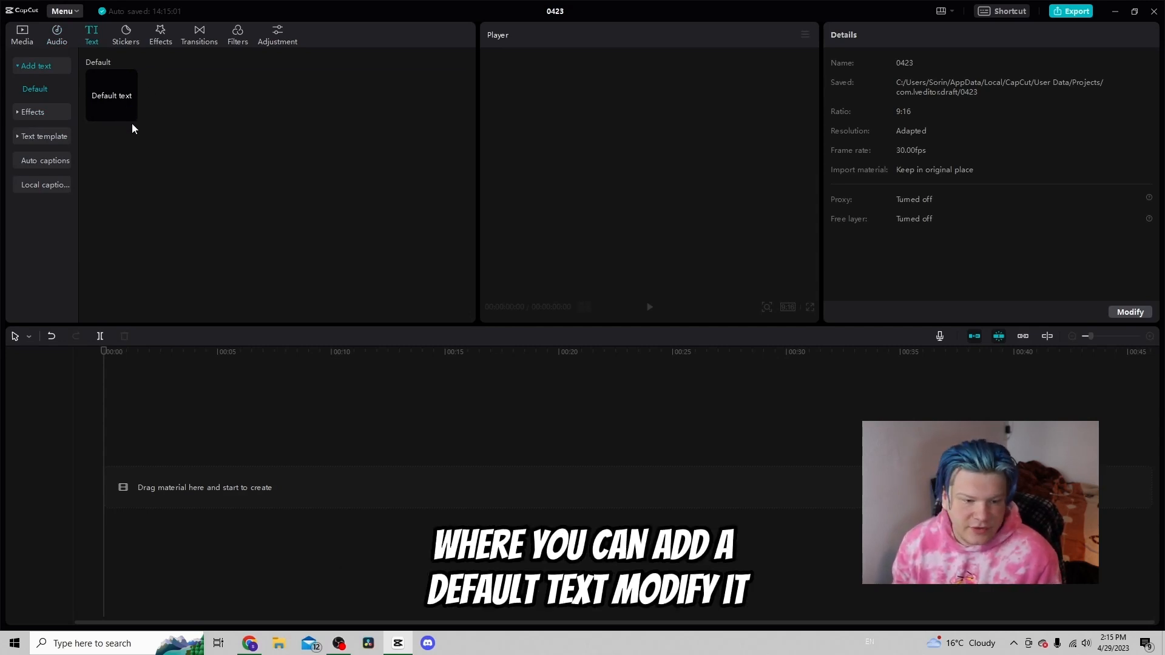
click(60, 159)
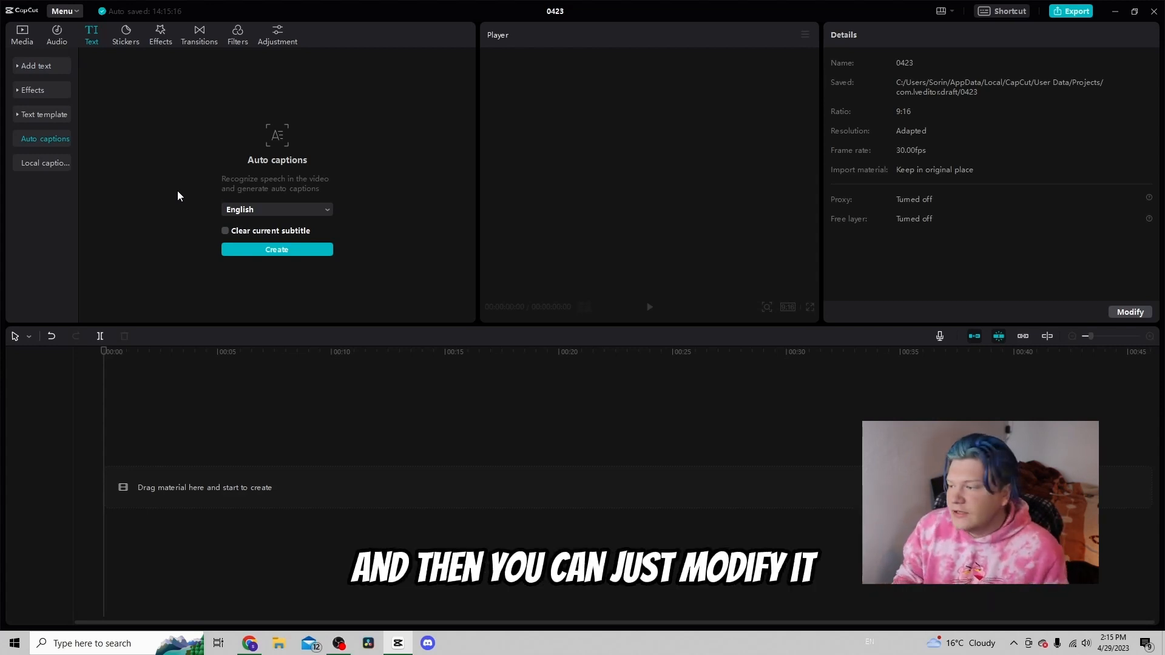
Browse the favourite and trending stickers, including the subscribe and like buttons
click(125, 35)
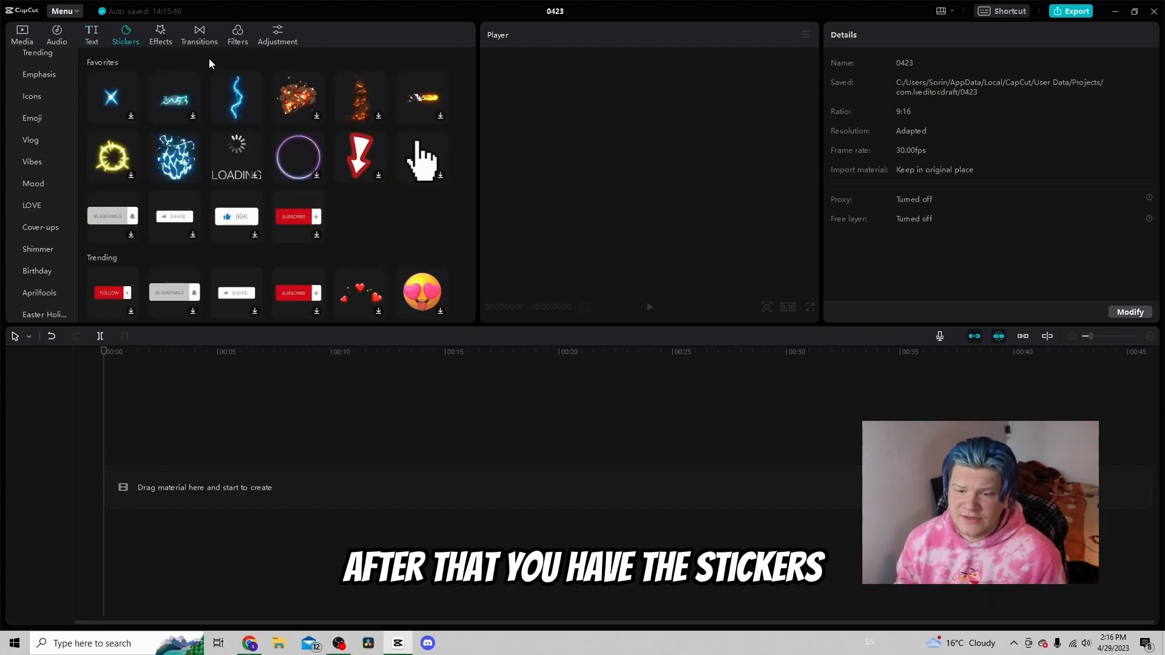
mouse_move(246, 87)
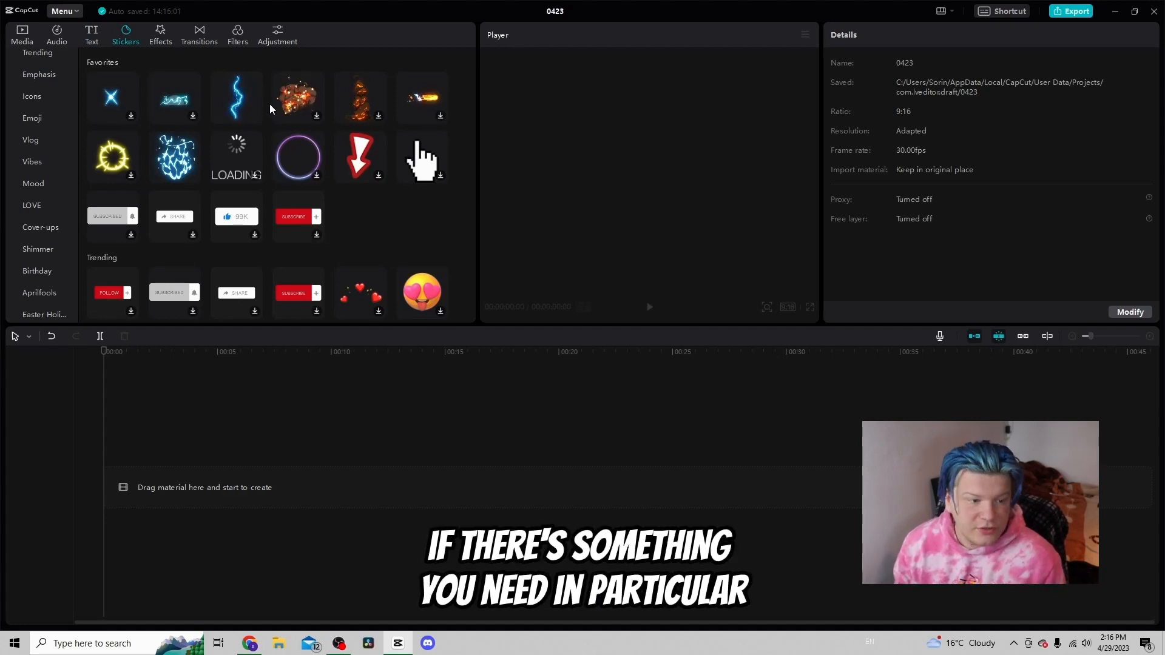
mouse_move(229, 122)
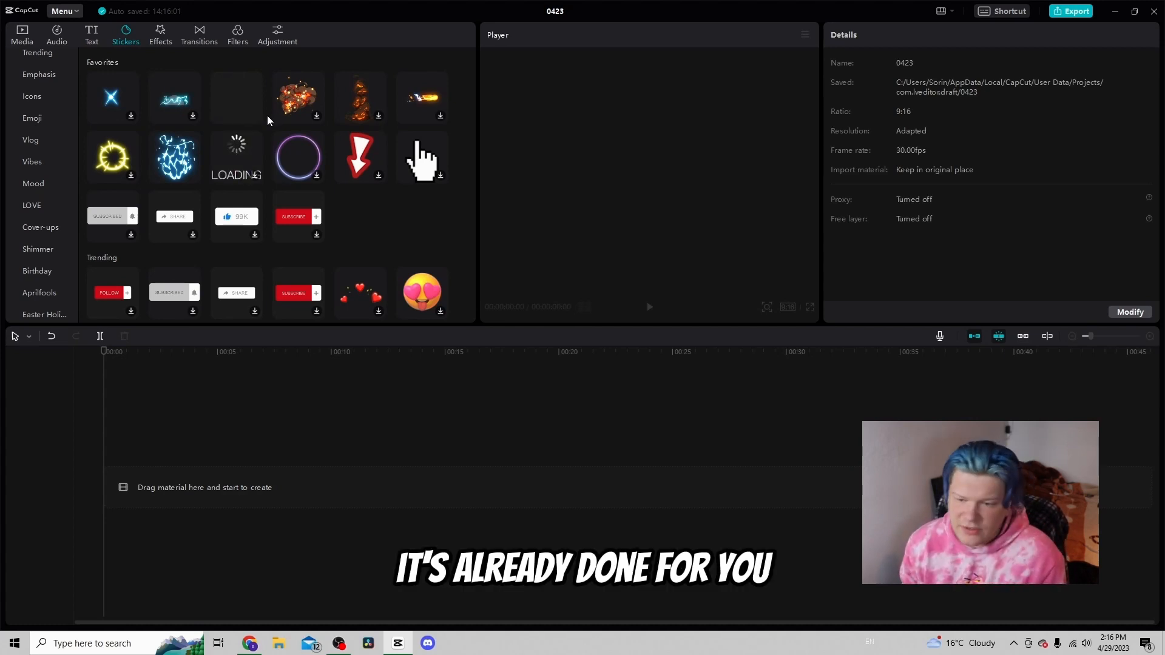
scroll(265, 115, down, 2)
scroll(263, 112, up, 1)
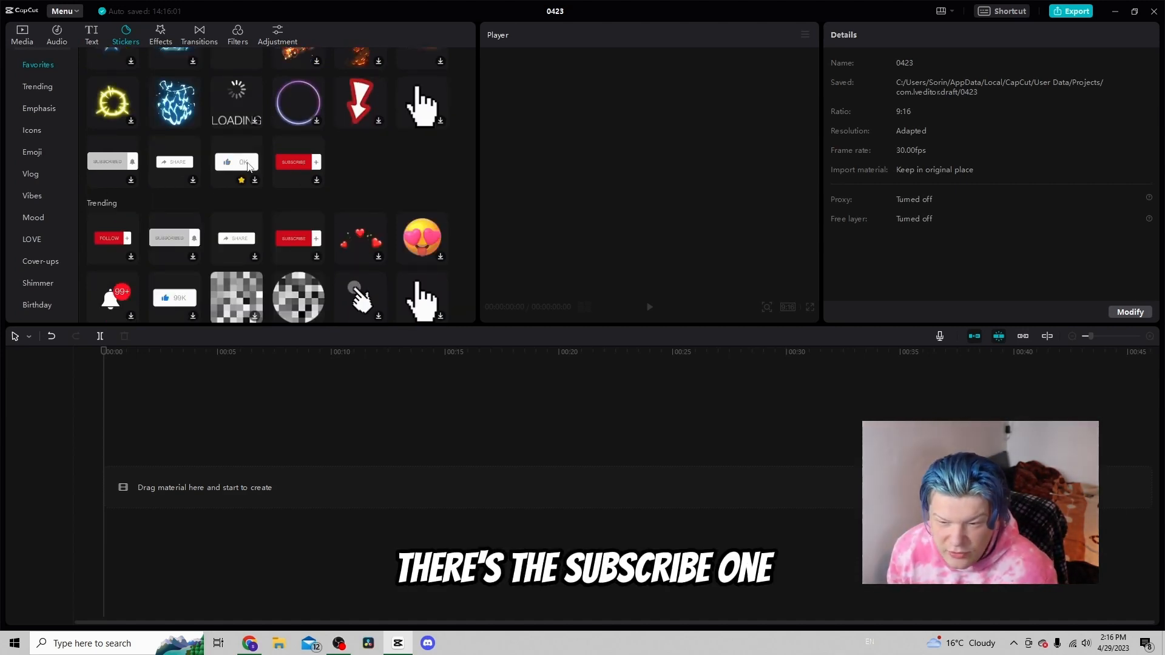
scroll(240, 179, up, 1)
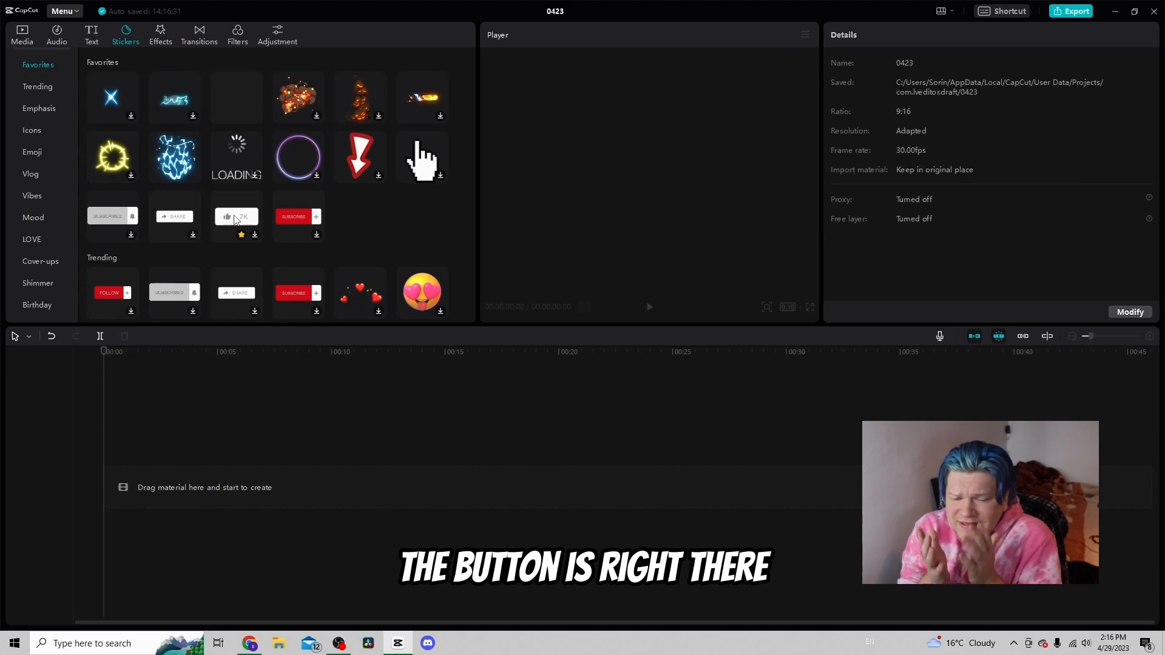
Browse the video effects, transitions and filters galleries
click(160, 33)
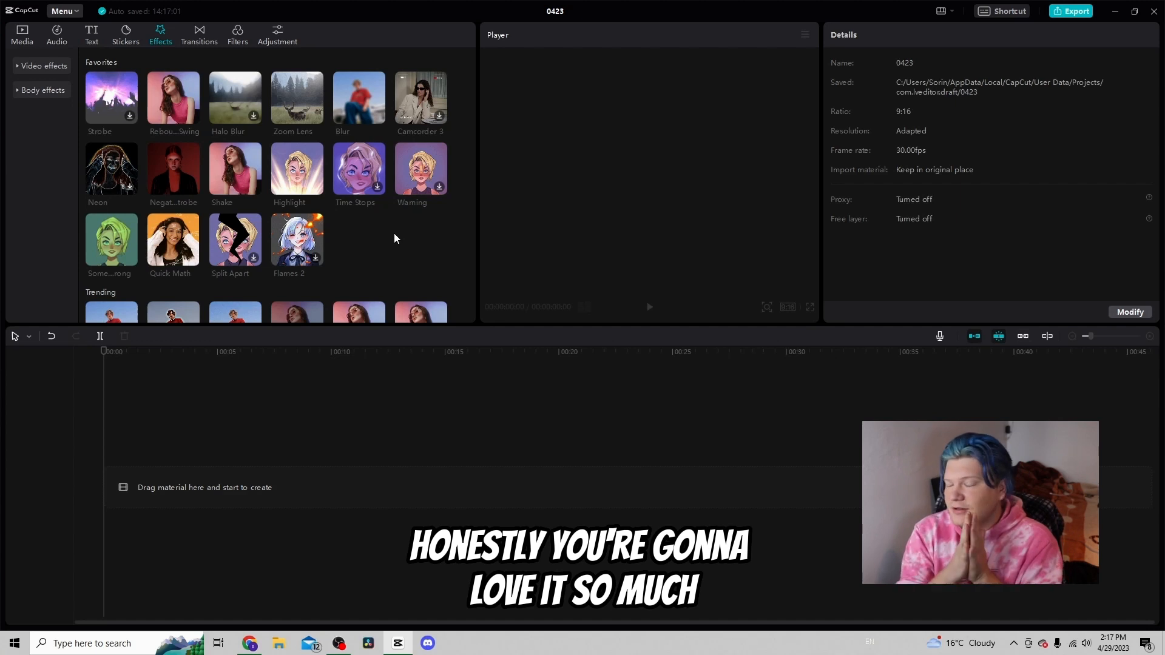
click(199, 36)
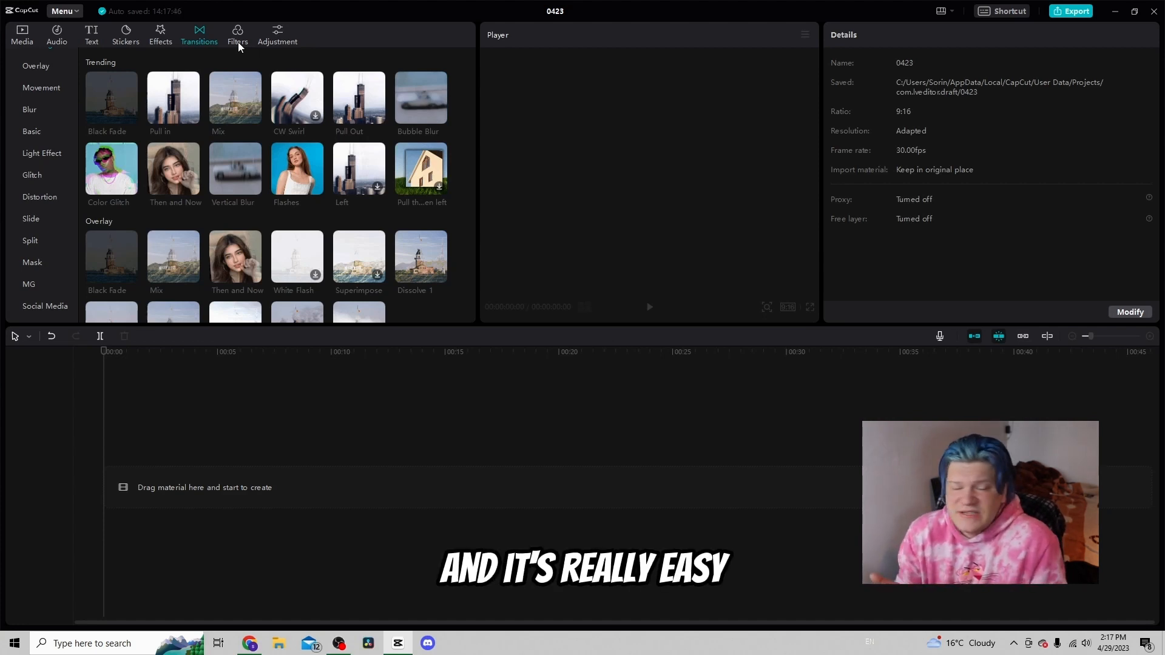
click(248, 37)
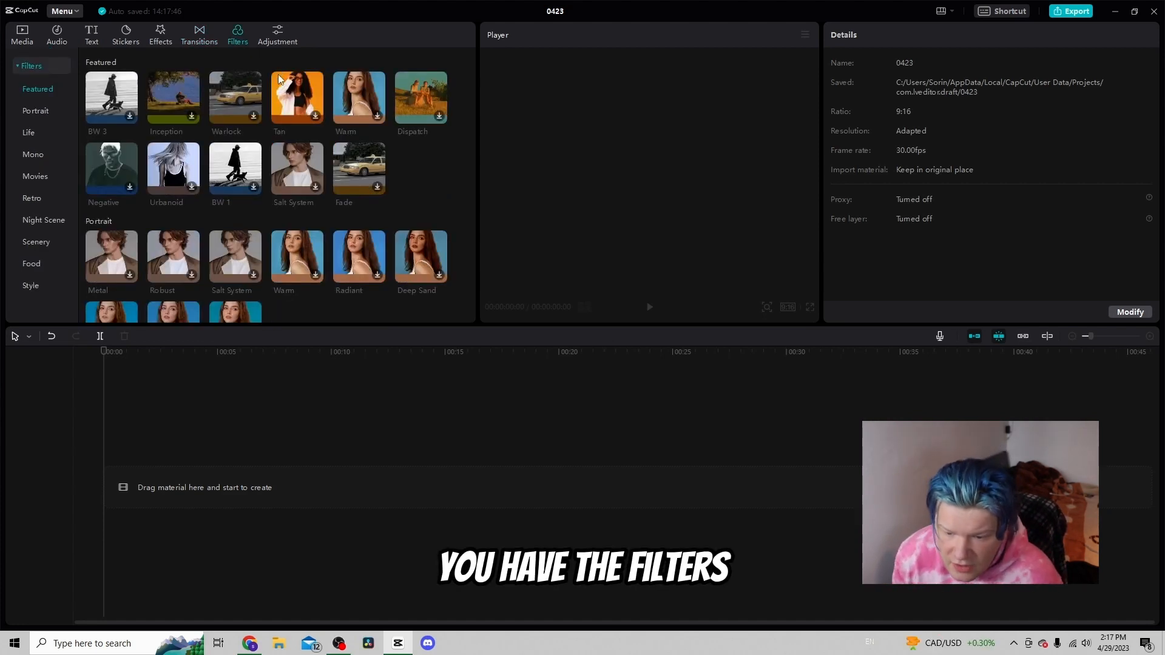
scroll(267, 121, down, 3)
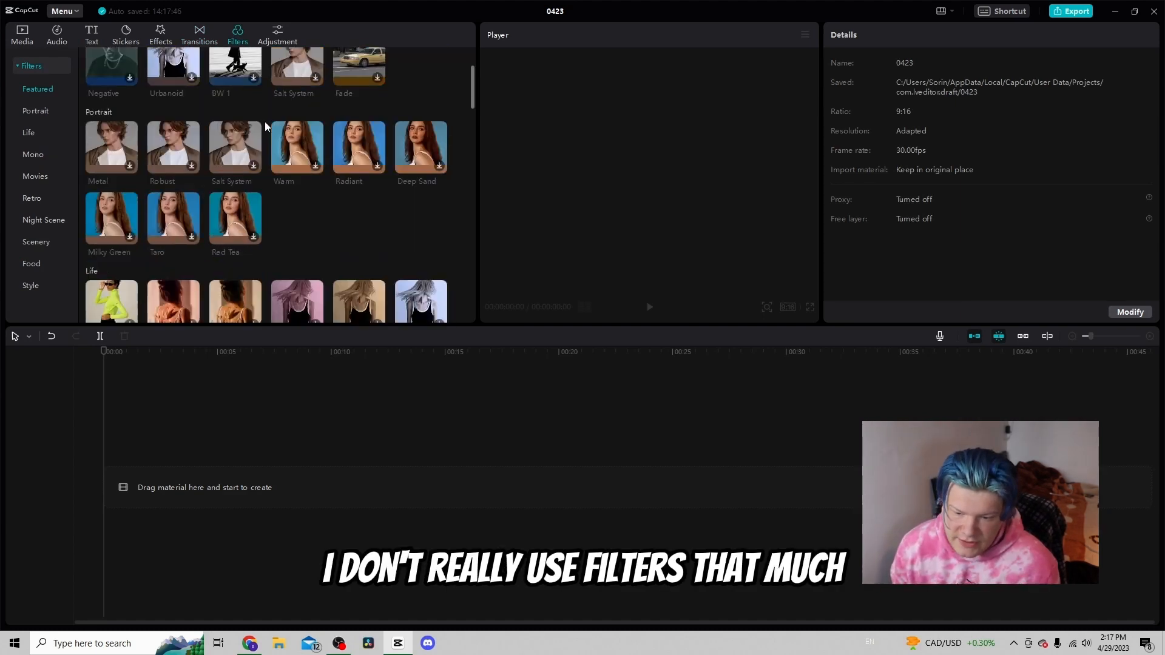
scroll(265, 121, up, 3)
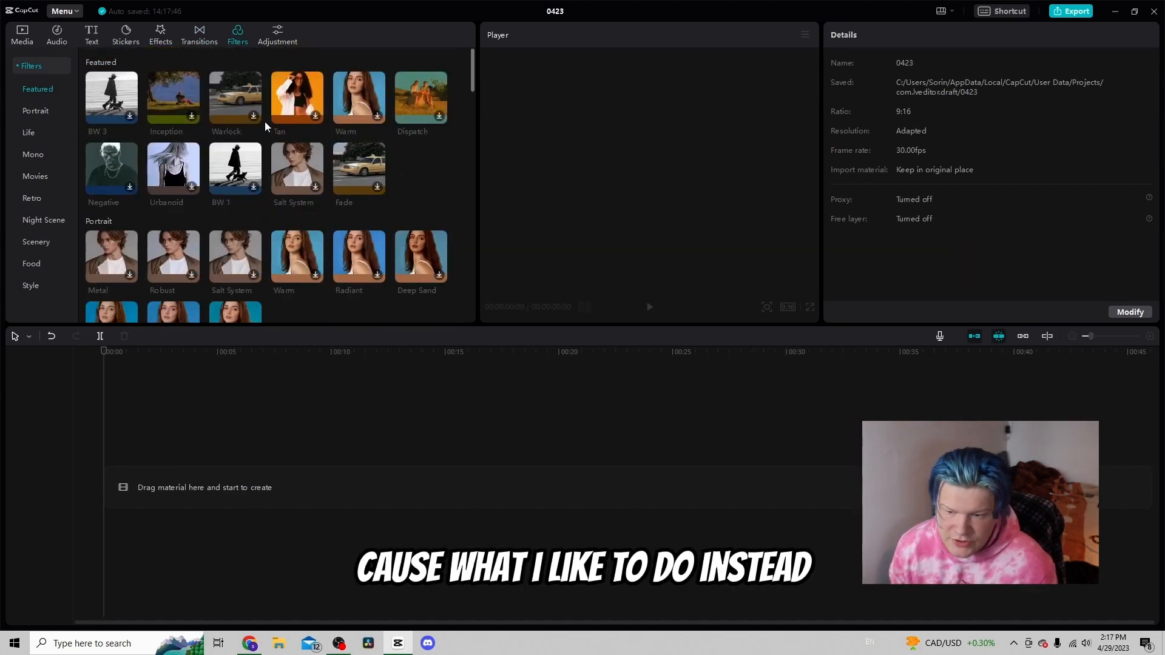
Add a custom adjustment layer to the timeline, shorten it, and delete it again
click(270, 42)
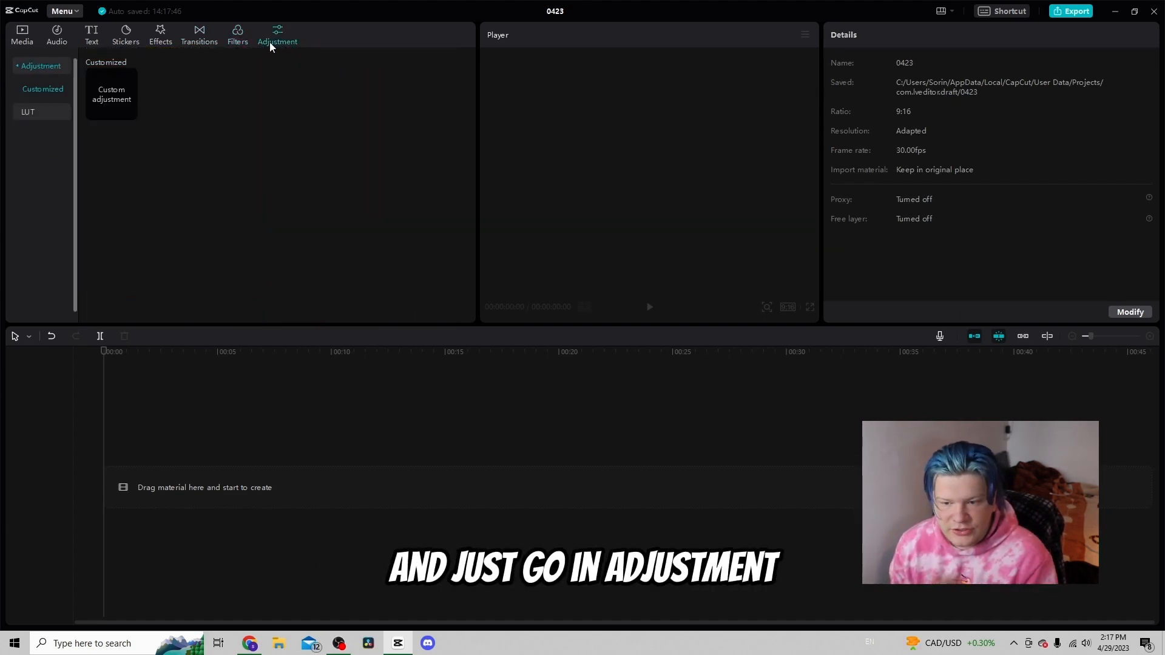
click(129, 113)
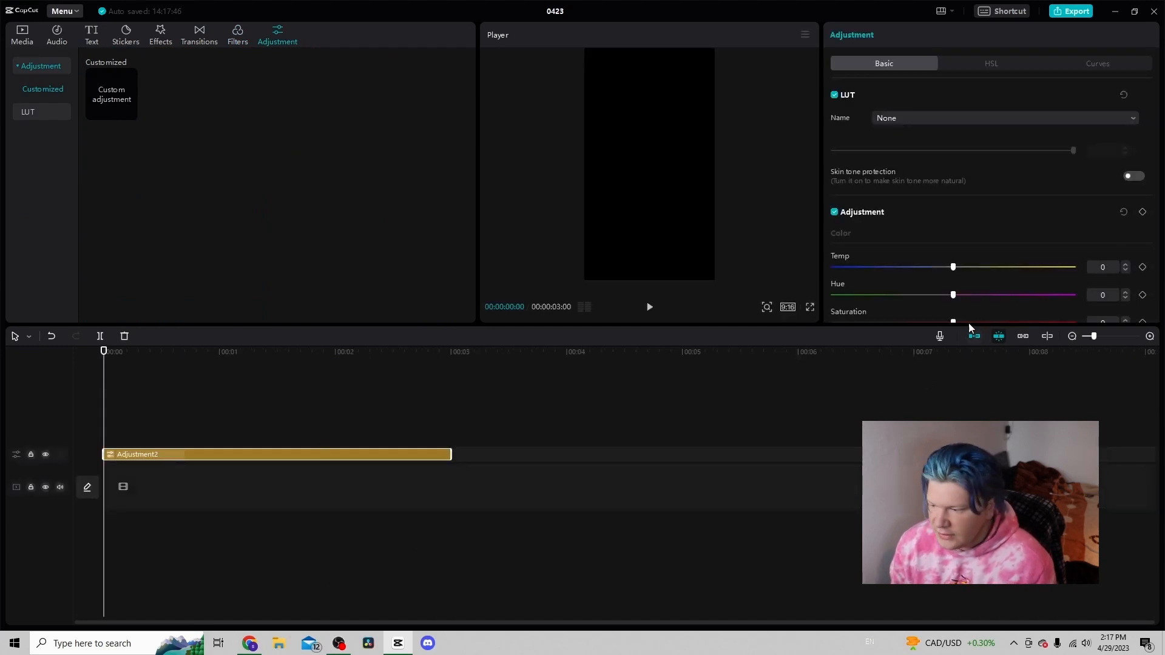
scroll(965, 303, down, 2)
scroll(962, 296, down, 3)
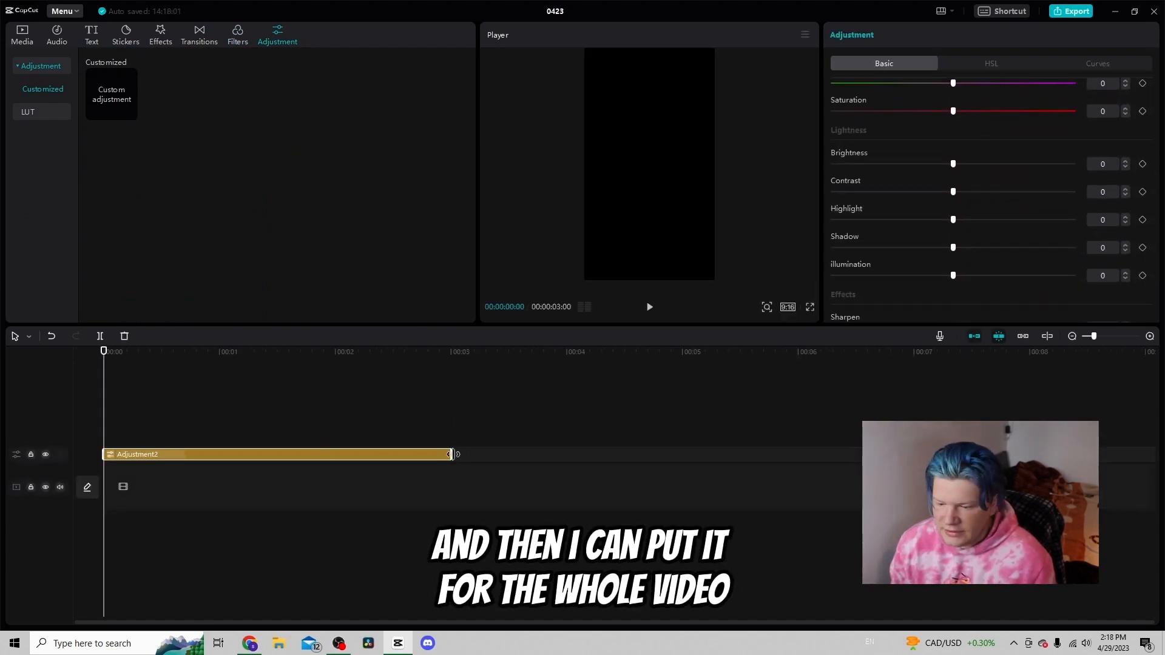
drag(451, 453, 368, 453)
click(346, 449)
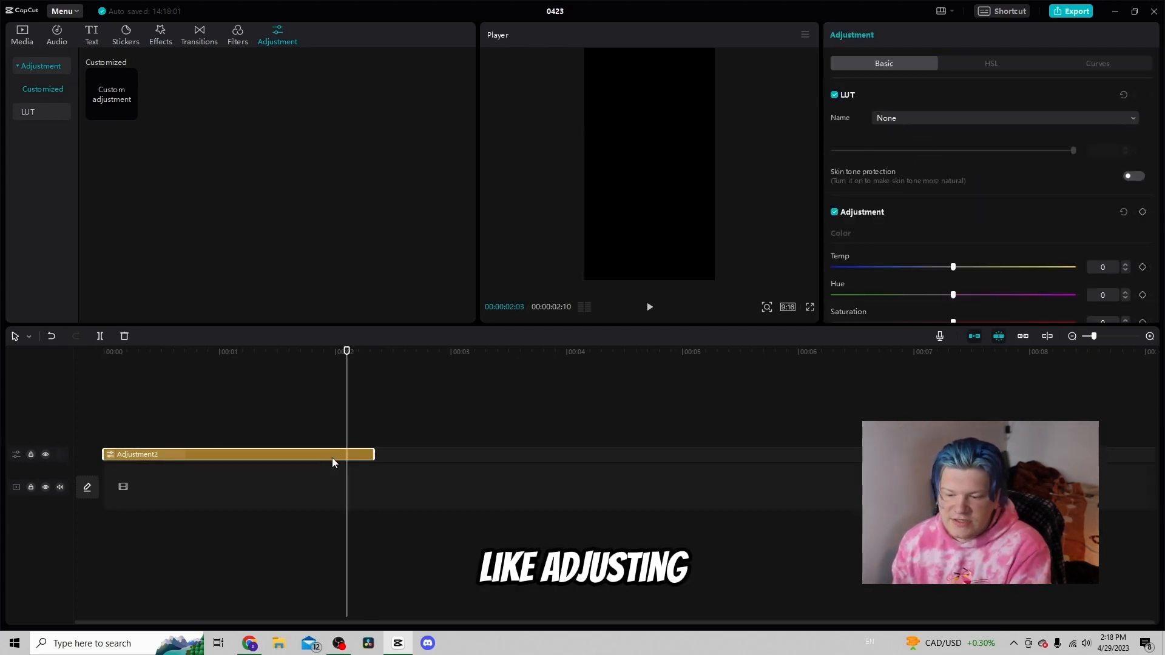
key(Delete)
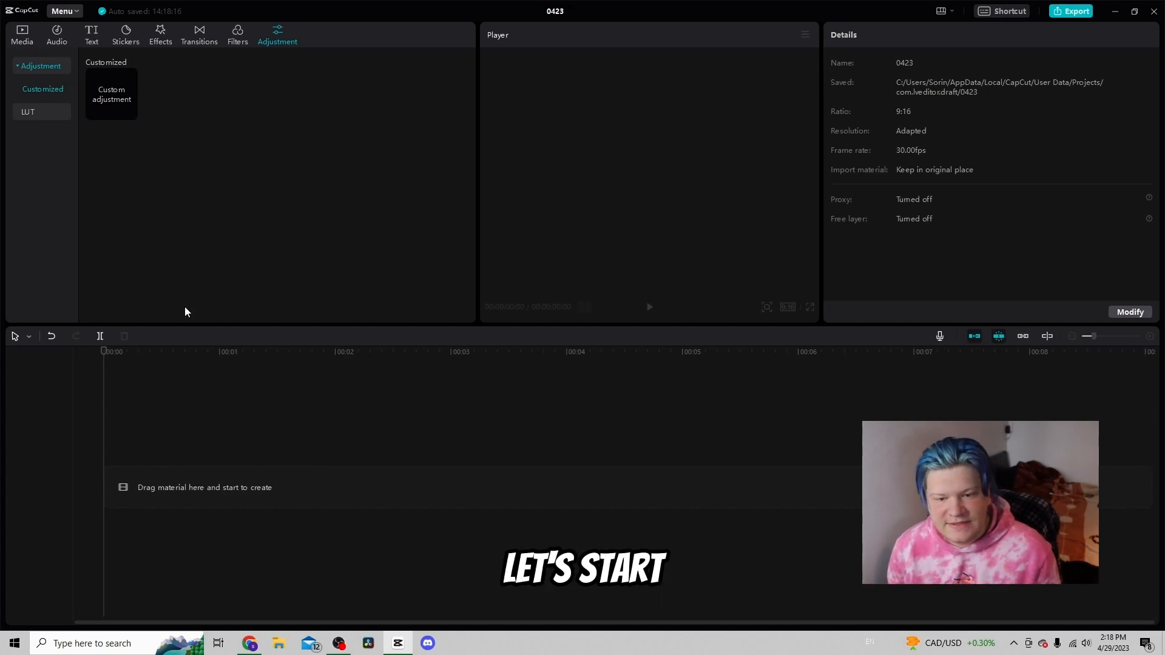
Add IMG_9791.MOV from the media library to the timeline and play it
click(22, 37)
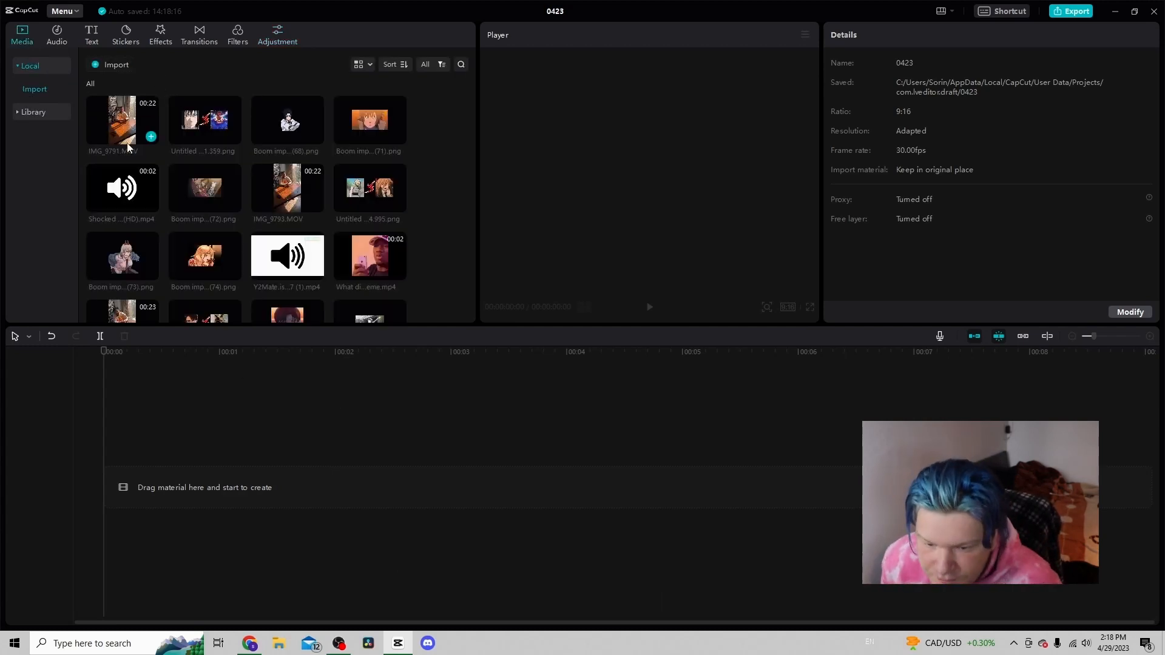
drag(129, 124, 154, 477)
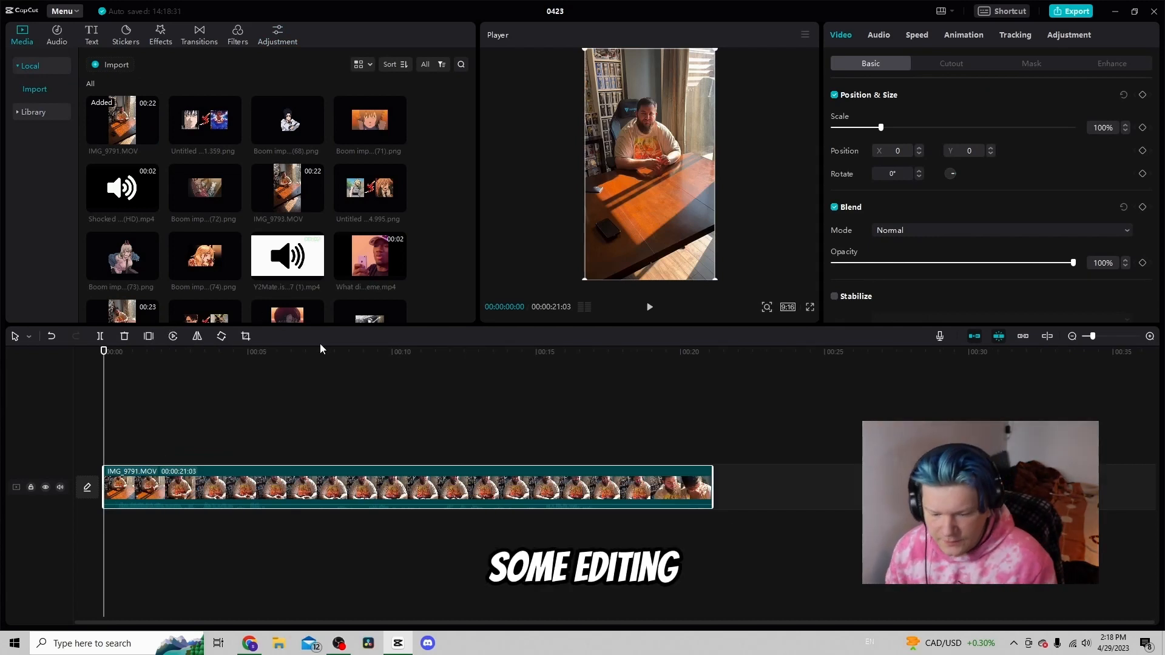
key(space)
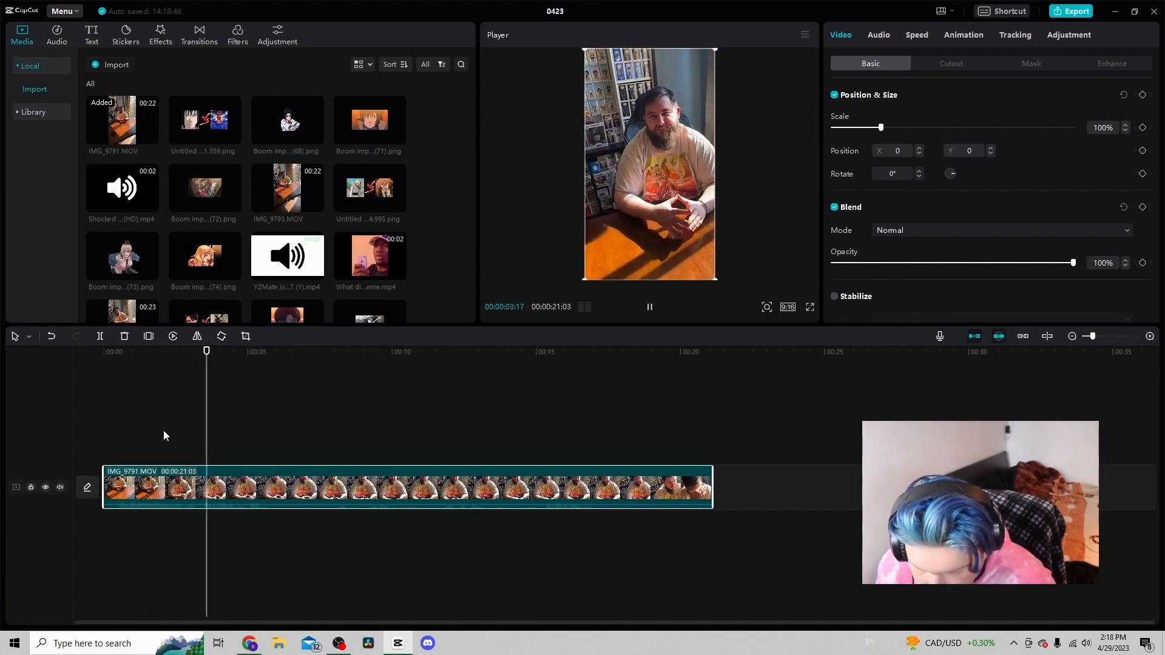
Split the clip at 00:00:14 and delete the short opening piece
click(122, 431)
click(122, 432)
drag(120, 437, 117, 437)
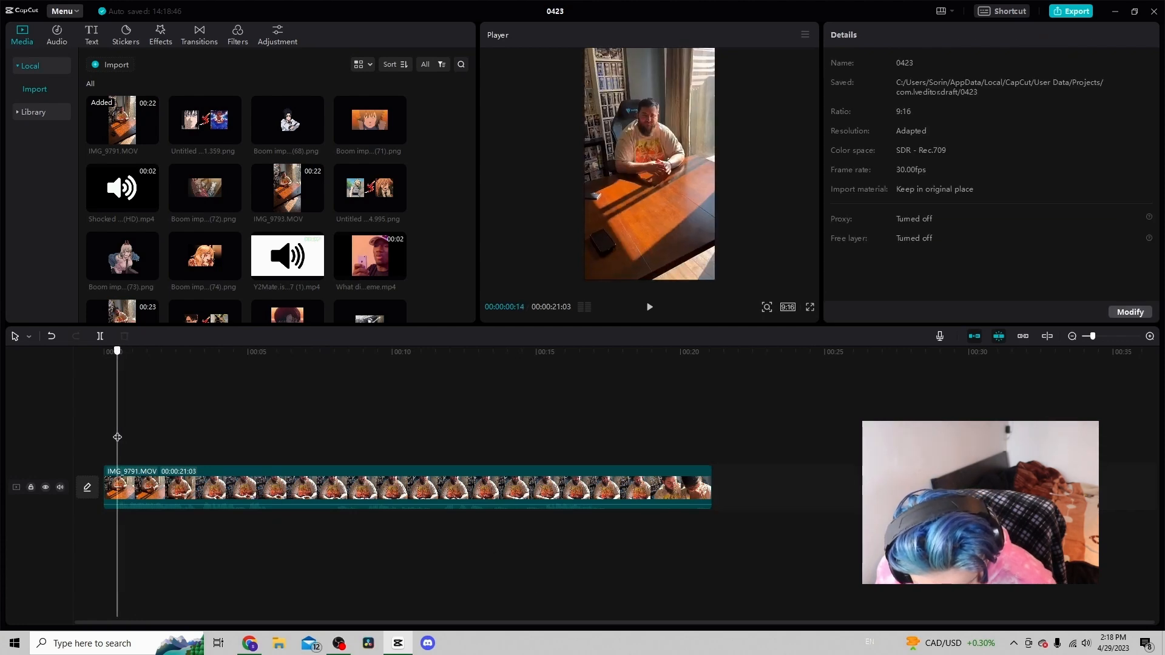
click(158, 483)
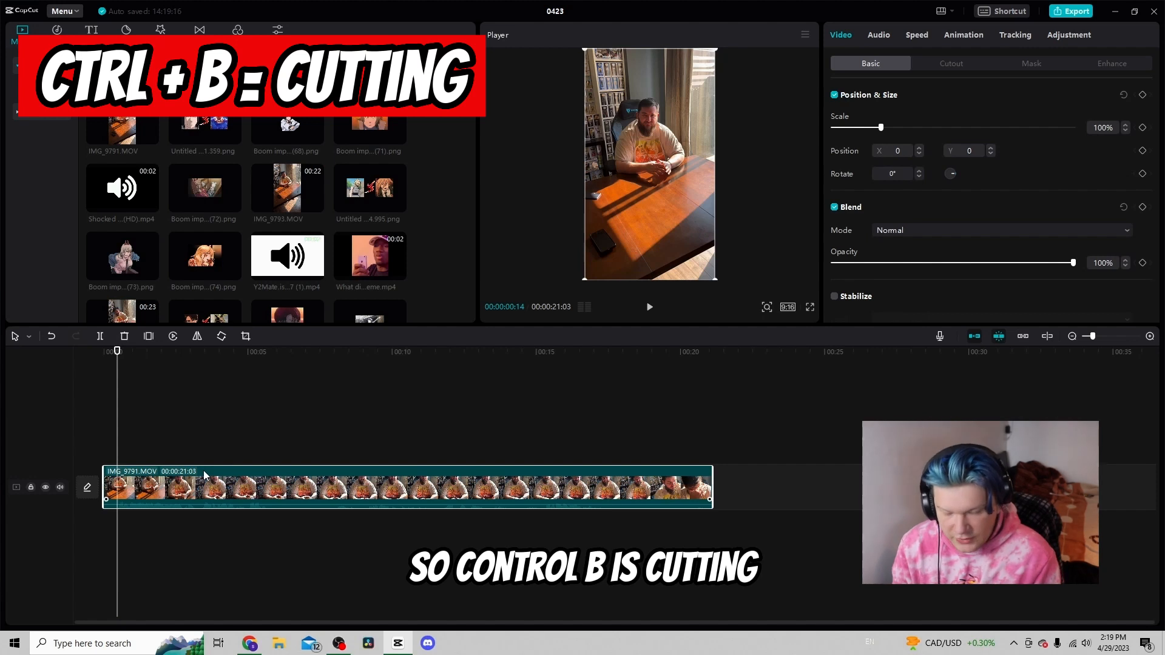
key(ctrl+b)
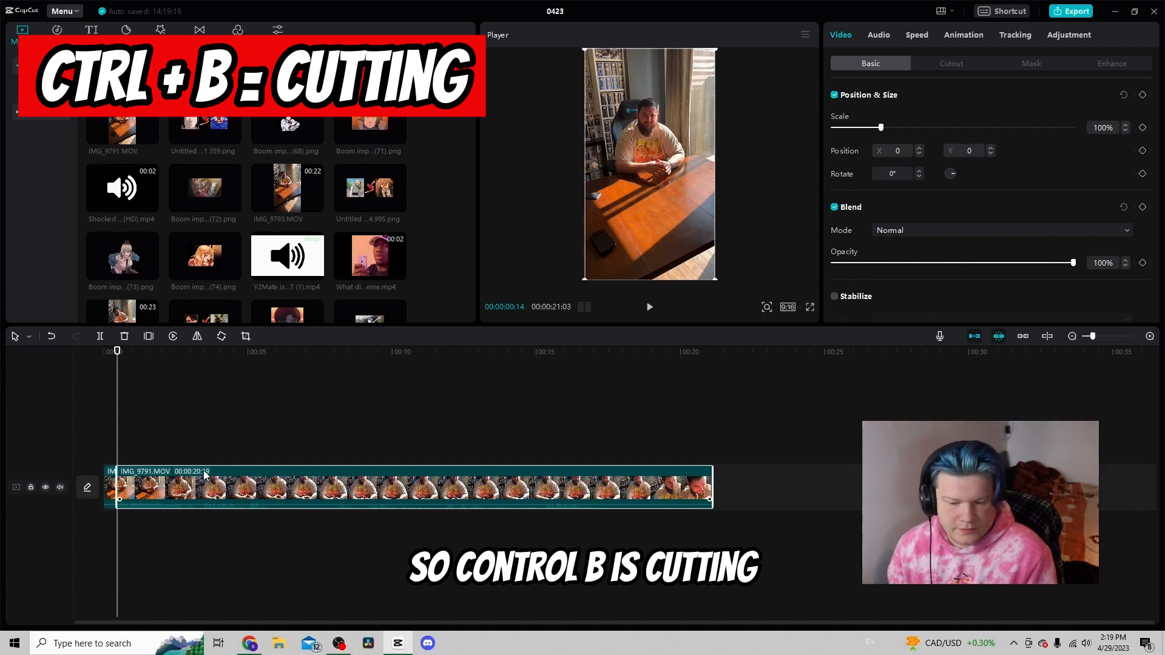
click(111, 482)
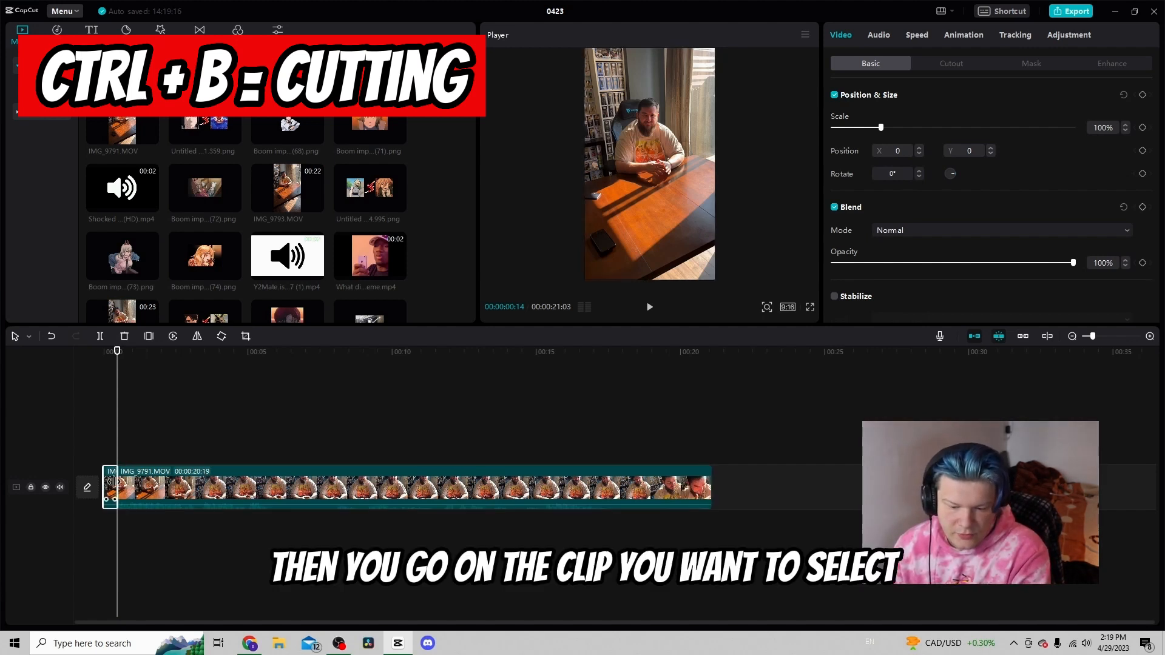
key(Delete)
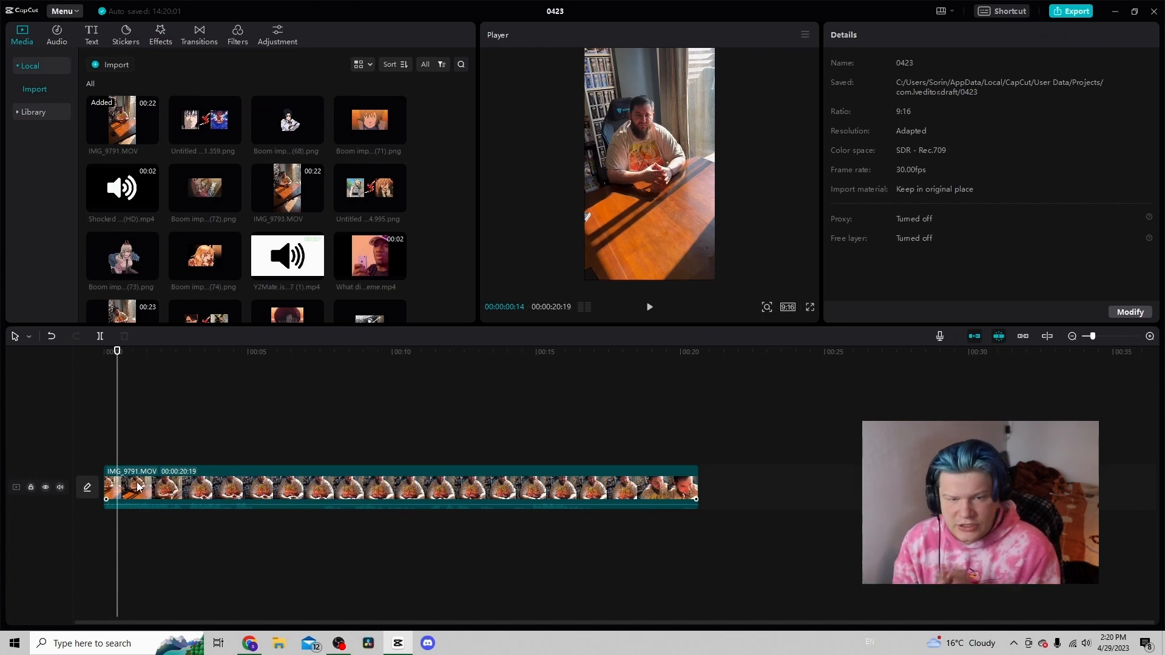
Undo the last edit and resume playback of the timeline
key(ctrl+z)
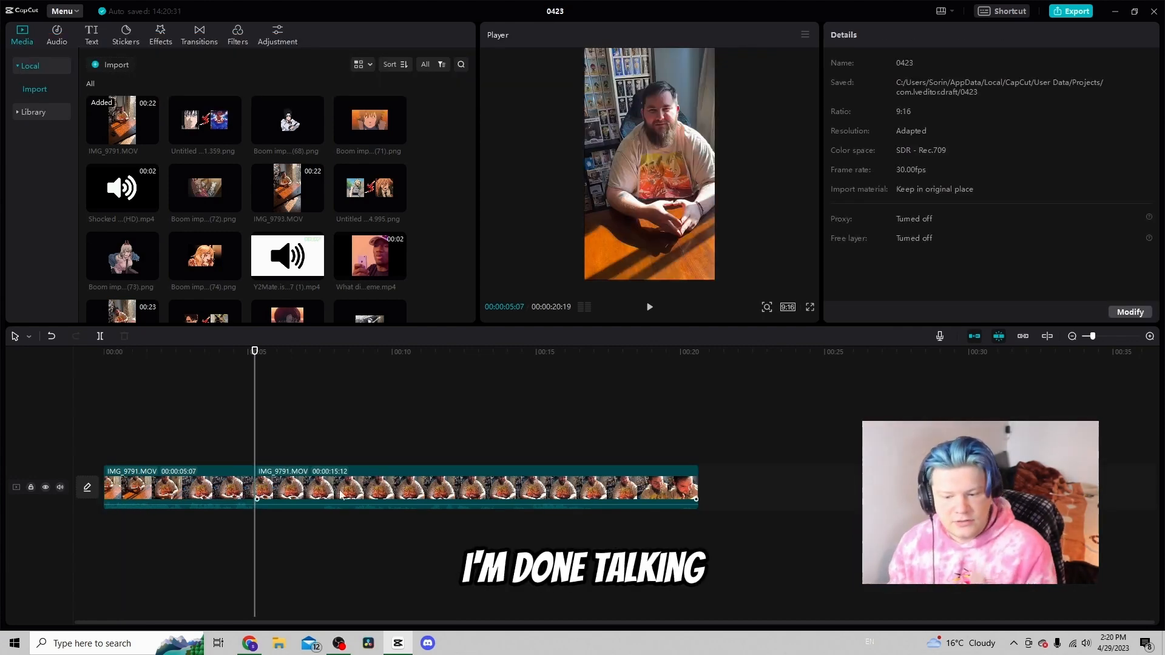
key(space)
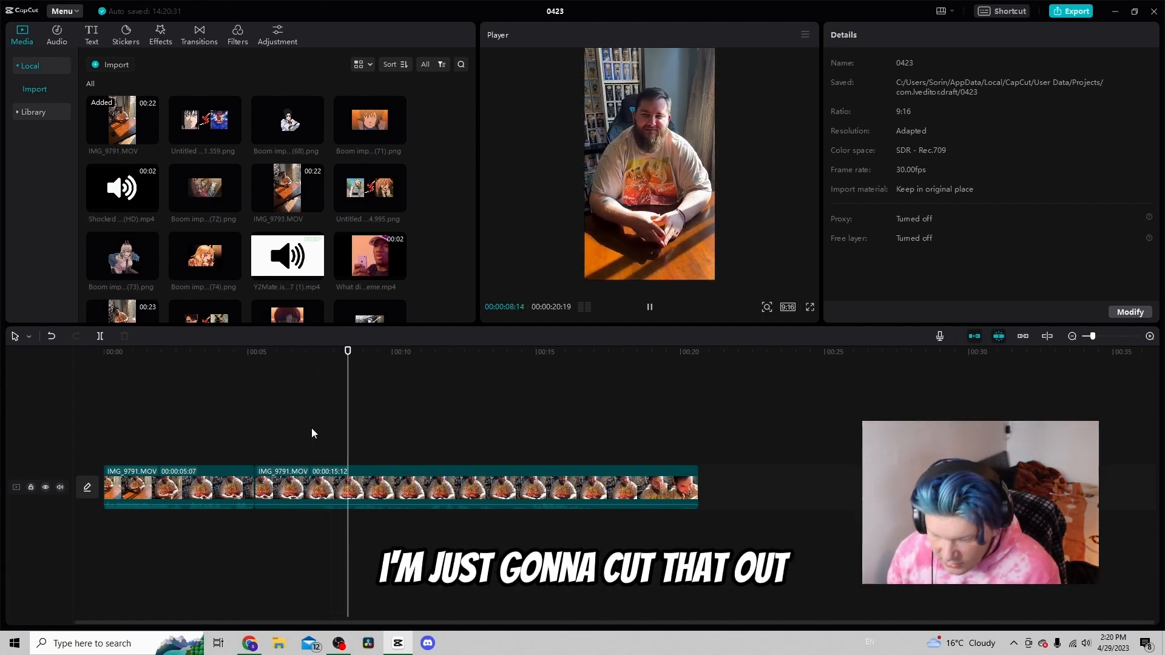
Split the clip at 00:00:07:19 and delete the piece between 00:00:05:07 and that point
click(327, 438)
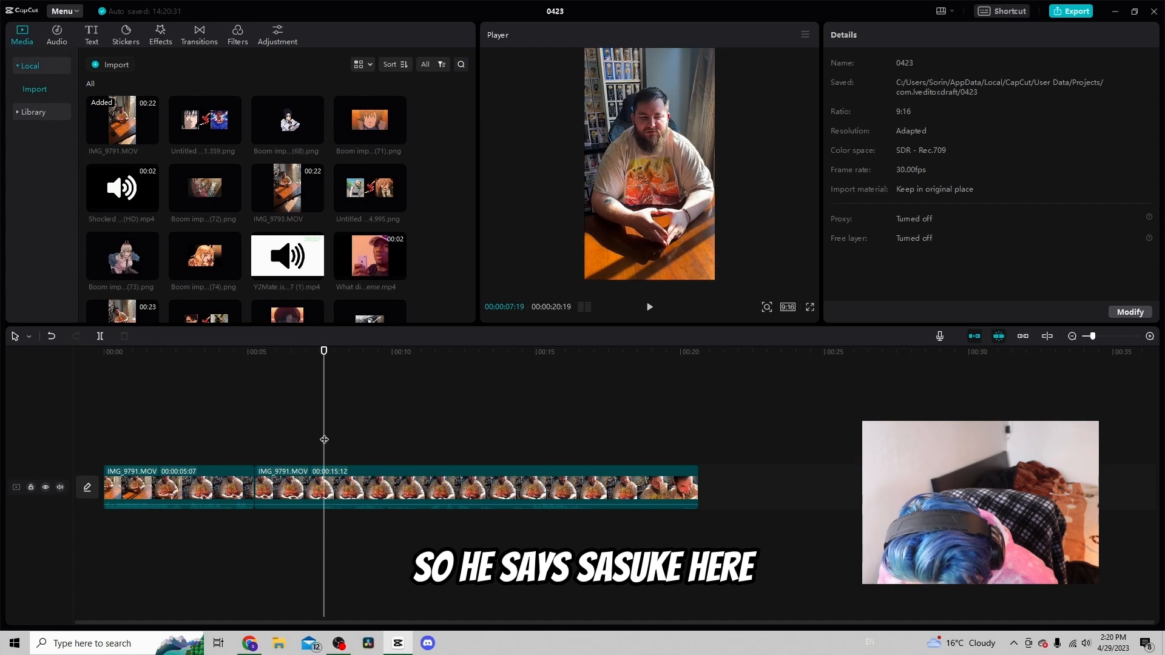
key(ctrl+b)
click(310, 490)
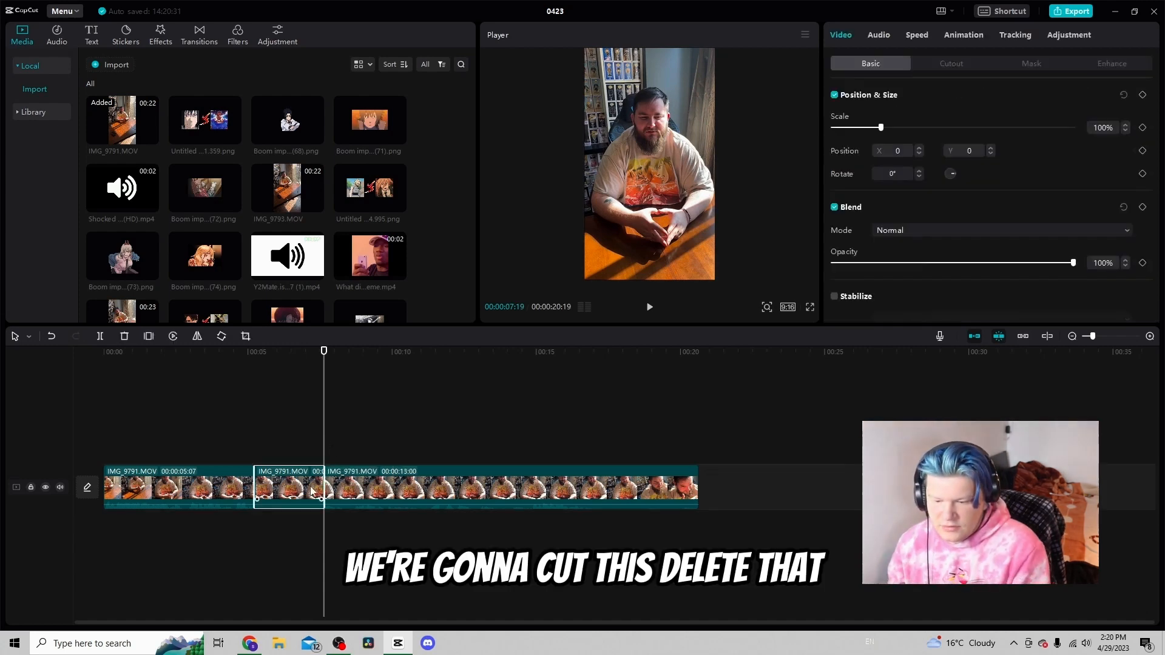
key(Delete)
Split the clip at 00:00:15:29 and delete the remaining ending after it
click(240, 435)
key(space)
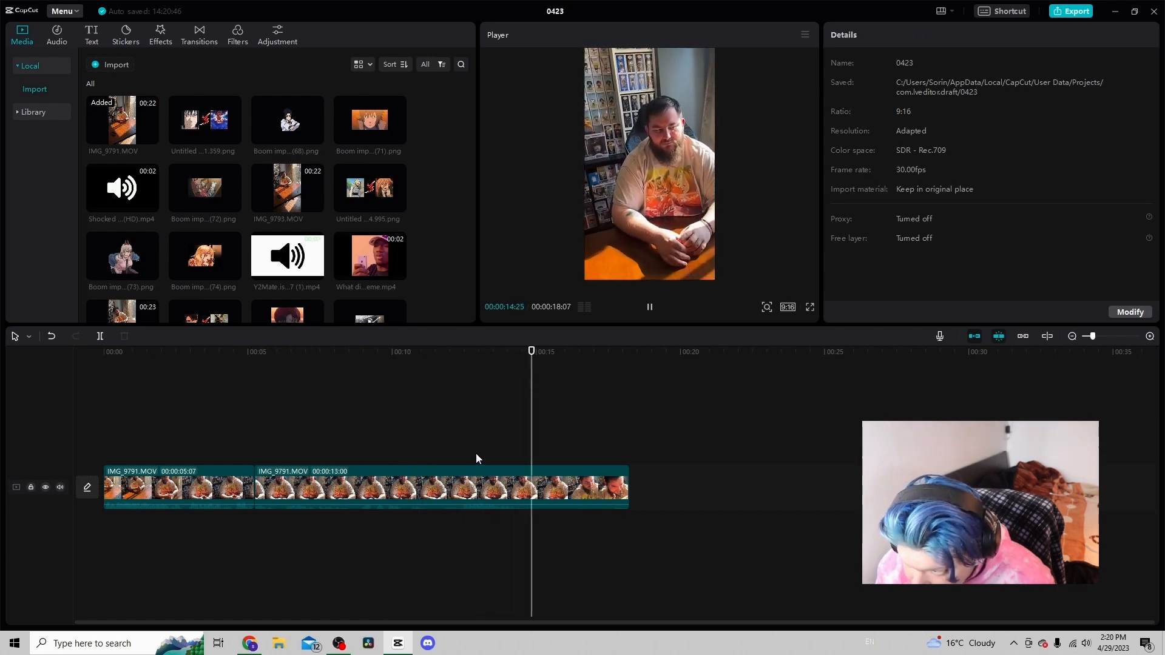
key(space)
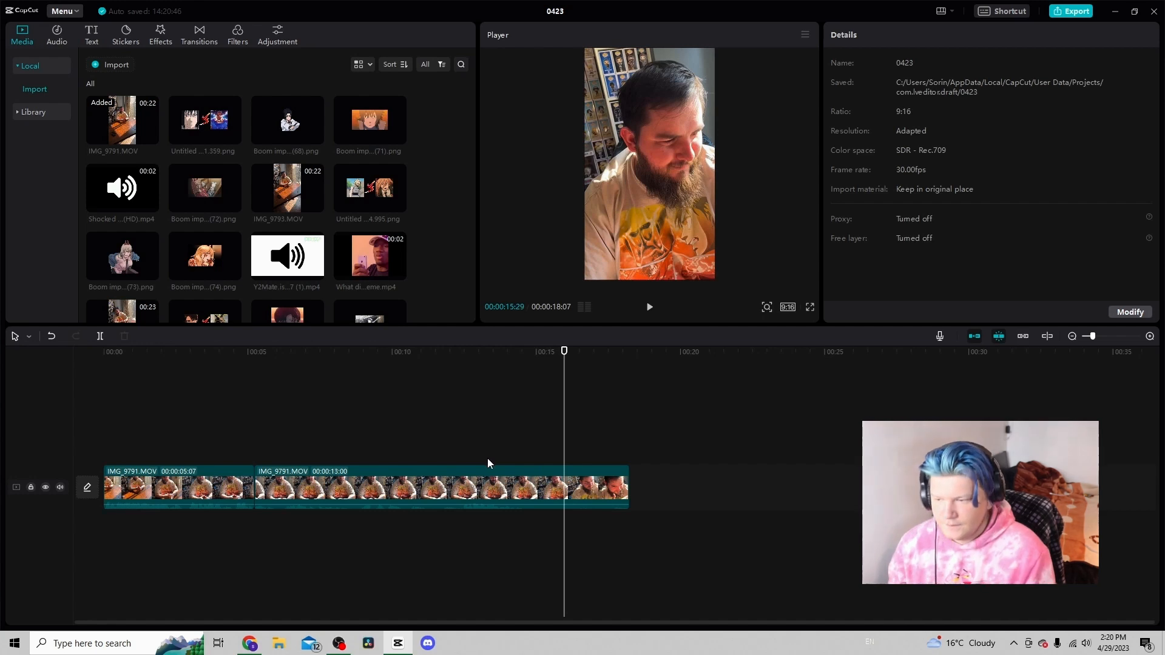
key(ctrl+b)
key(Delete)
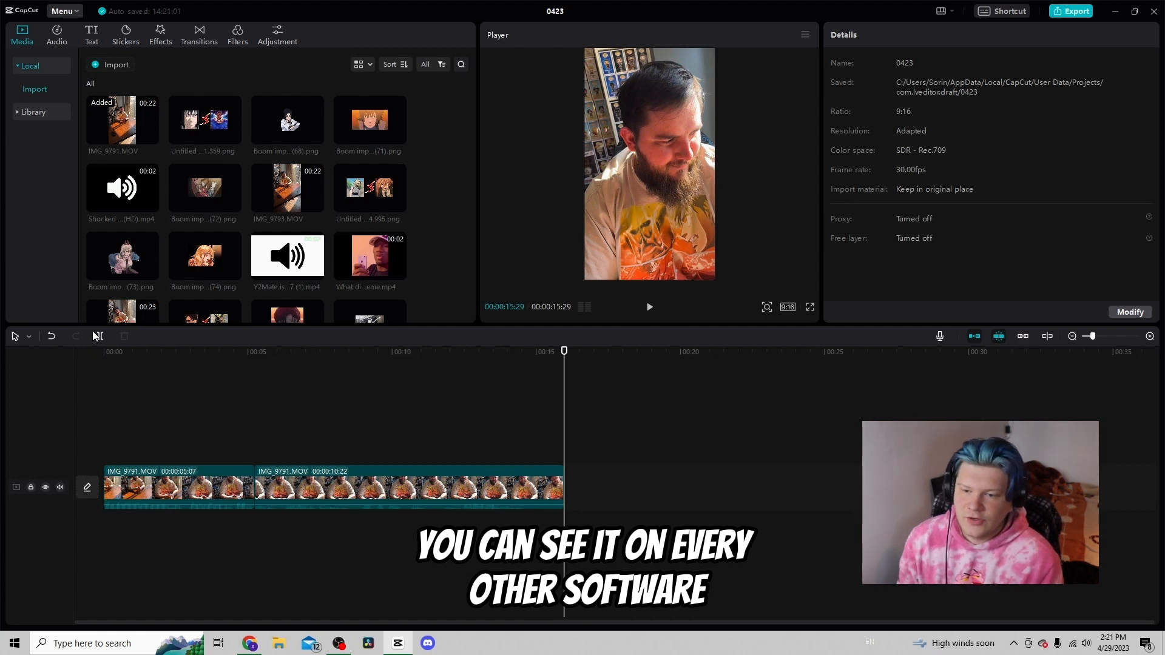
Generate English auto captions for the video from the start of the timeline
drag(138, 424, 102, 424)
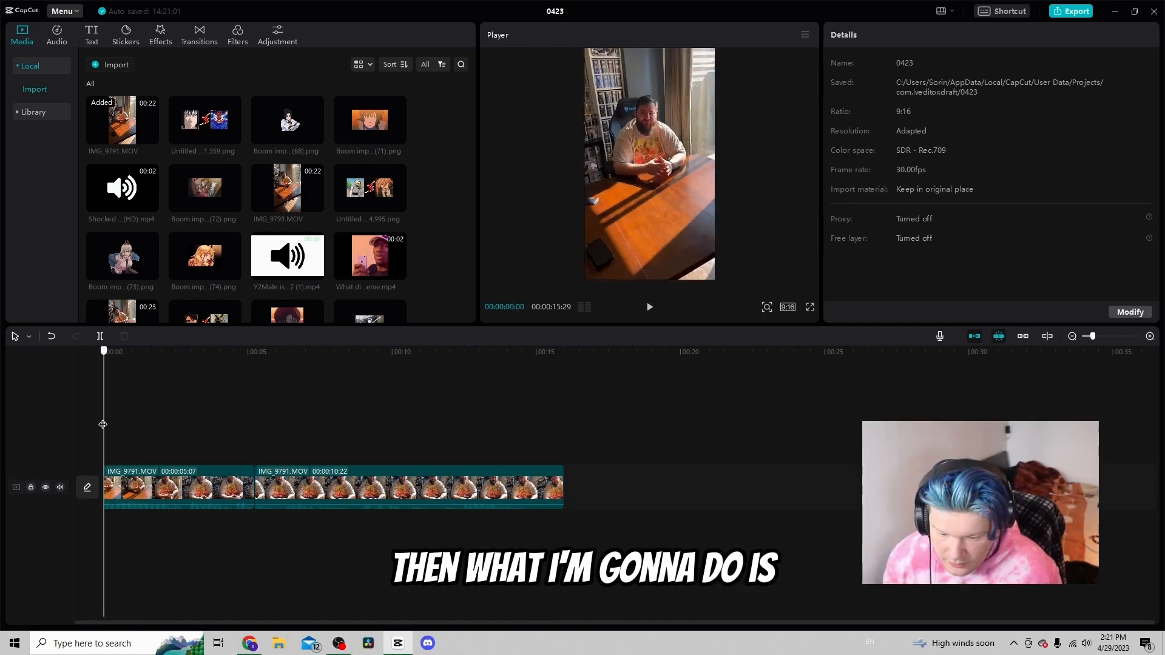
click(93, 40)
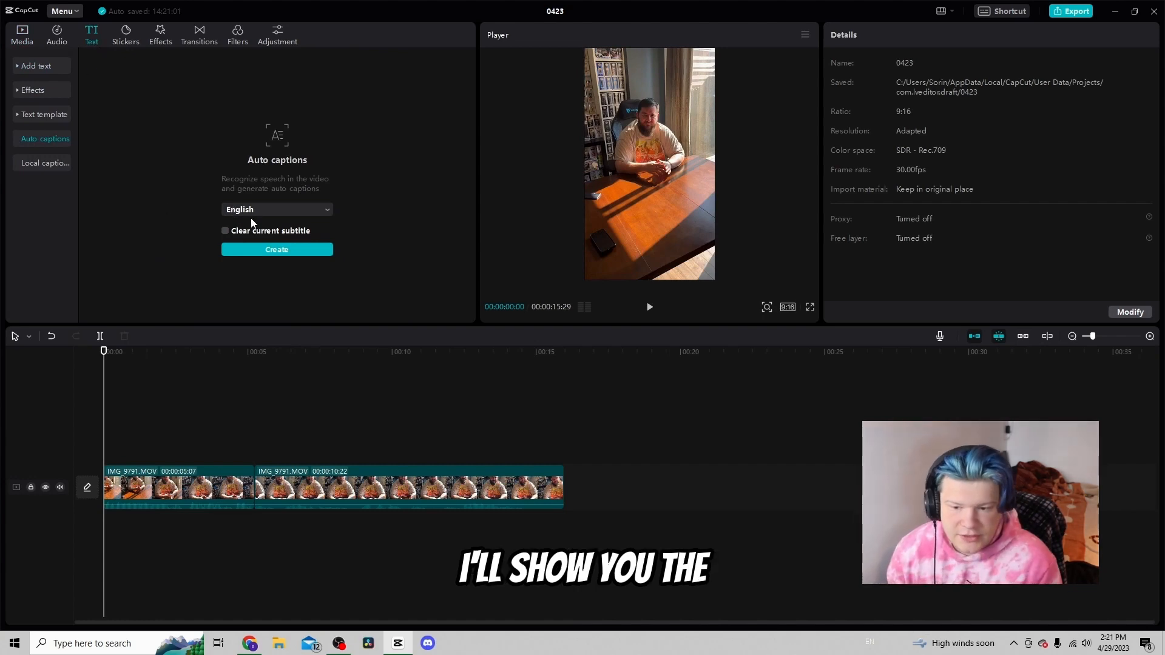
click(265, 252)
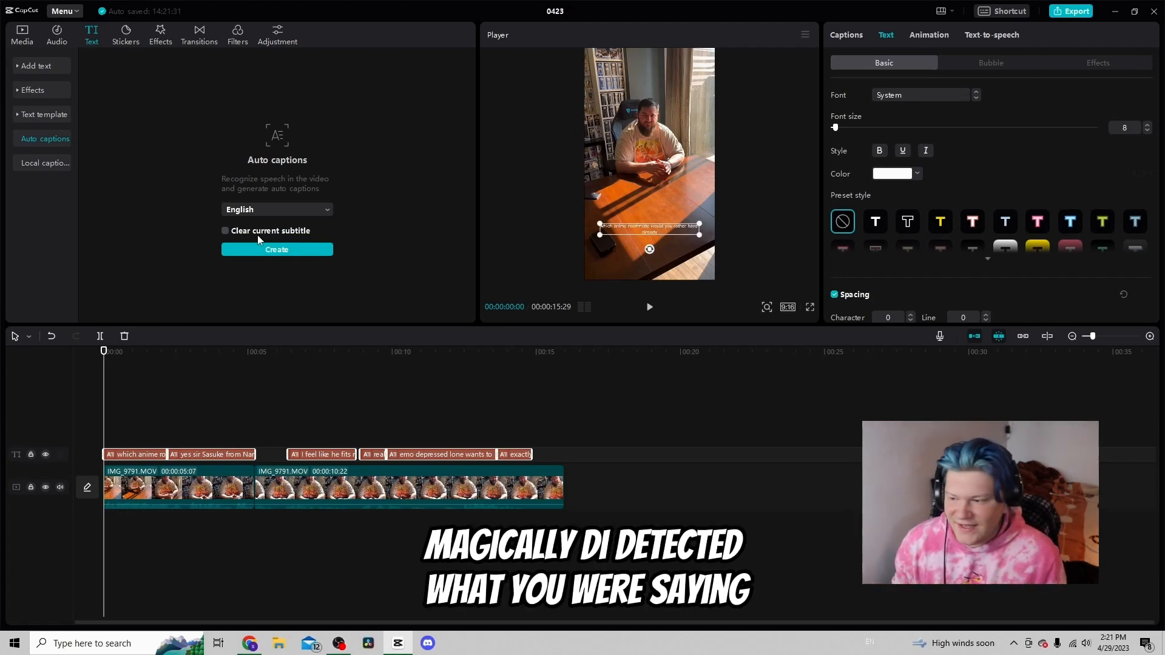
Review the generated captions list and play back the captioned video
click(849, 37)
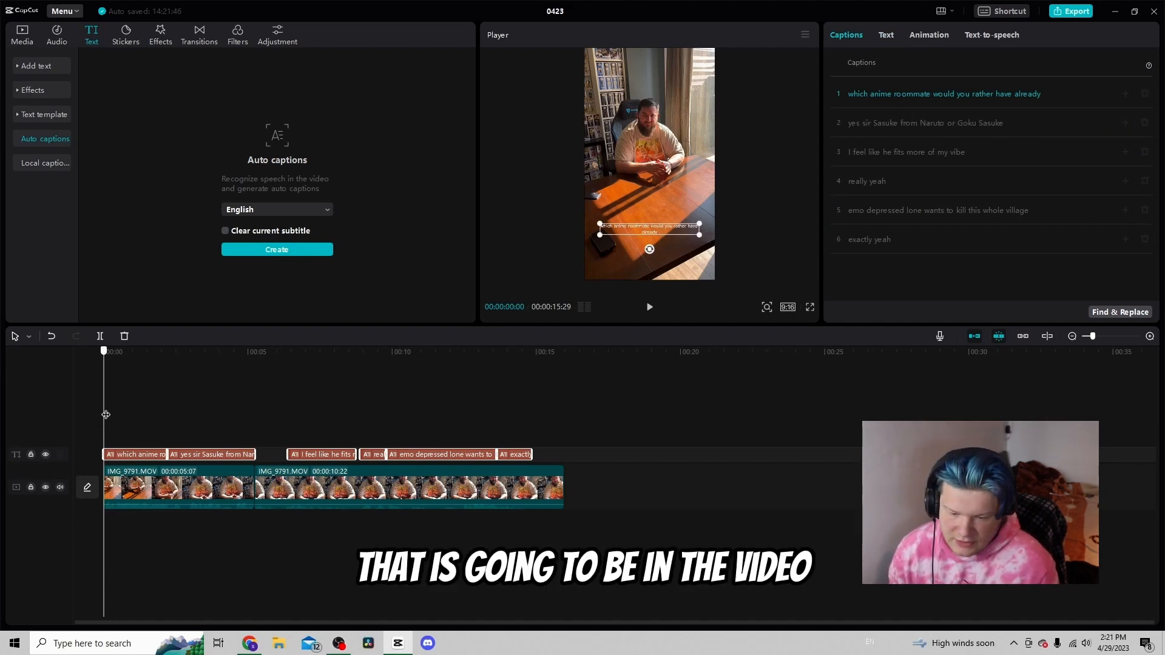
drag(103, 416, 137, 425)
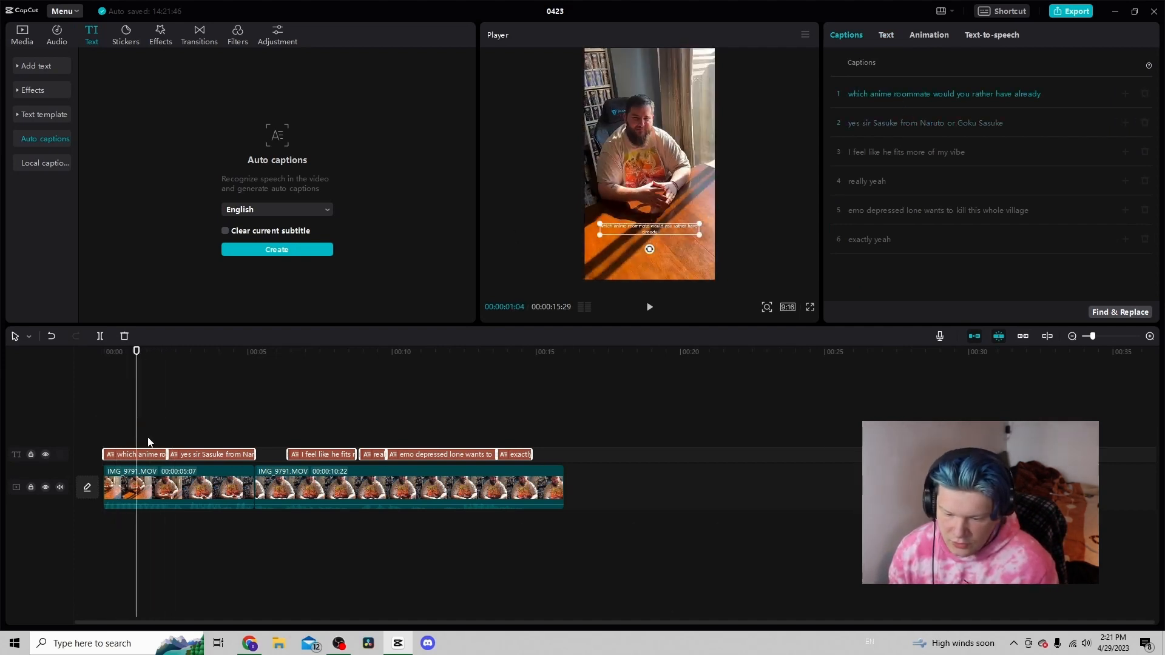
click(152, 454)
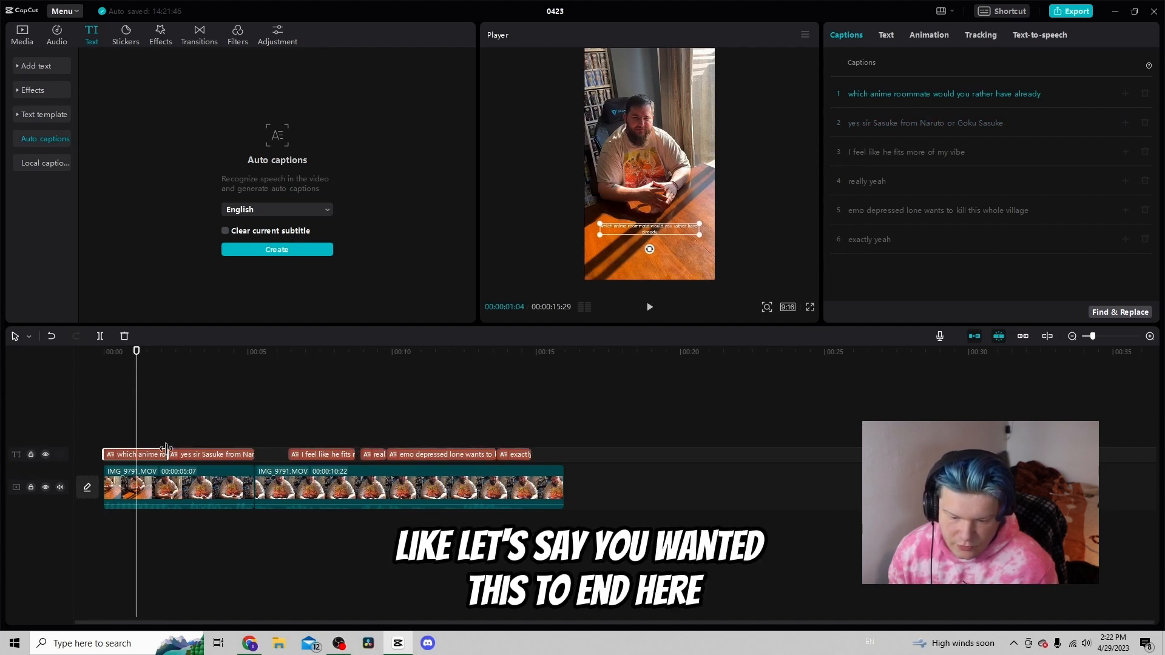
drag(167, 449, 195, 453)
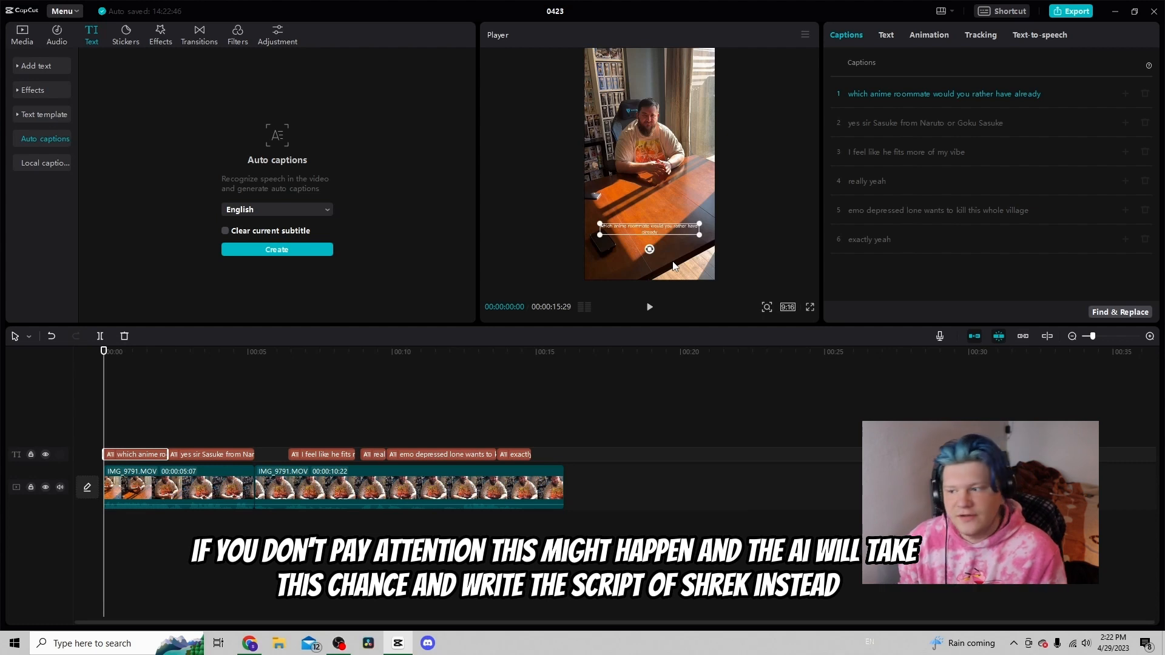
click(649, 308)
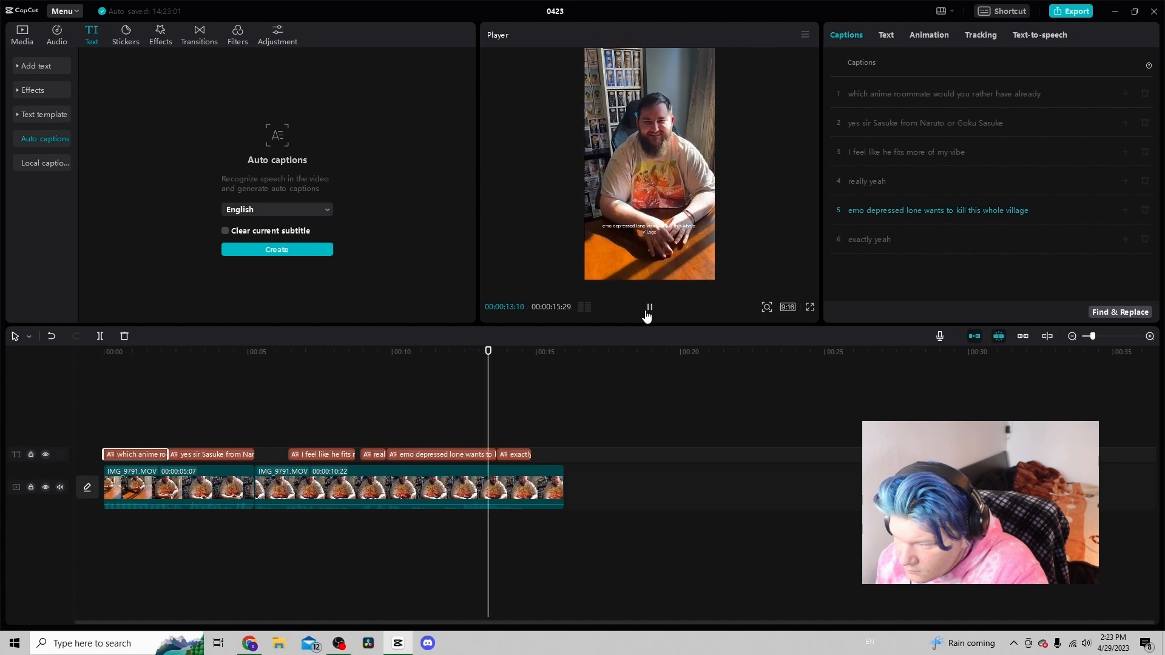
click(647, 309)
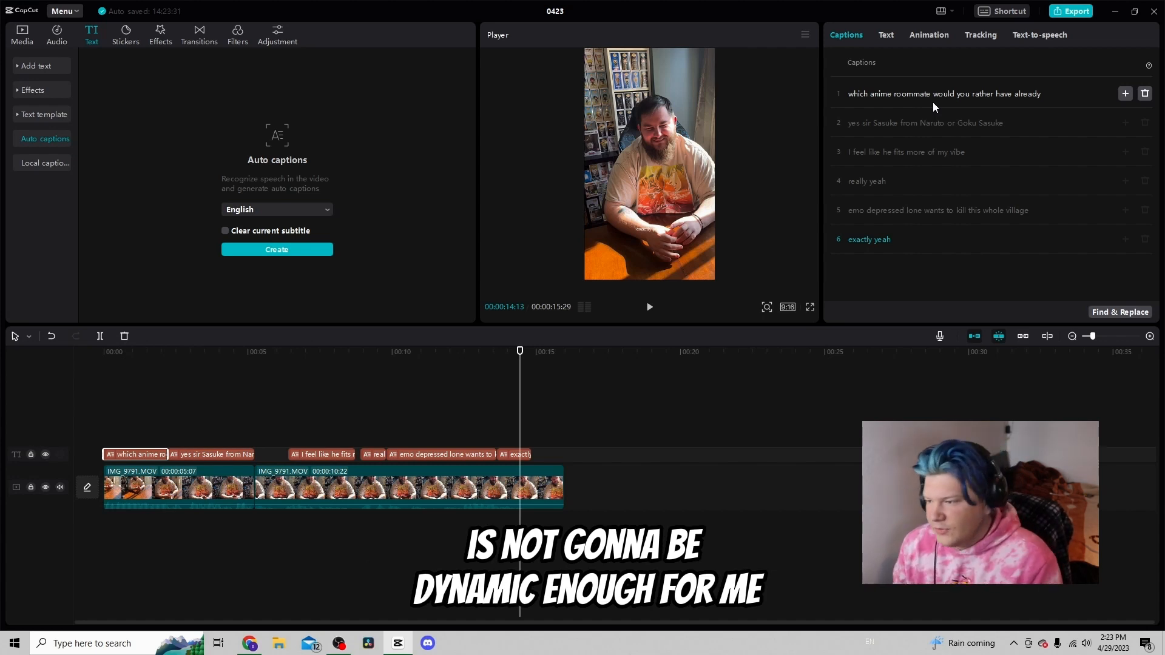
Break long captions into separate ones after 'have', 'yes sir', 'really' and 'emo depressed lone'
click(1012, 93)
key(Return)
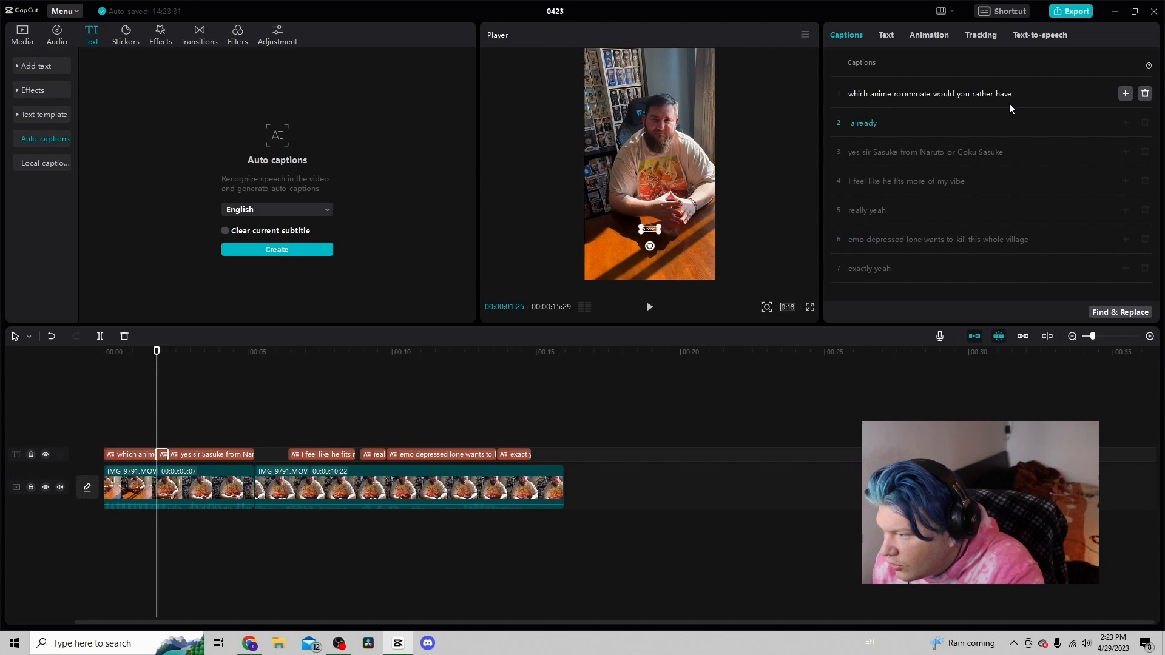
click(869, 151)
key(Return)
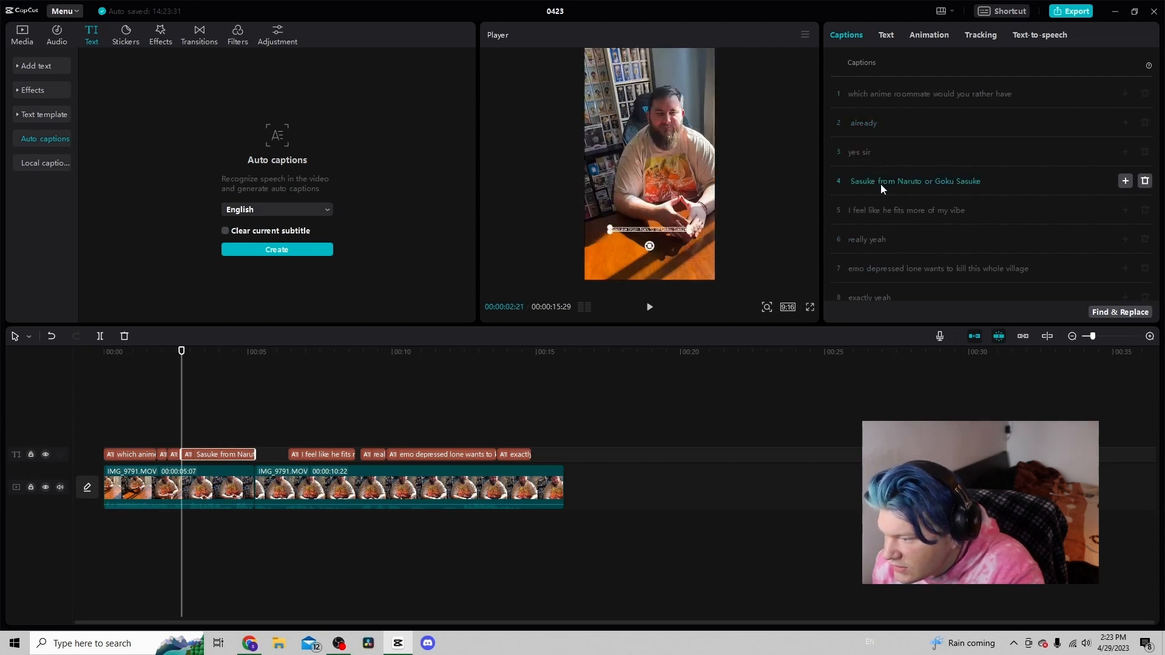
scroll(908, 195, down, 1)
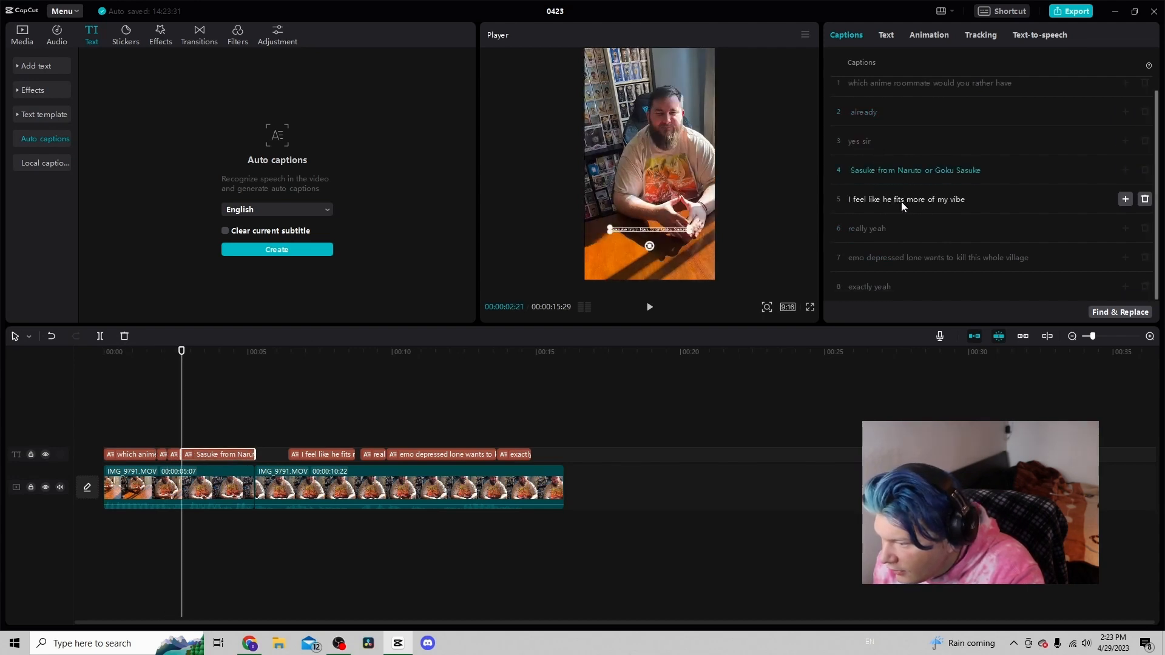
click(868, 228)
key(Return)
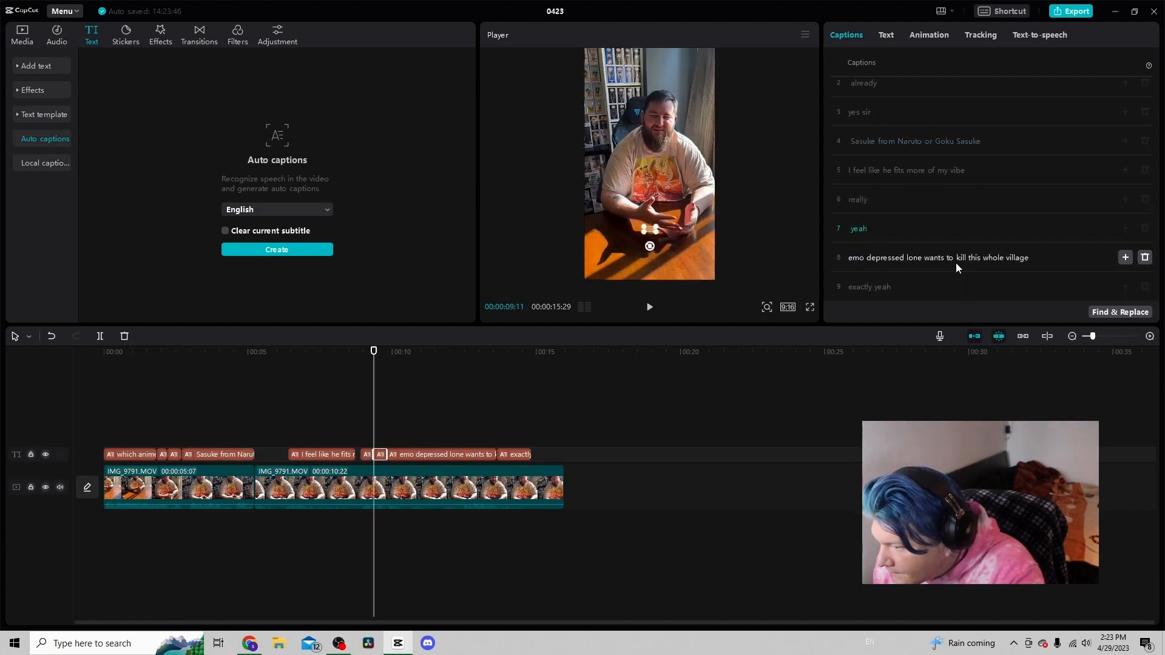
click(923, 258)
key(Return)
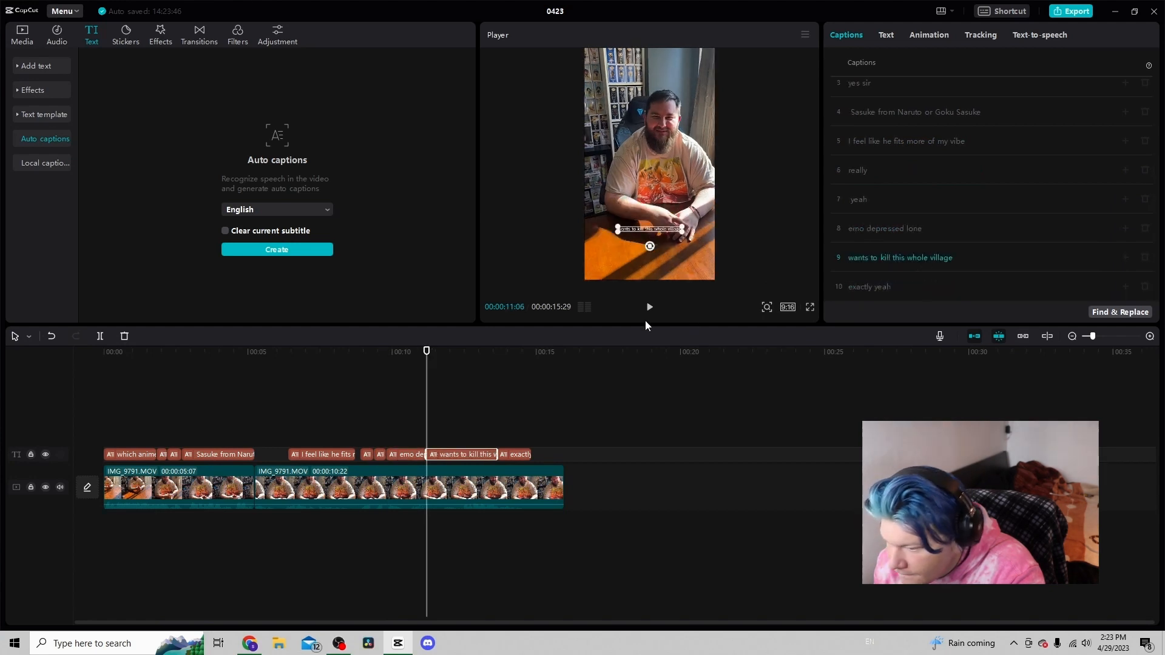
Apply the Bangers font and the white outlined preset style to all captions
click(116, 402)
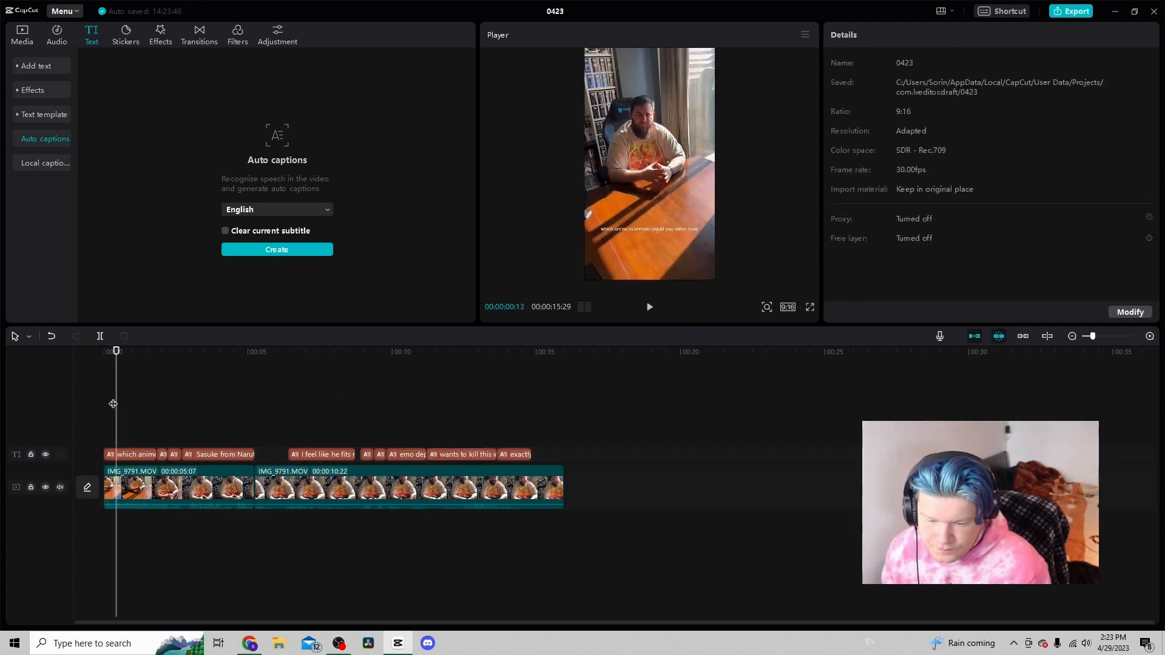
click(127, 455)
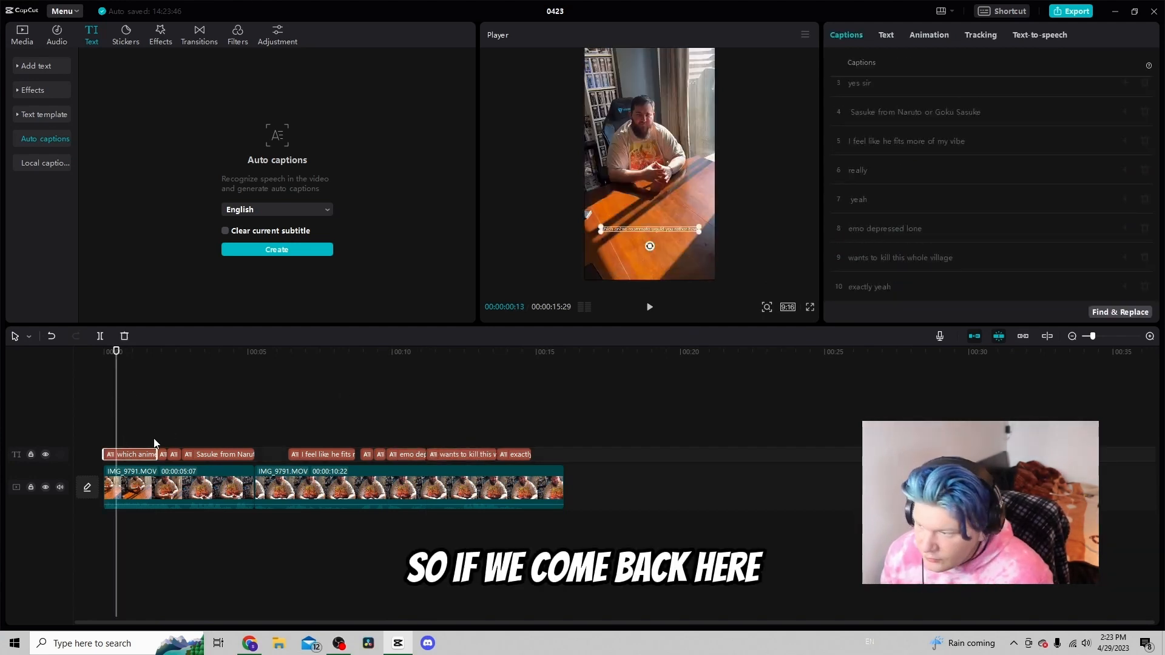
click(885, 36)
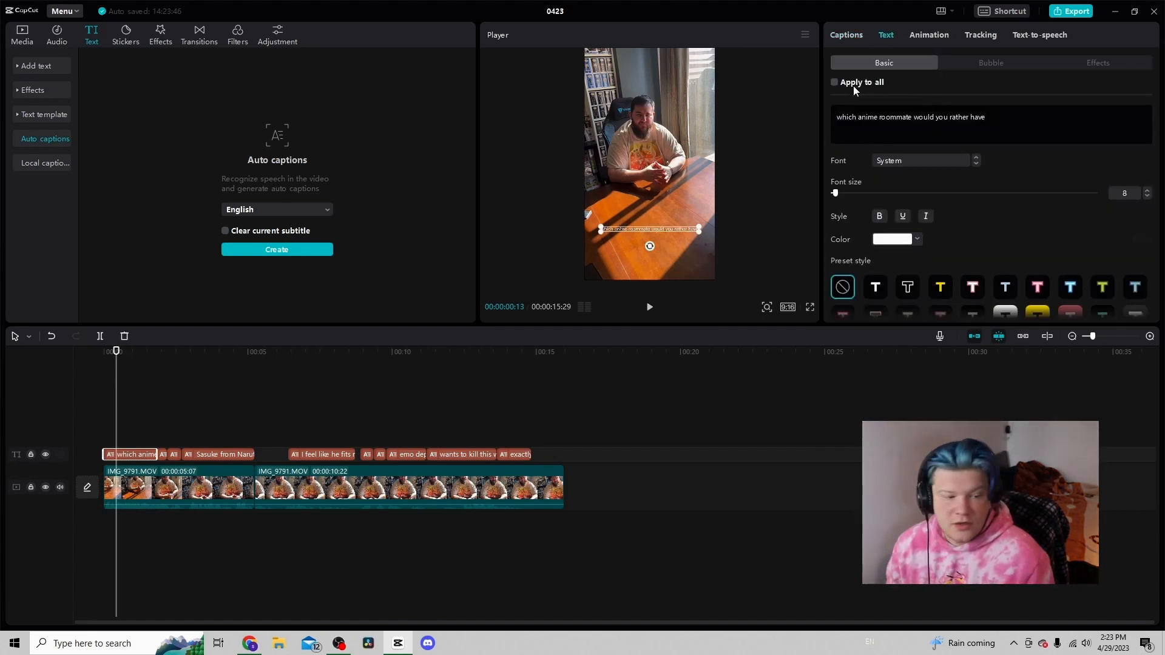
click(834, 83)
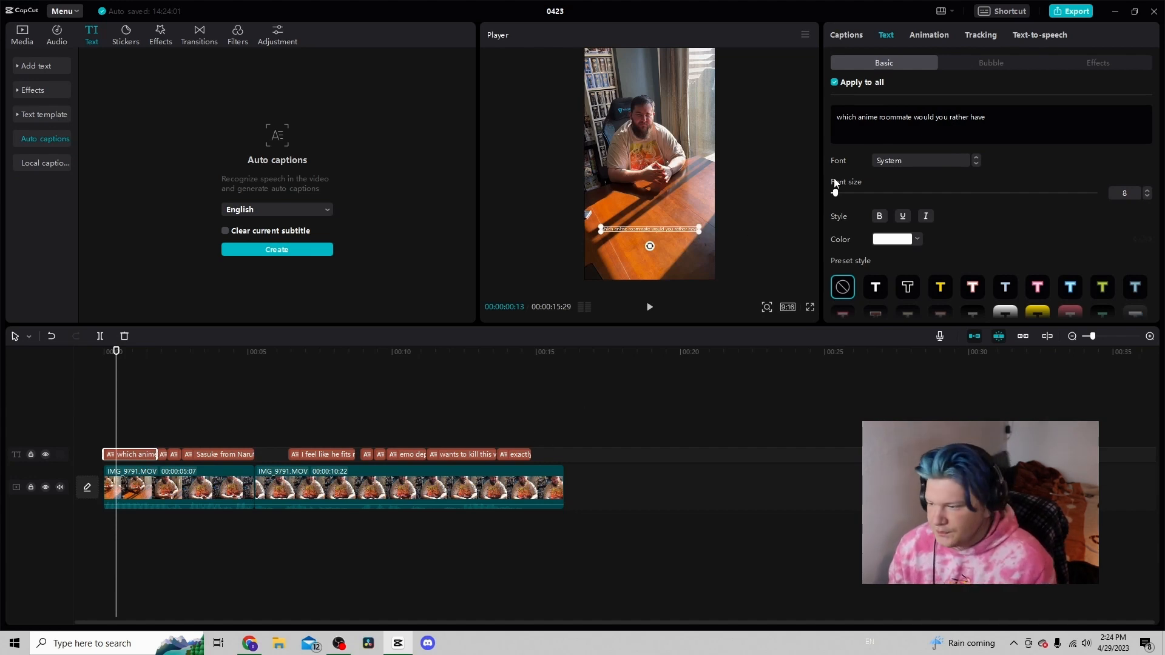
click(910, 162)
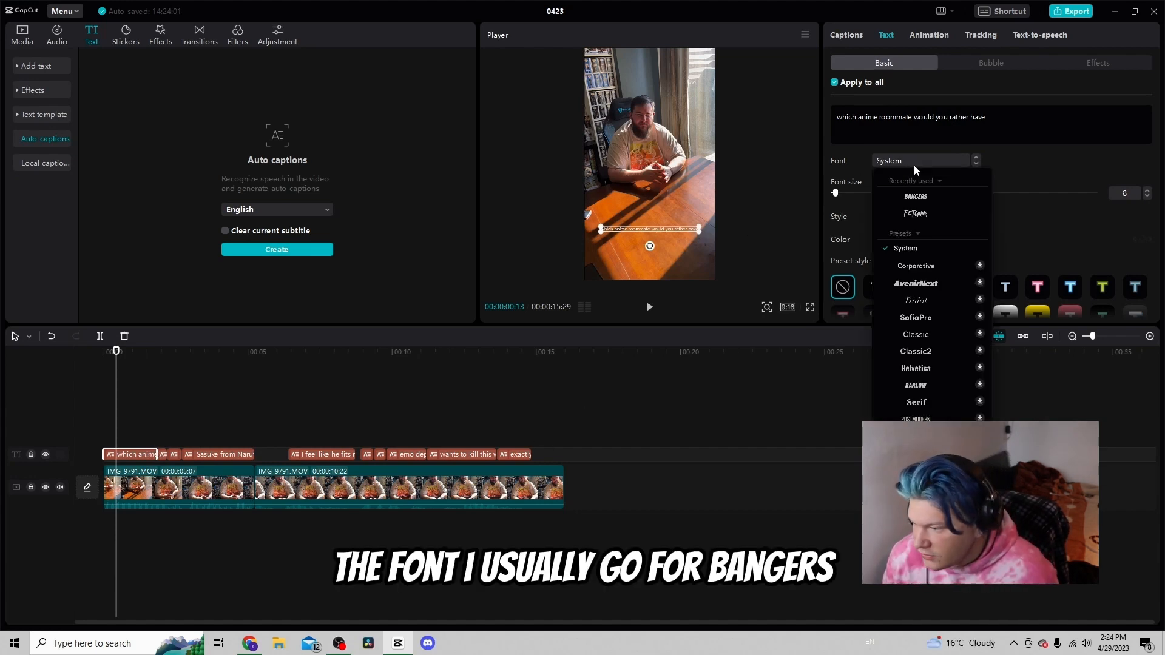
click(917, 198)
scroll(891, 221, down, 2)
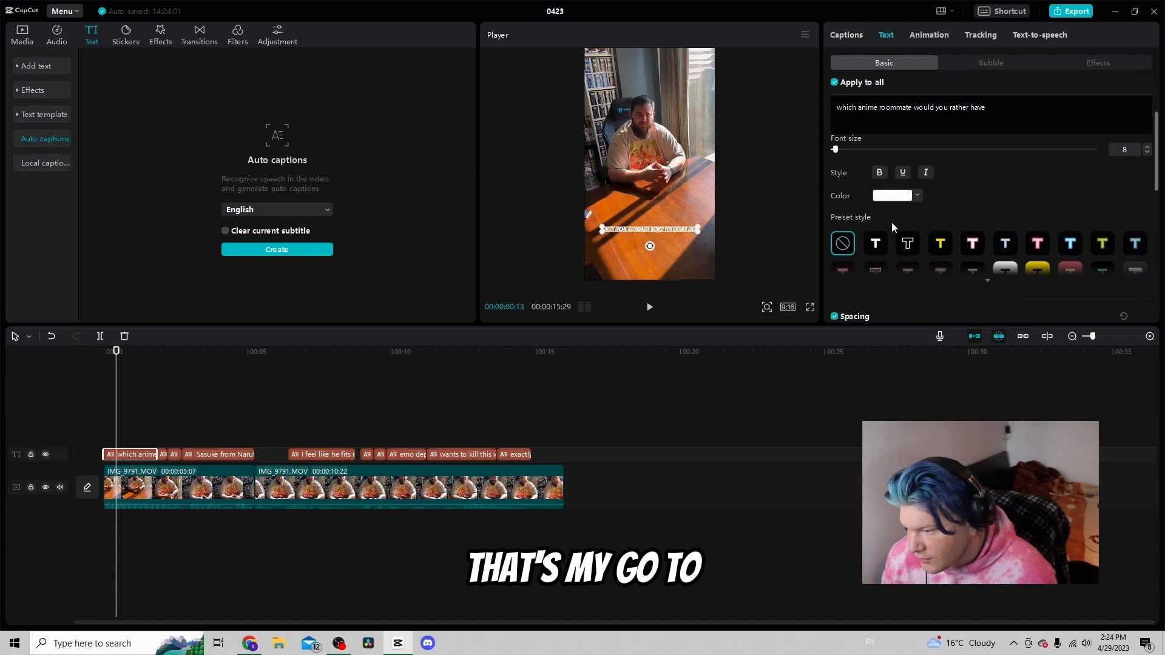
click(878, 246)
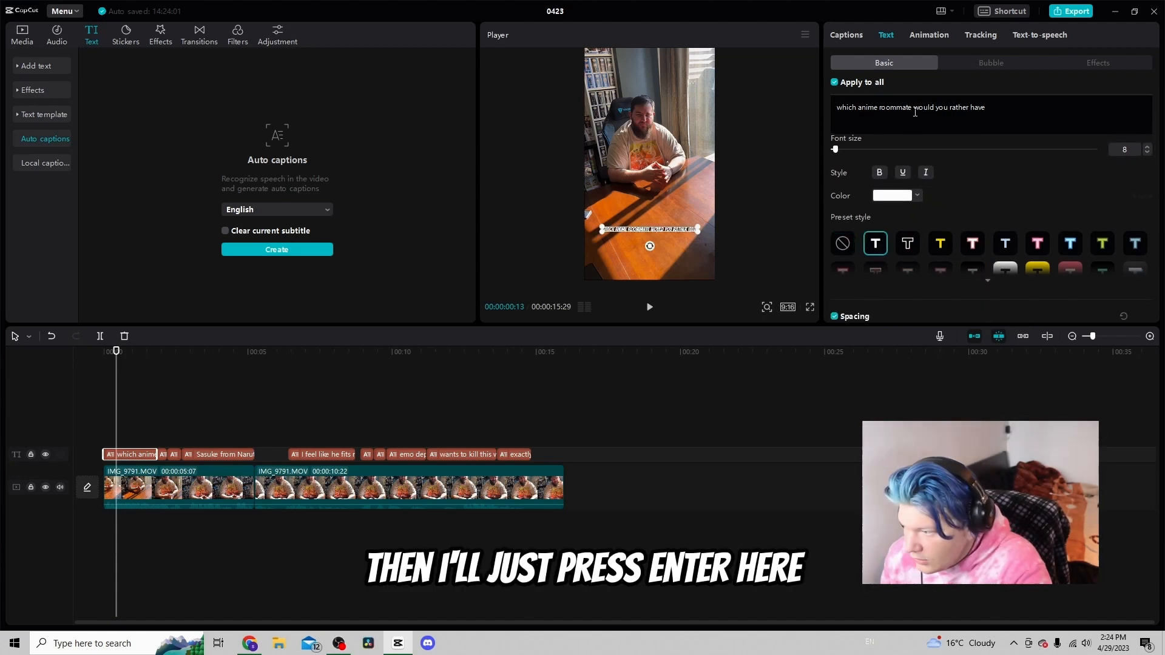
Break the first caption into two lines after 'roommate' and scale it up in the preview
key(Return)
drag(676, 235, 703, 250)
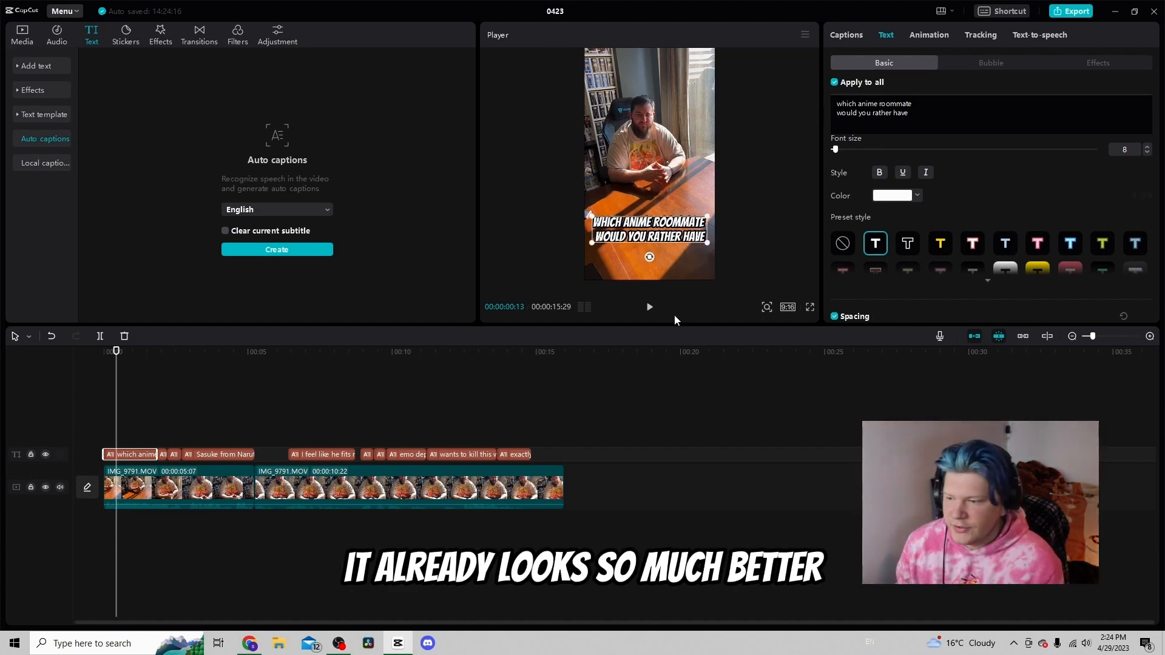
click(649, 307)
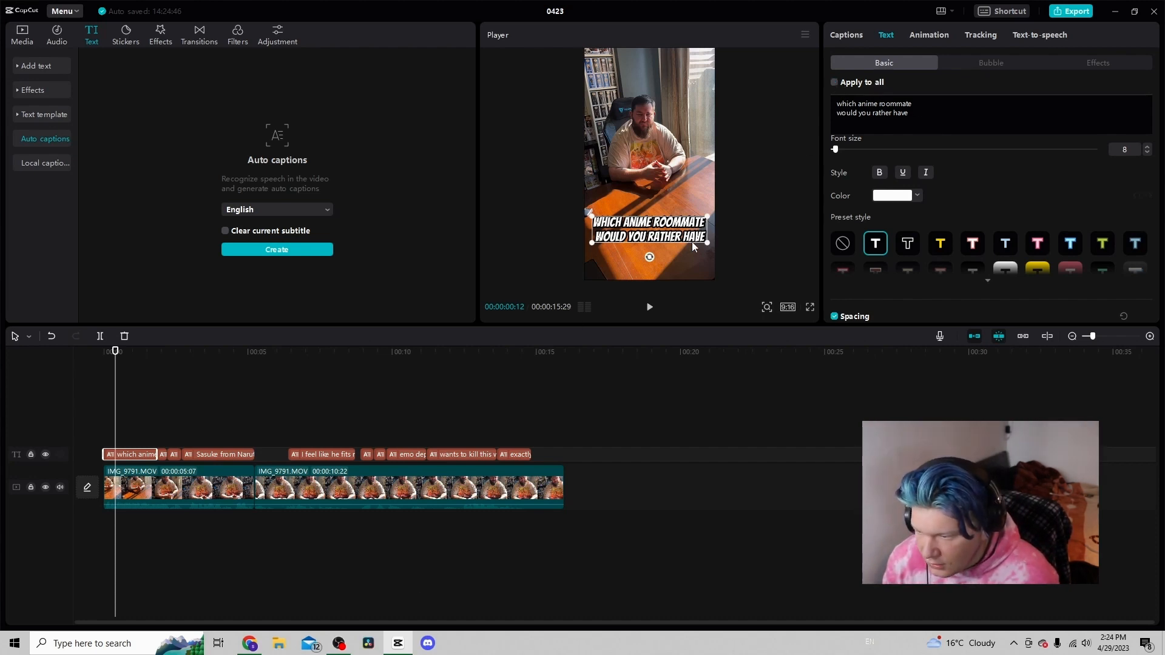
drag(708, 246, 704, 245)
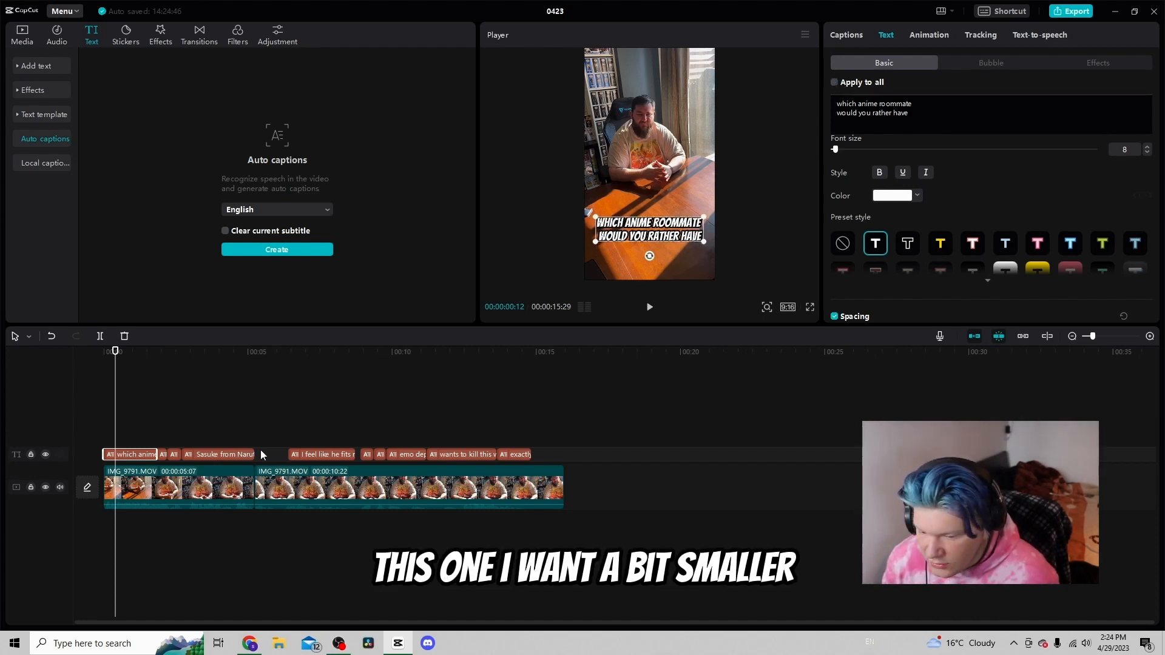
Rewrite the 'already' caption as 'are you ready?' and move it to the top of the frame
key(space)
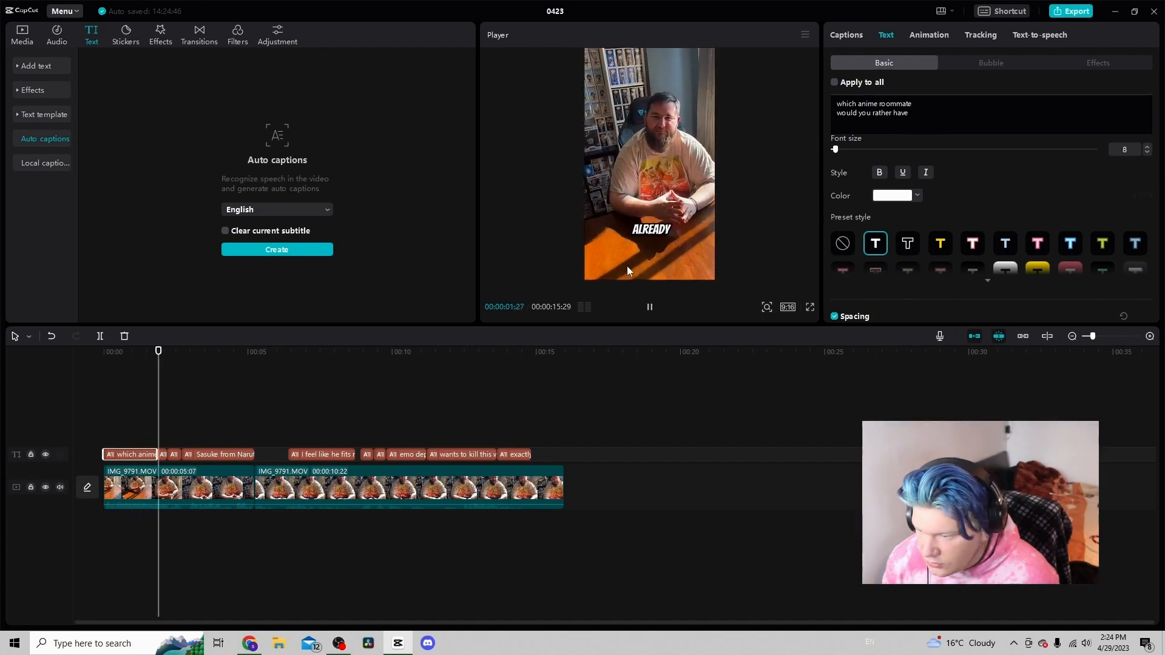
key(space)
click(156, 438)
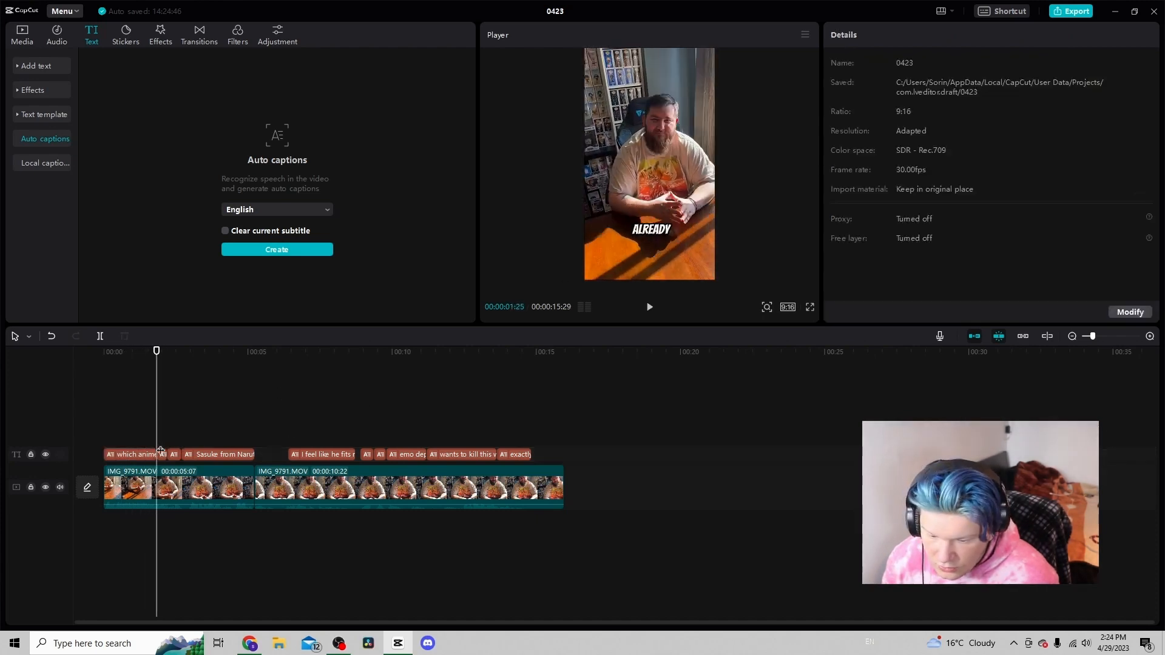
click(164, 454)
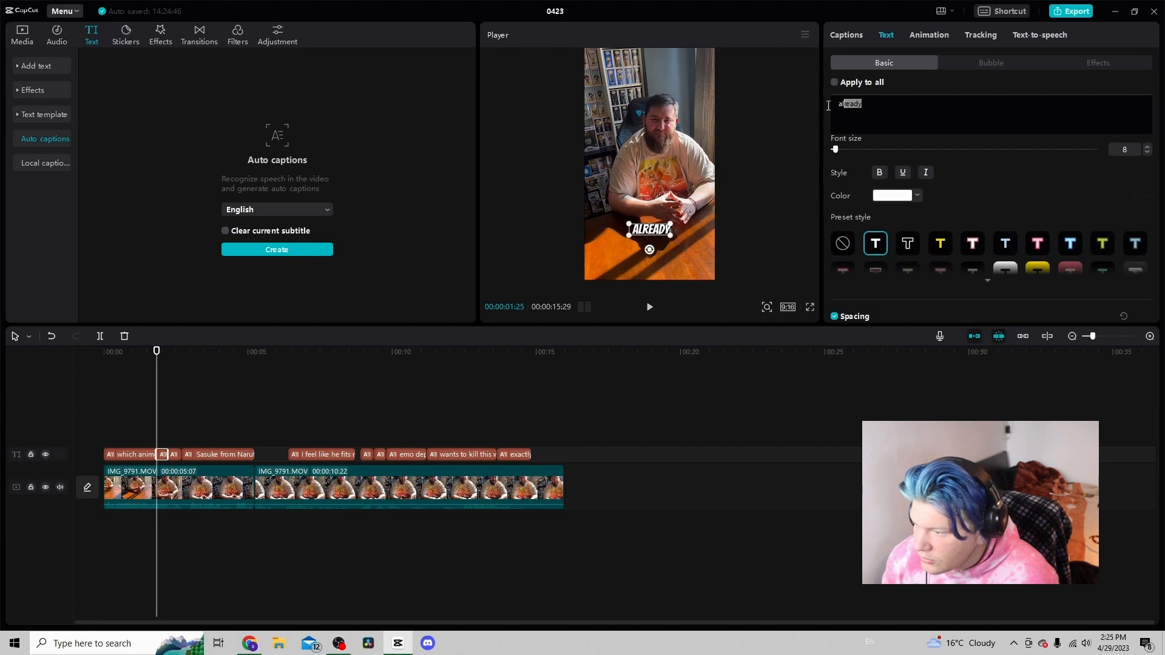
drag(827, 106, 824, 109)
text(ar)
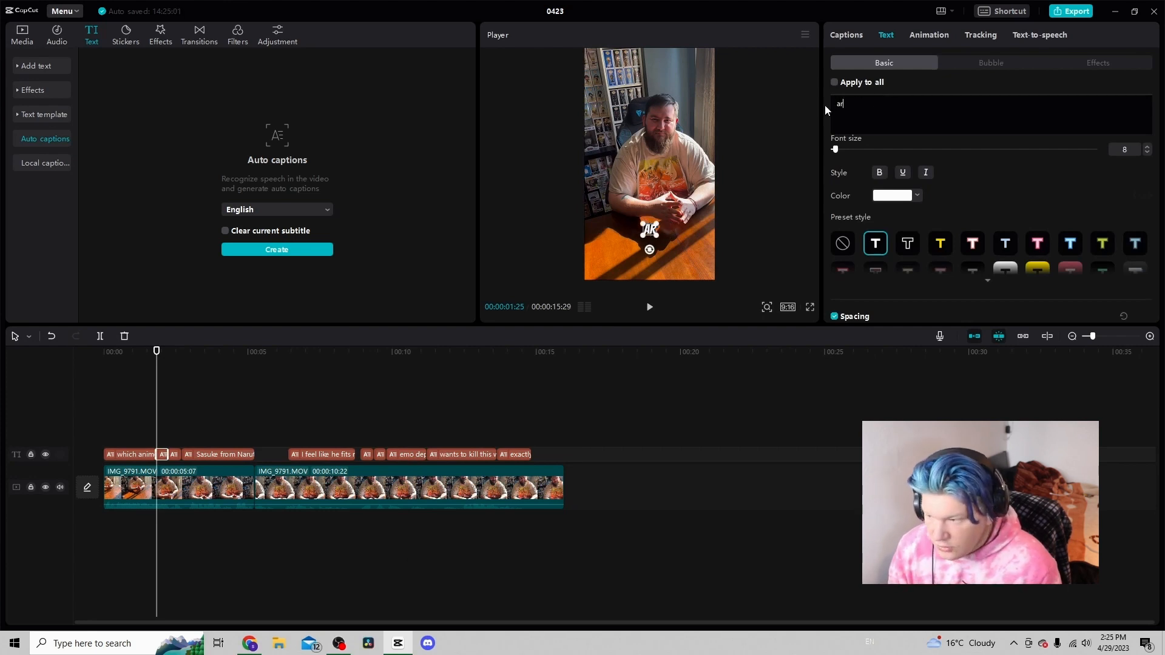
text(e you ready?)
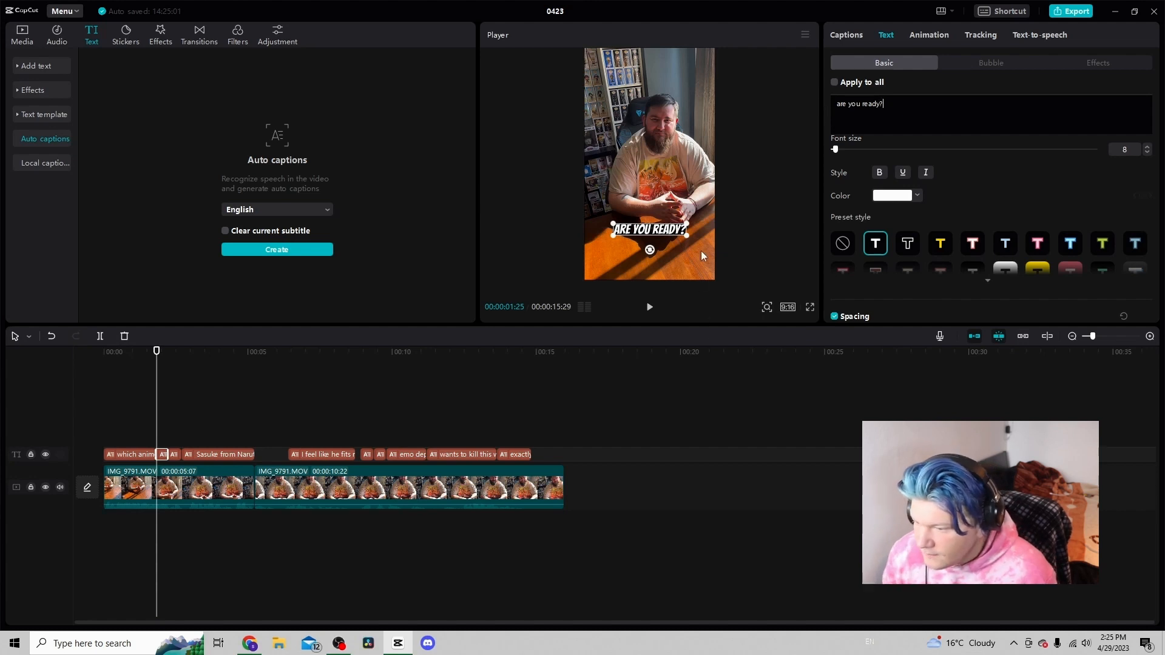
drag(650, 250, 643, 79)
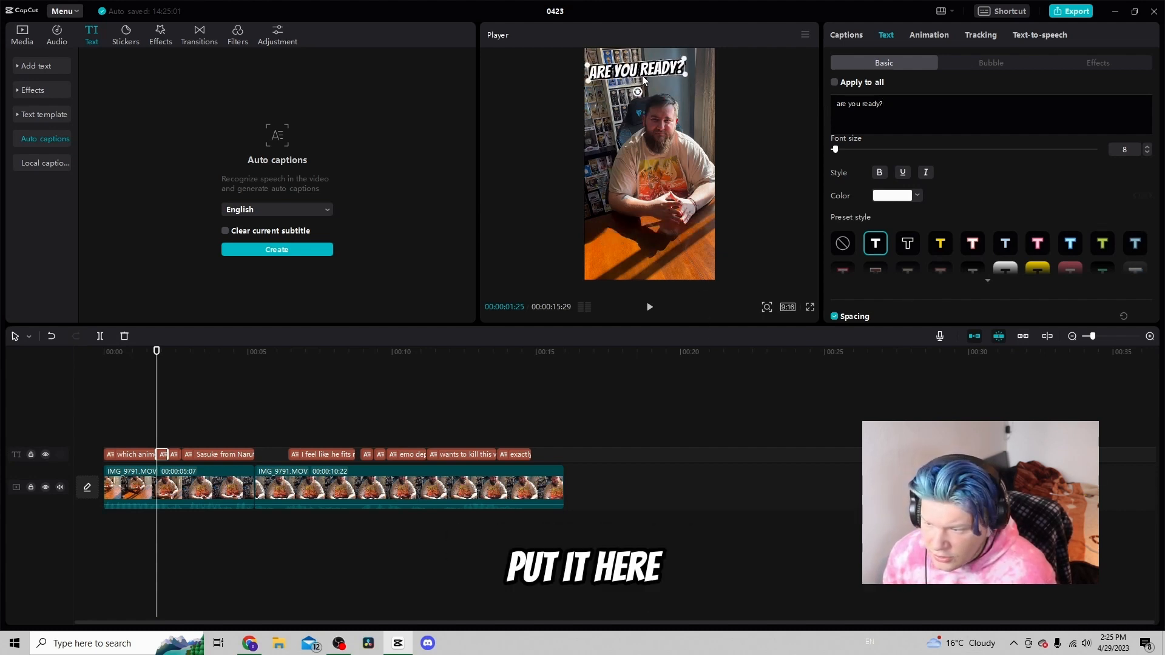
Split 'Sasuke' off into its own caption and stretch it to fill the gap before the next caption
click(199, 424)
key(space)
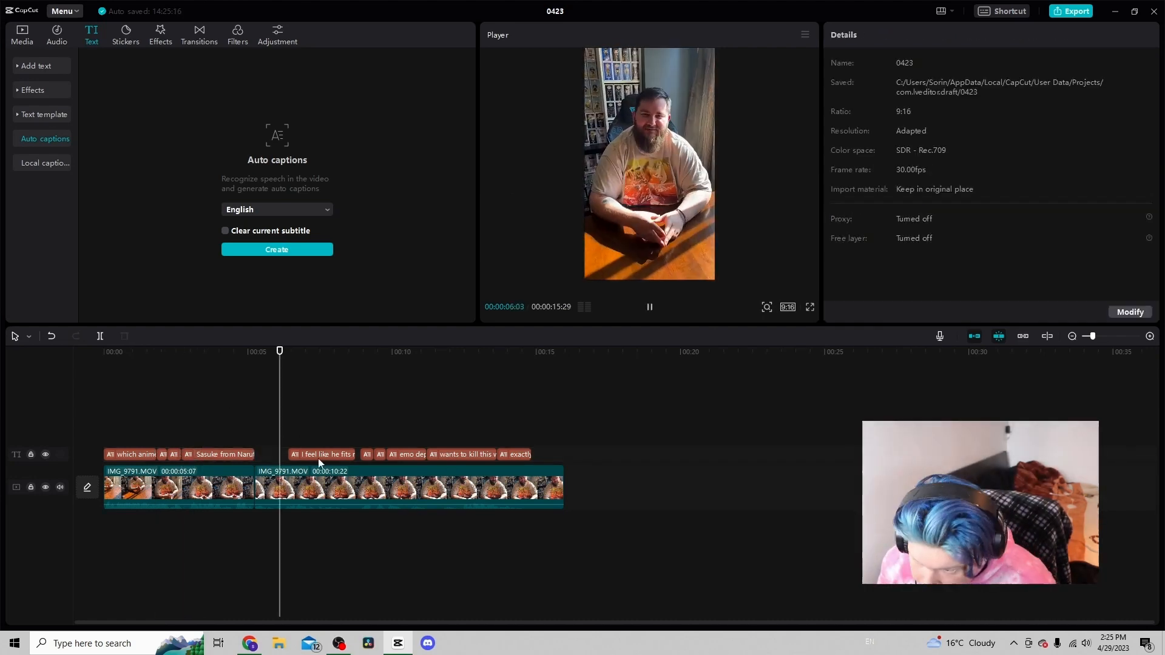
key(space)
click(214, 425)
click(238, 455)
click(846, 35)
click(881, 188)
key(Return)
drag(248, 455, 263, 455)
drag(239, 455, 283, 455)
click(263, 455)
key(space)
Reposition the 'Sasuke' caption within the video frame
click(274, 441)
click(273, 455)
click(886, 35)
drag(668, 171, 705, 269)
Break the 'I feel like he fits' caption into two lines
click(299, 352)
click(316, 455)
click(889, 105)
key(Return)
Stack the 'emo depressed lone' caption onto three lines and move it slightly up in the frame
click(377, 438)
click(374, 440)
click(369, 454)
key(space)
click(408, 454)
click(852, 104)
key(Return)
click(872, 114)
key(Return)
drag(656, 233, 655, 212)
Extend the 'emo depressed lone' caption so it lasts until the next caption
key(space)
key(space)
drag(429, 455, 475, 456)
Break the 'wants to kill this' caption into two lines
key(space)
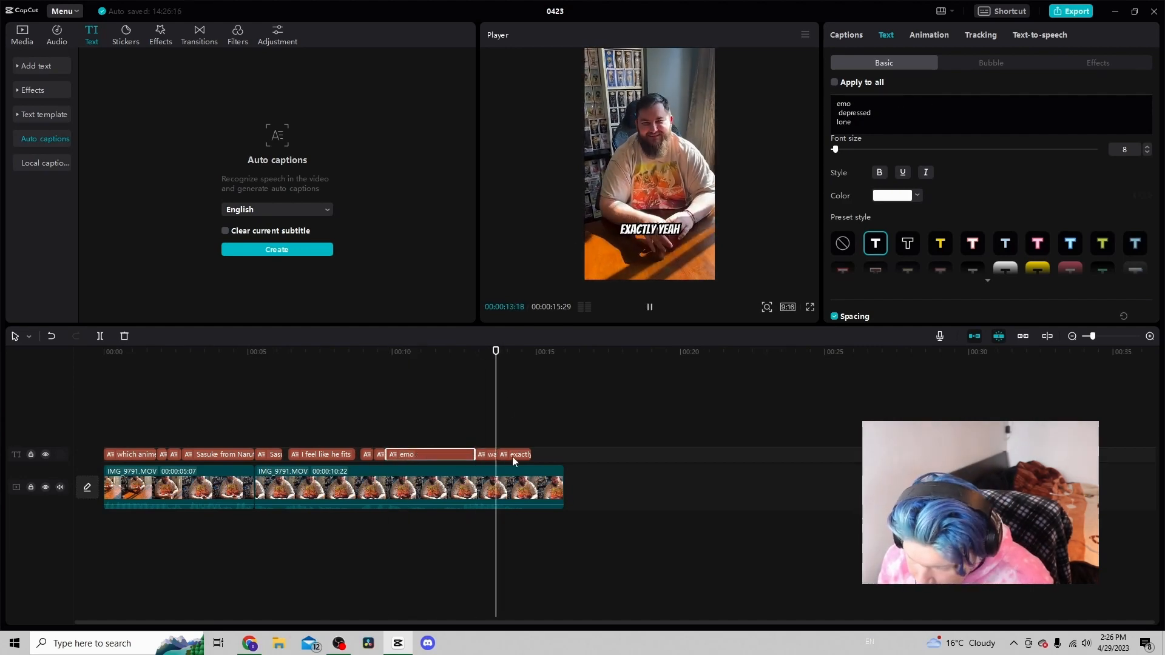
click(484, 454)
click(879, 105)
key(Return)
click(748, 253)
key(space)
Highlight 'anime roommate' in the first caption with the yellow preset style
click(513, 455)
click(117, 402)
click(123, 455)
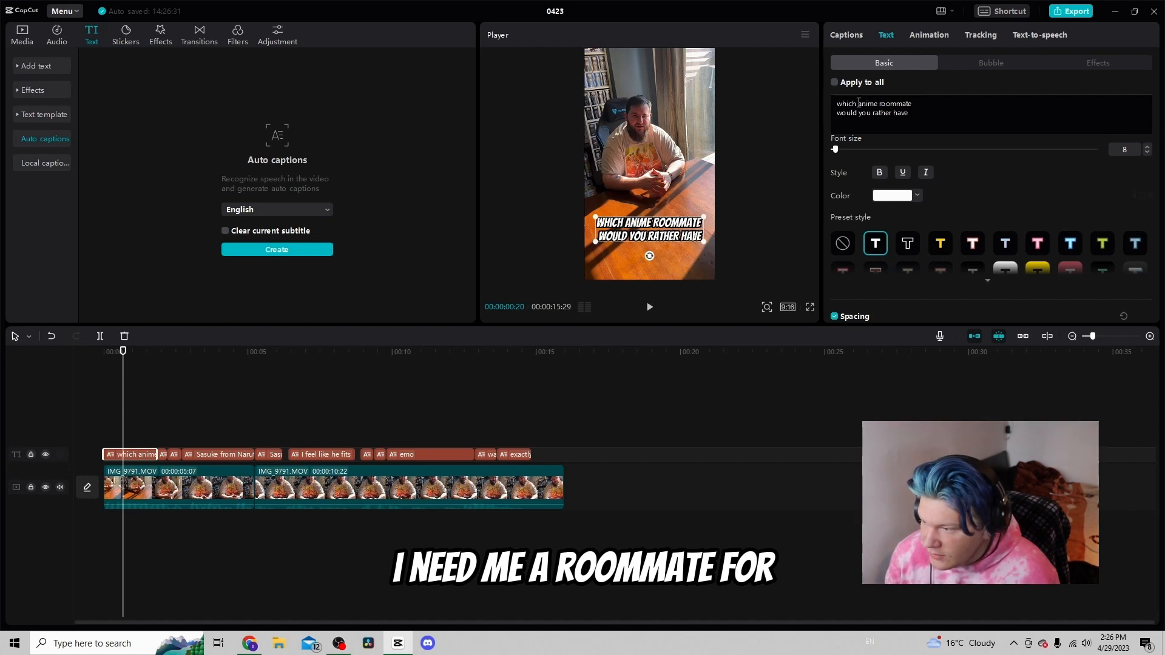
drag(858, 103, 926, 104)
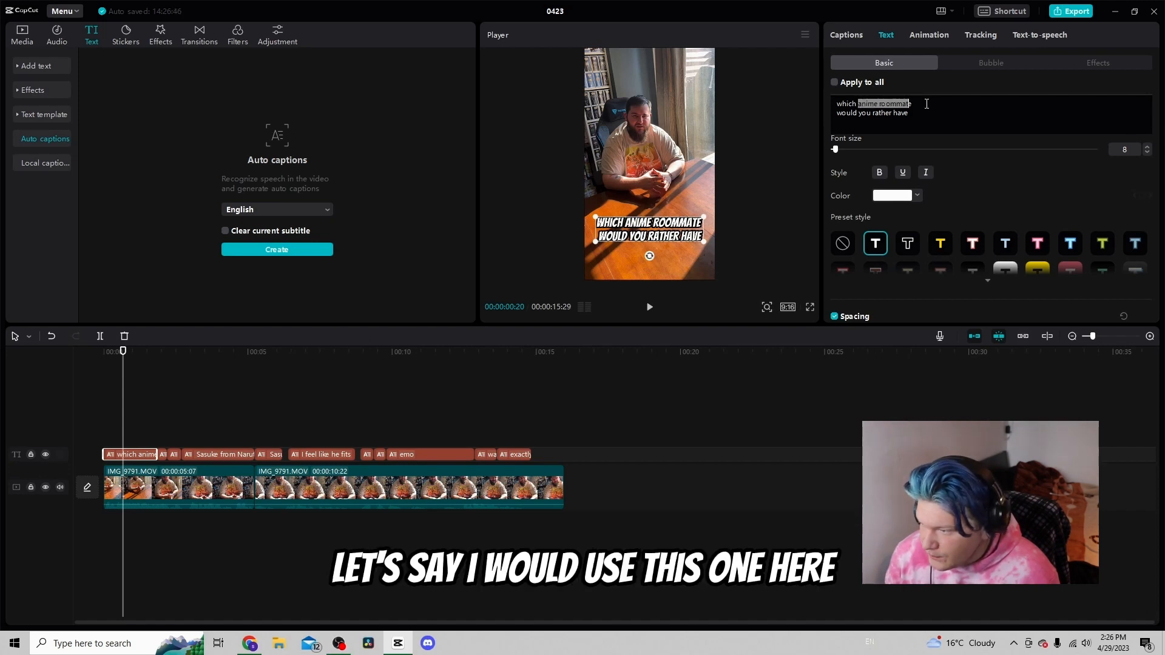
click(947, 242)
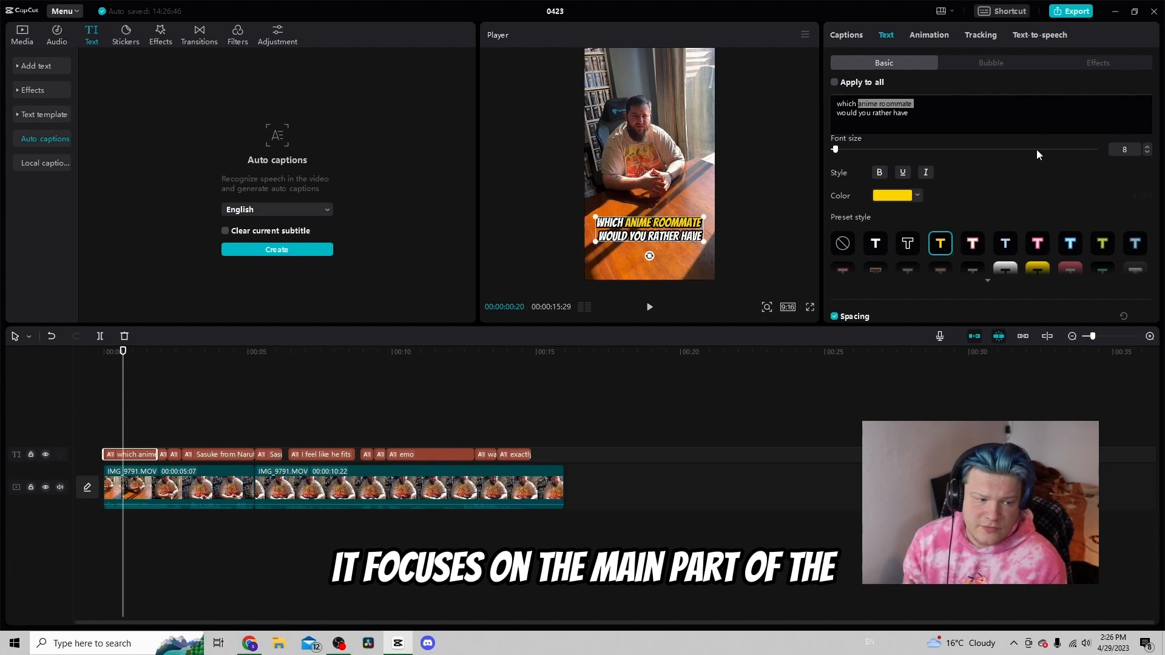
Enable a white shadow on the first caption
click(932, 121)
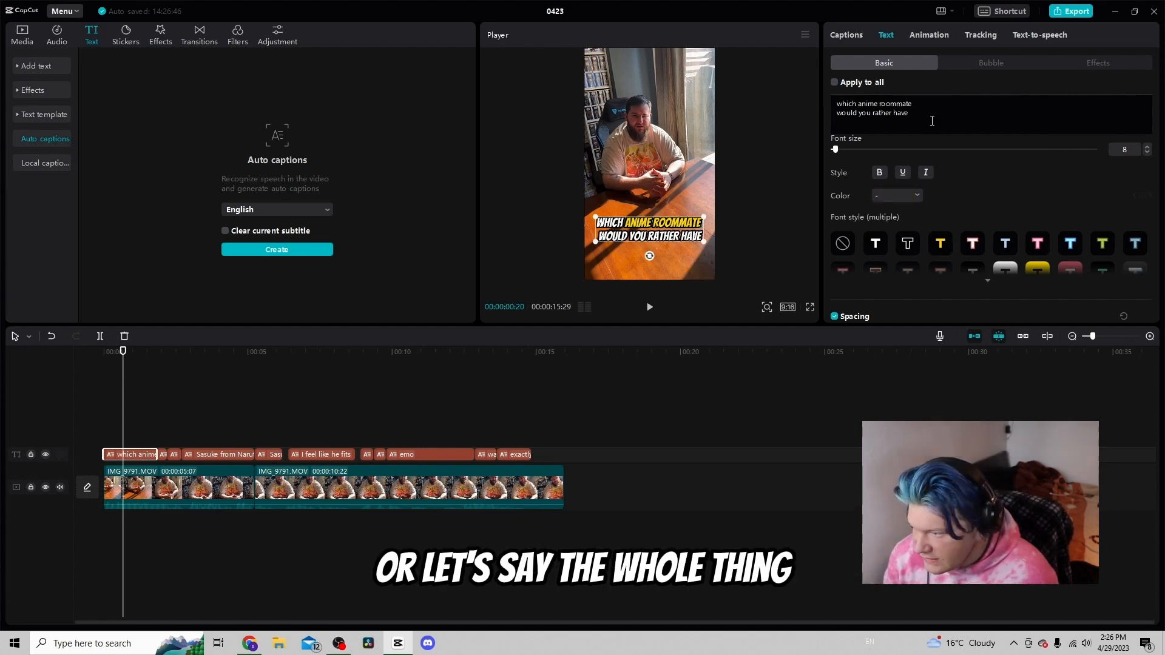
scroll(957, 167, down, 10)
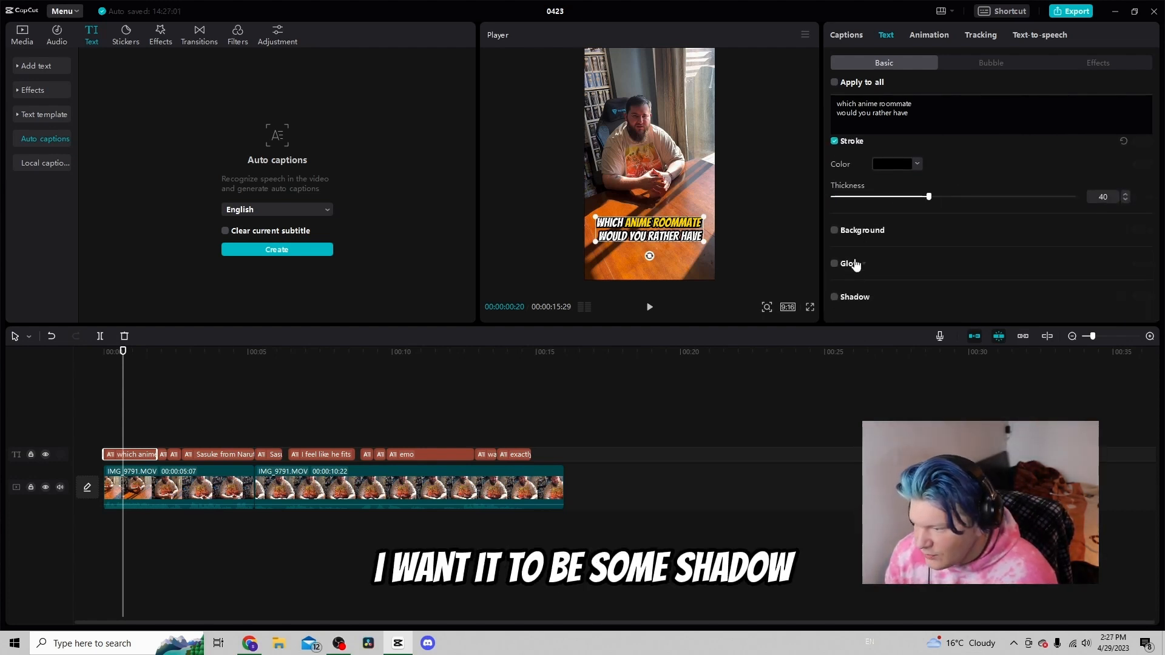
scroll(846, 294, down, 1)
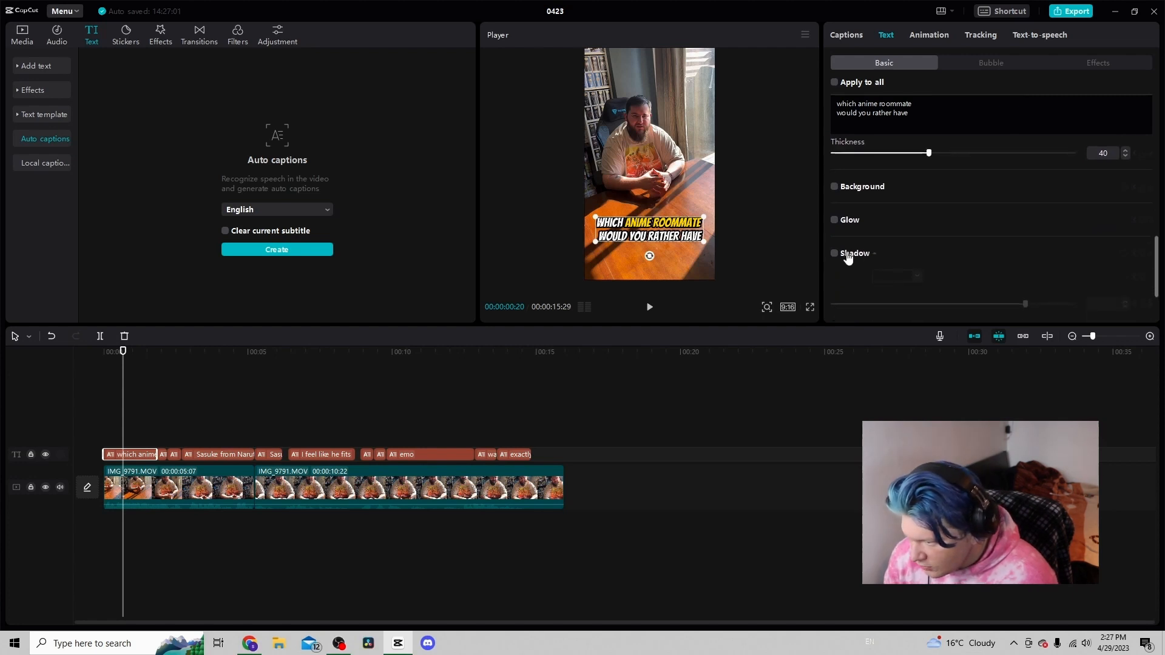
click(835, 253)
scroll(903, 261, down, 2)
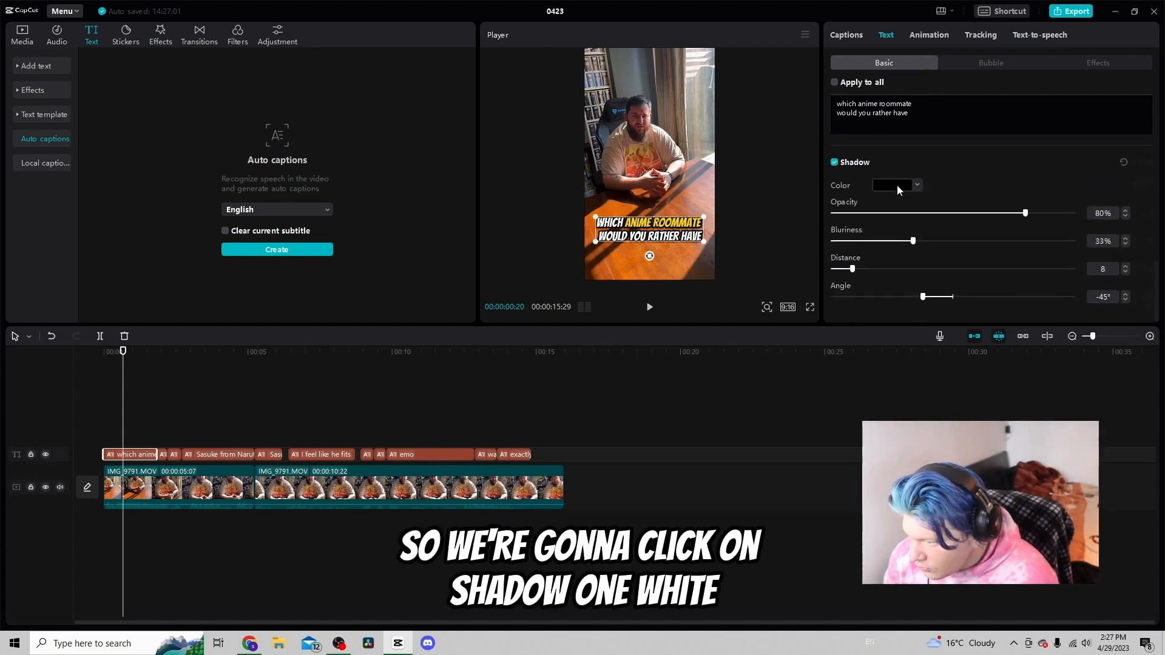
click(893, 185)
click(862, 207)
click(744, 213)
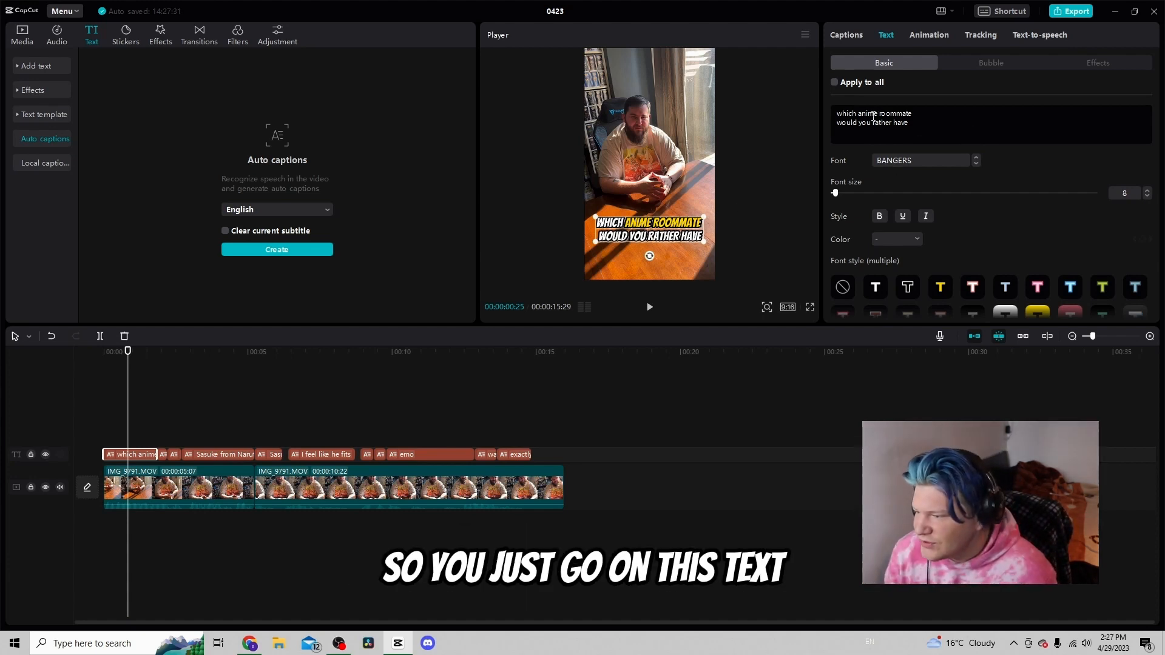
Set the first caption's font size to 10
drag(859, 114, 912, 114)
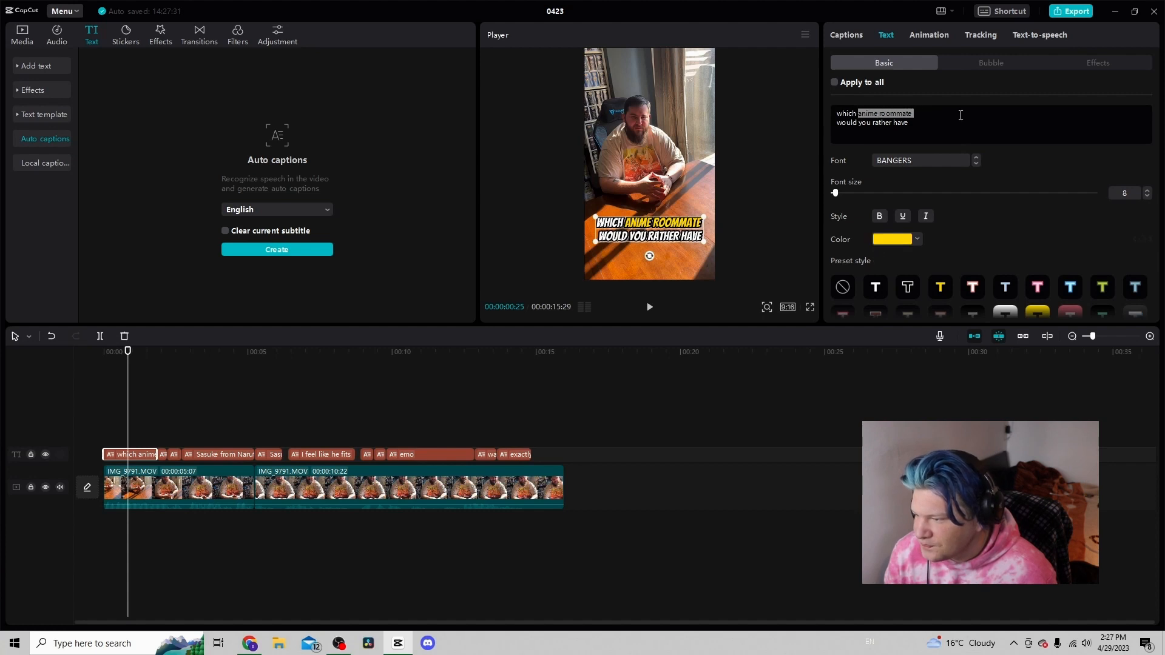
click(1148, 190)
click(1148, 190)
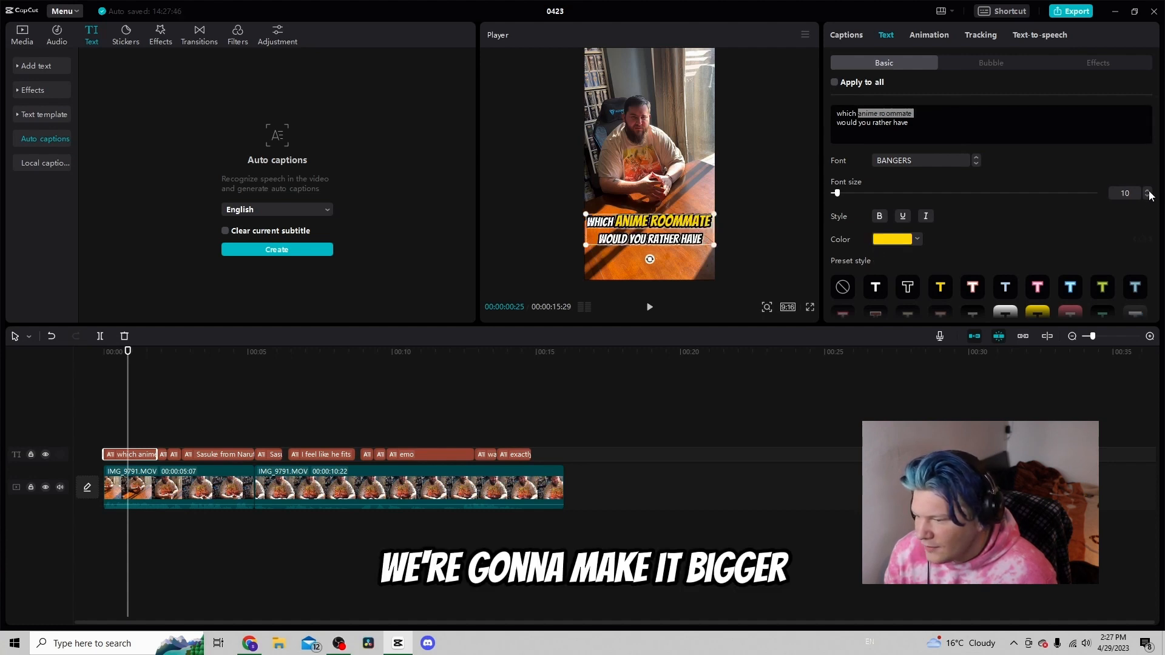
Set the first caption's line spacing to -4 and scale it down slightly in the preview
scroll(1018, 206, down, 5)
scroll(1008, 198, up, 3)
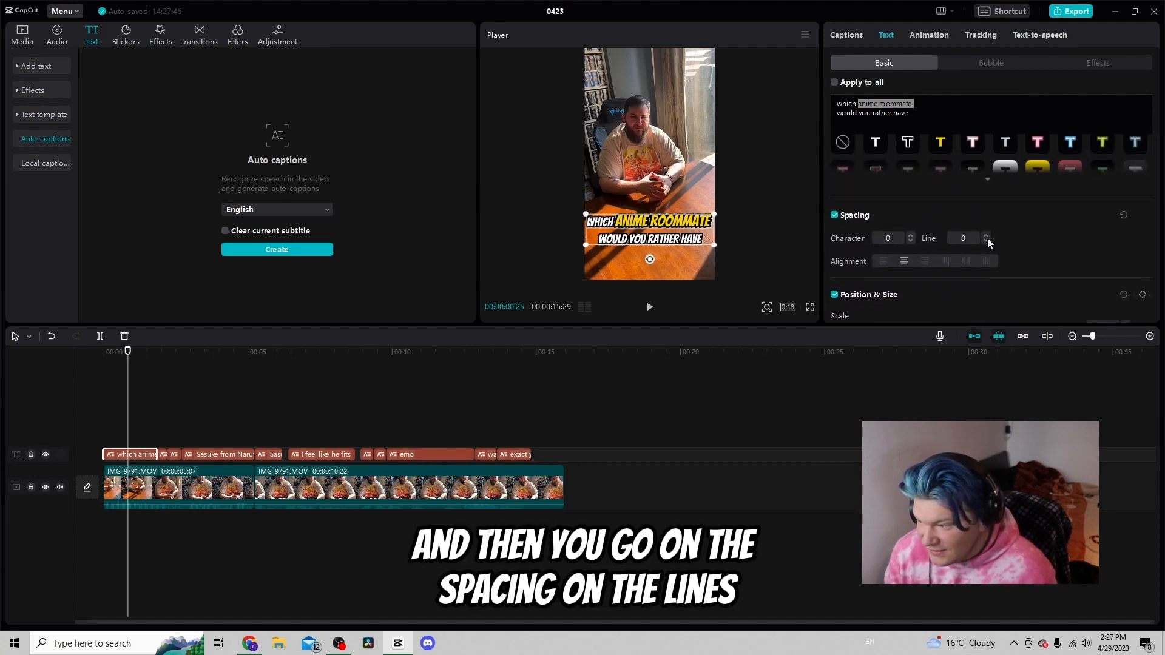
click(985, 241)
click(985, 241)
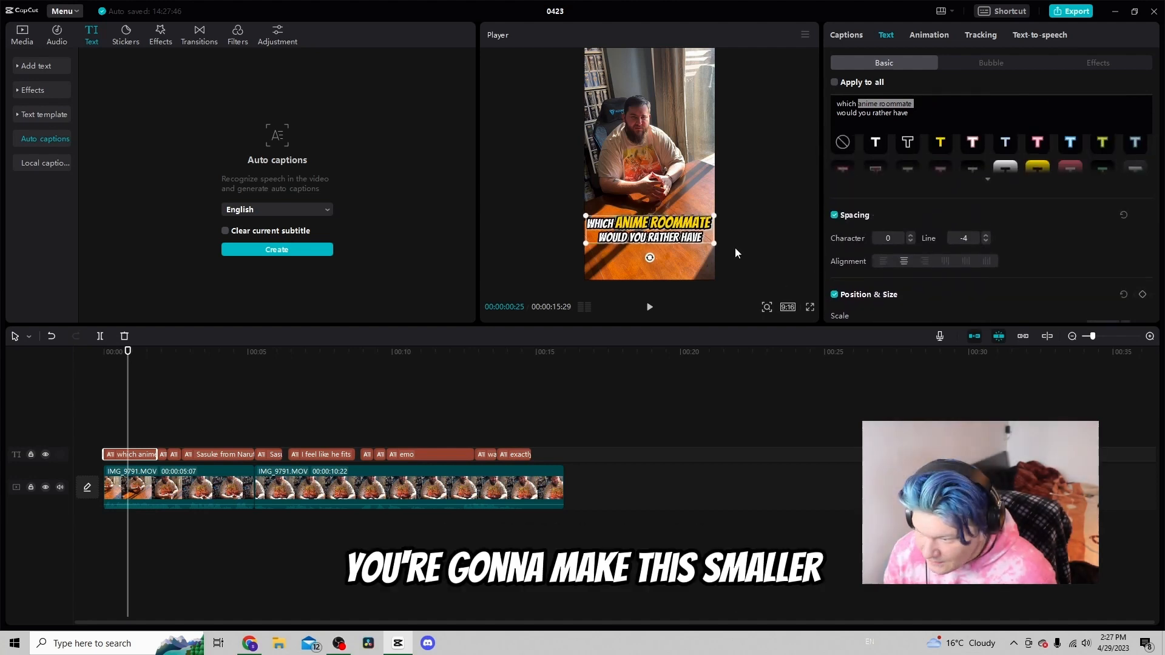
drag(716, 244, 706, 242)
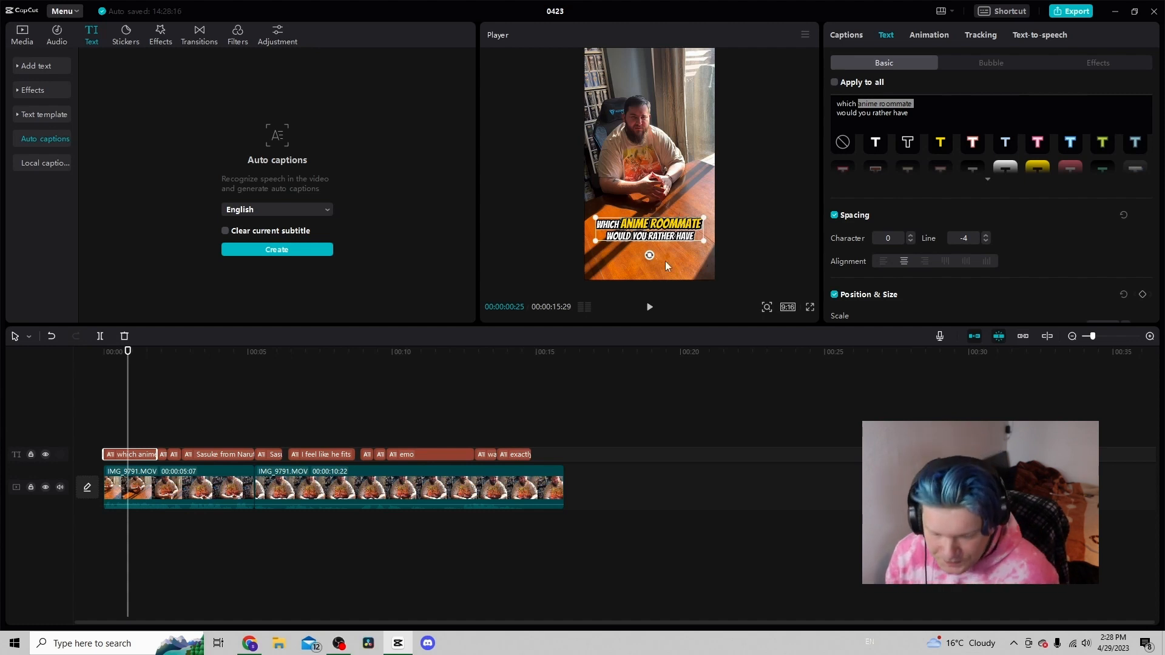
Color the word 'Sasuke' red in the 'Sasuke from Naruto or Goku' caption
click(162, 438)
key(space)
key(space)
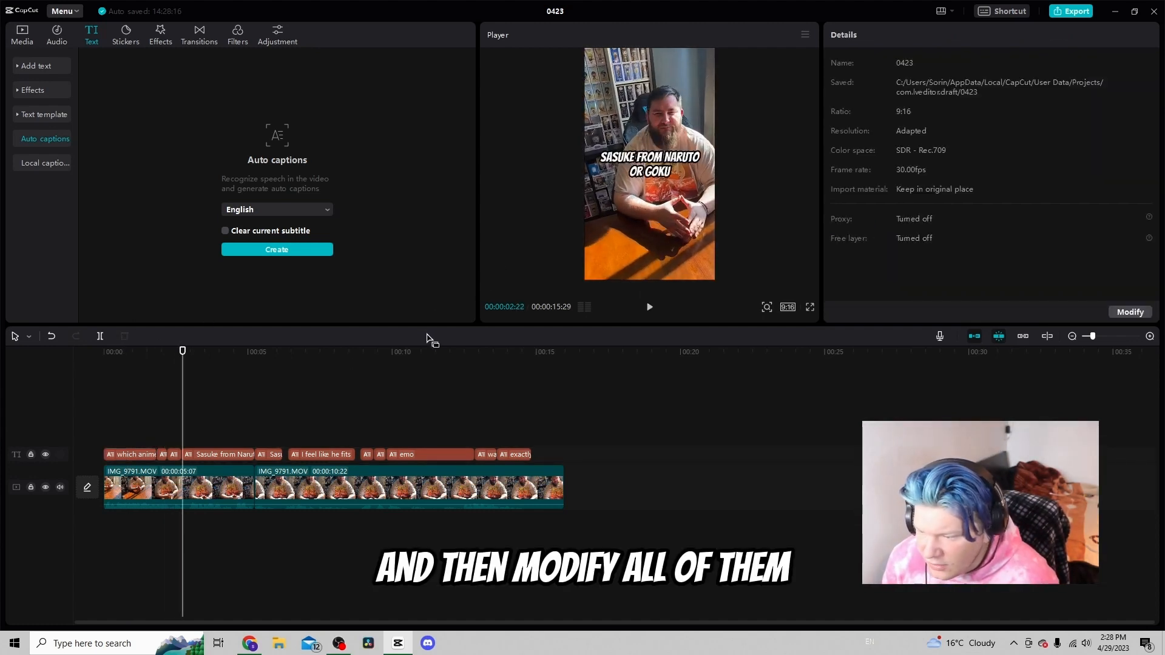
click(664, 173)
scroll(960, 170, up, 3)
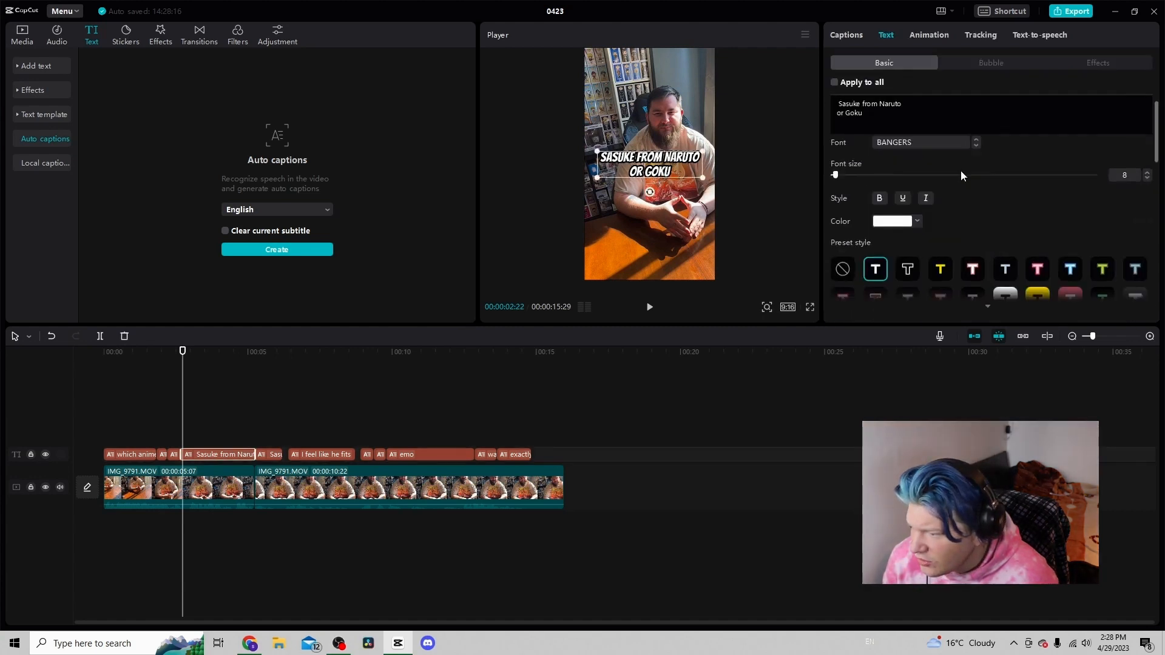
drag(863, 113, 816, 114)
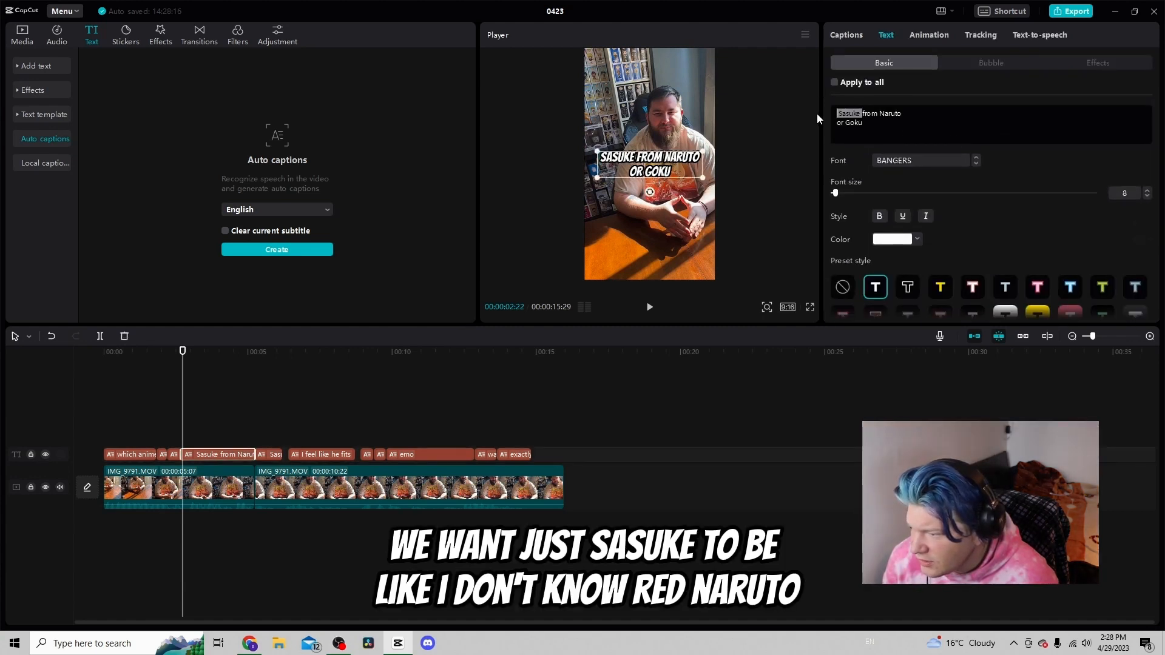
click(898, 240)
click(918, 390)
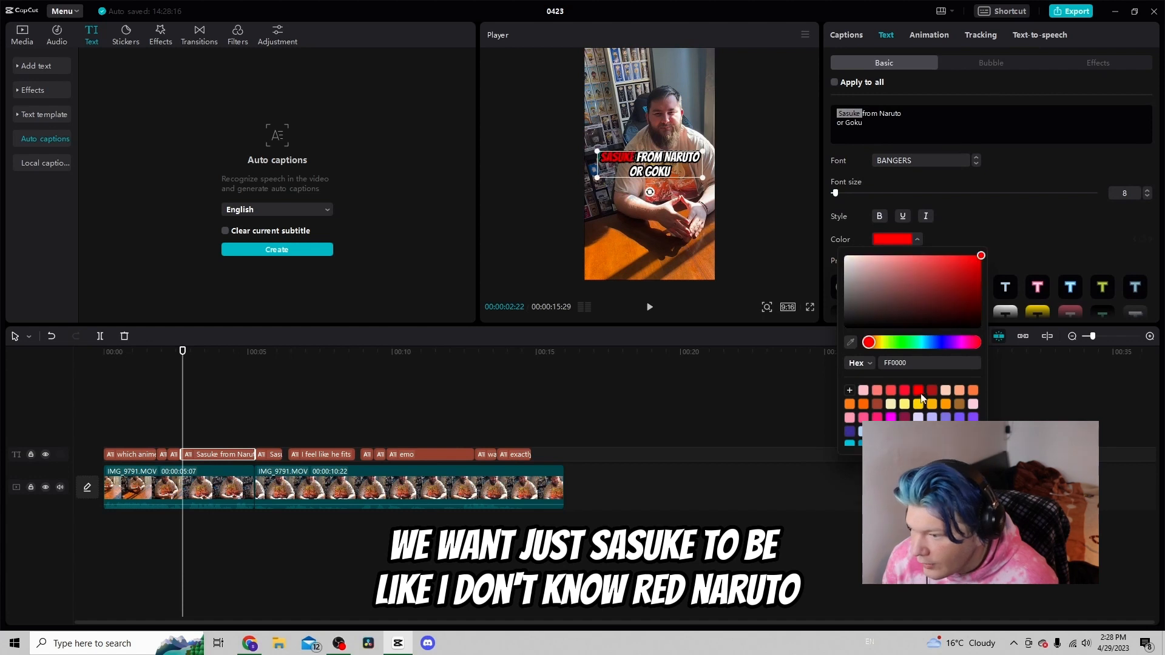
Color the word 'Naruto' orange in the same caption
click(875, 114)
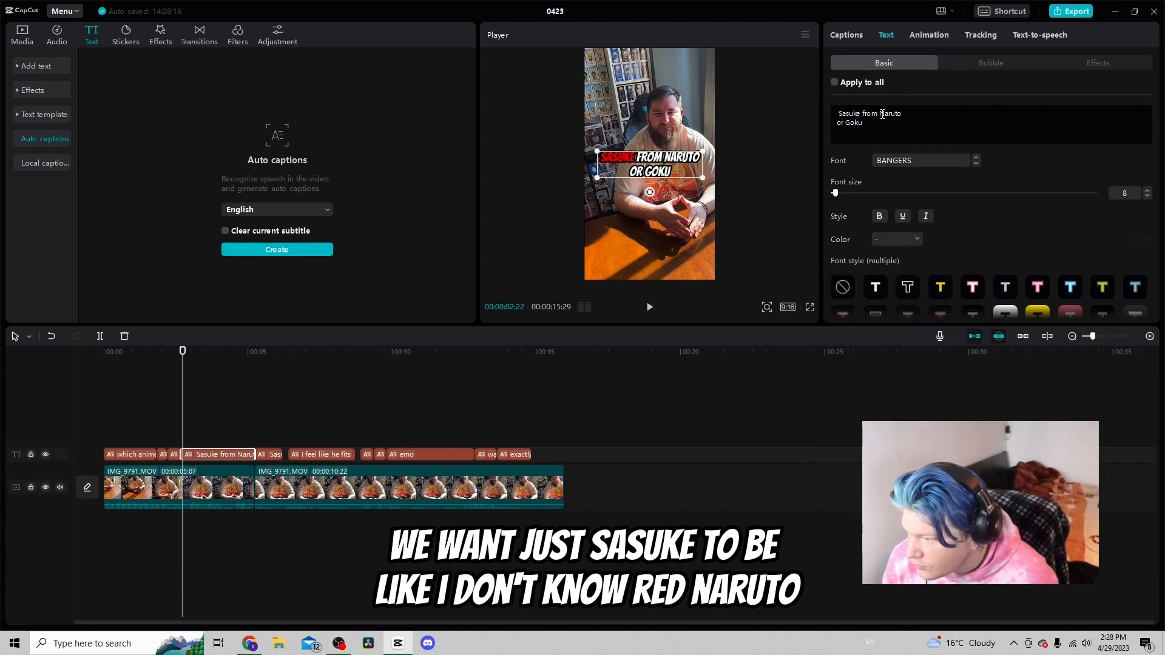
drag(879, 114, 903, 114)
click(892, 239)
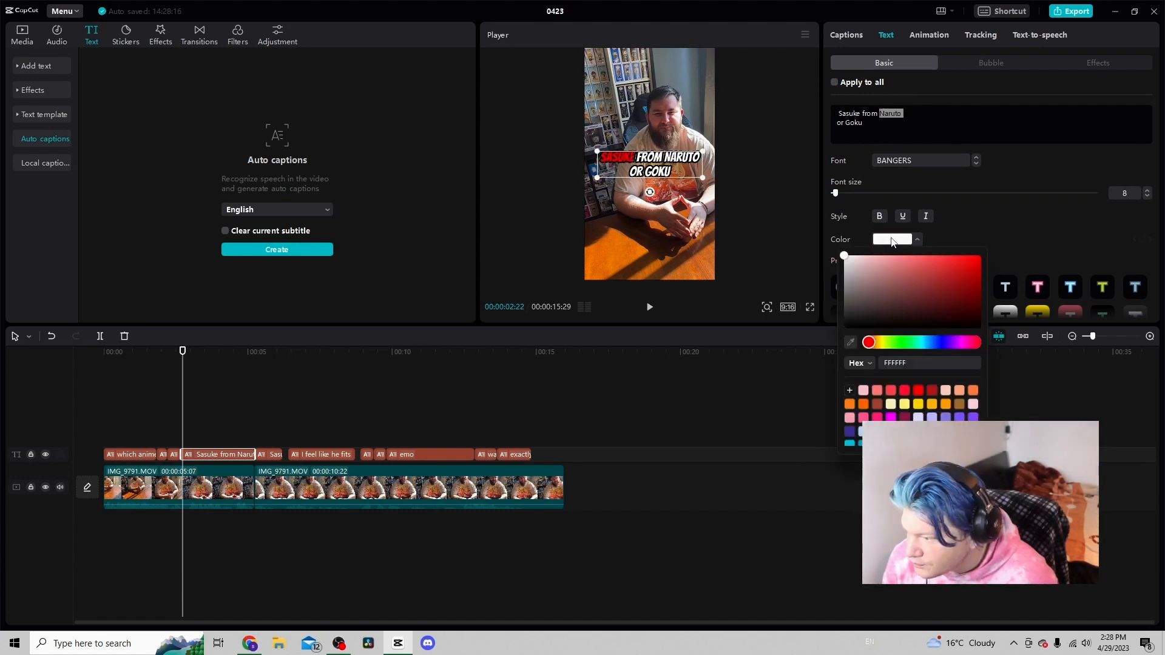
click(945, 405)
click(1001, 96)
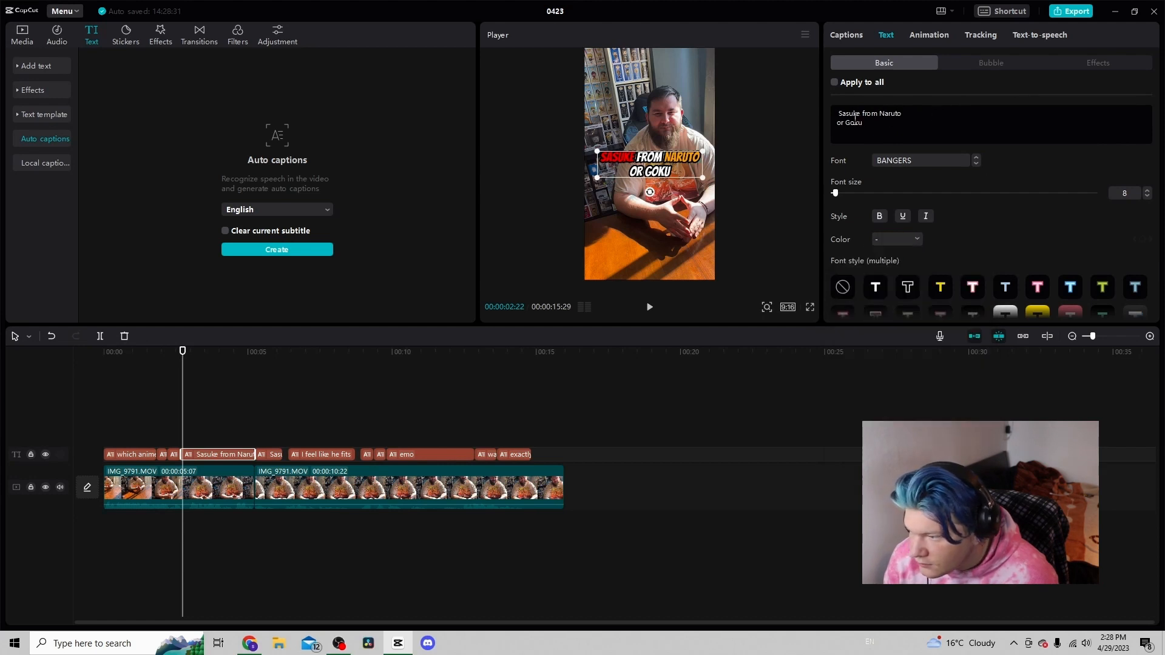
Apply the yellow preset style to the word 'Goku'
drag(844, 122, 885, 130)
click(940, 287)
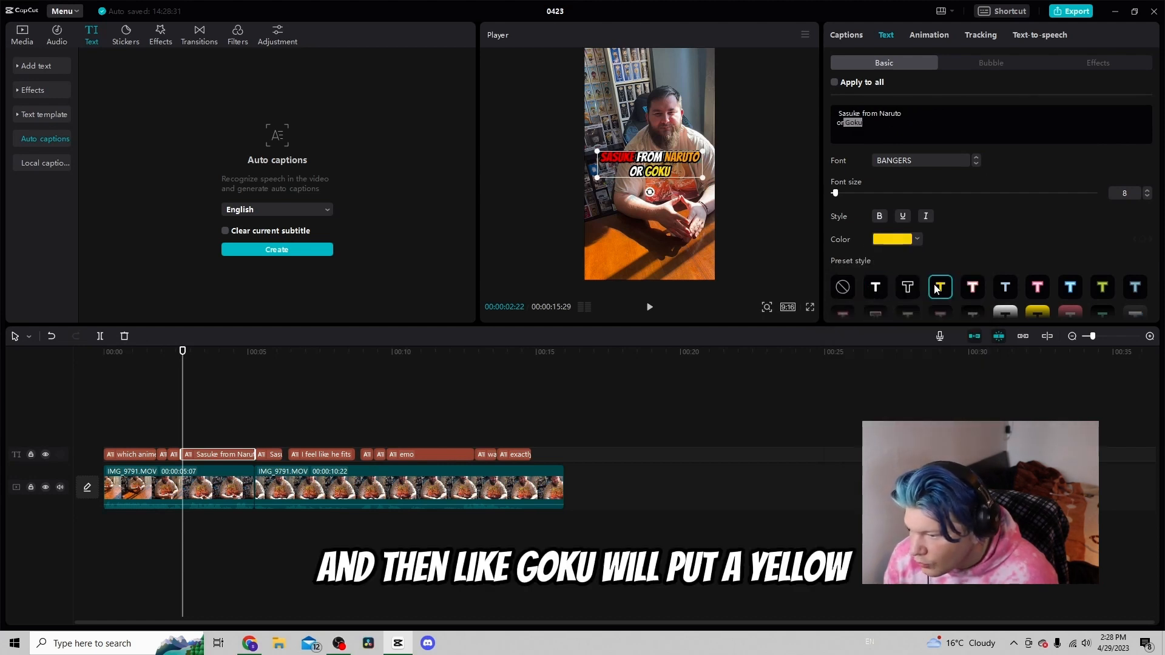
click(264, 408)
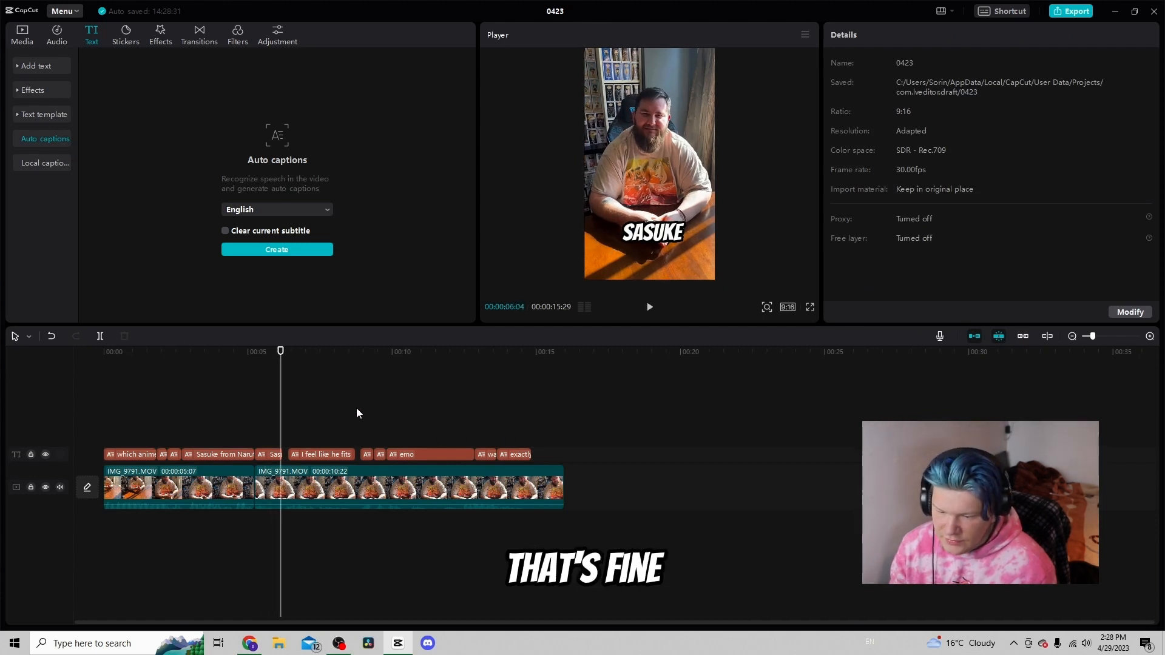
click(227, 430)
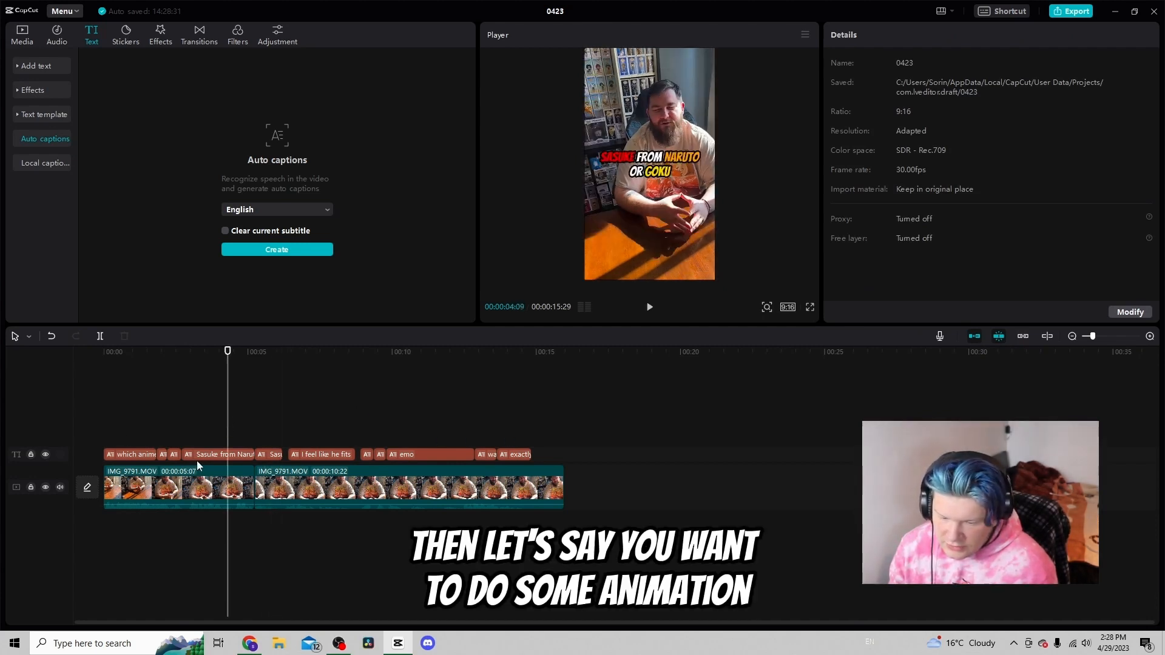
Add a Zoom In entrance animation of 0.2s to the 'Sasuke from Naruto or Goku' caption
click(197, 428)
click(235, 453)
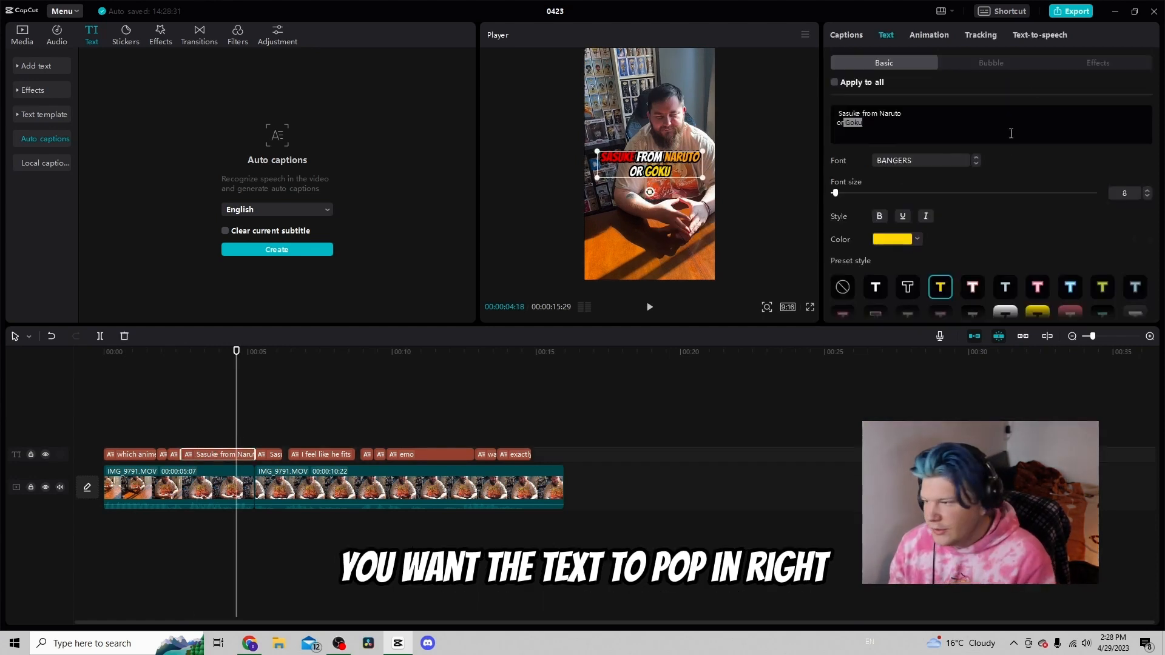
click(931, 33)
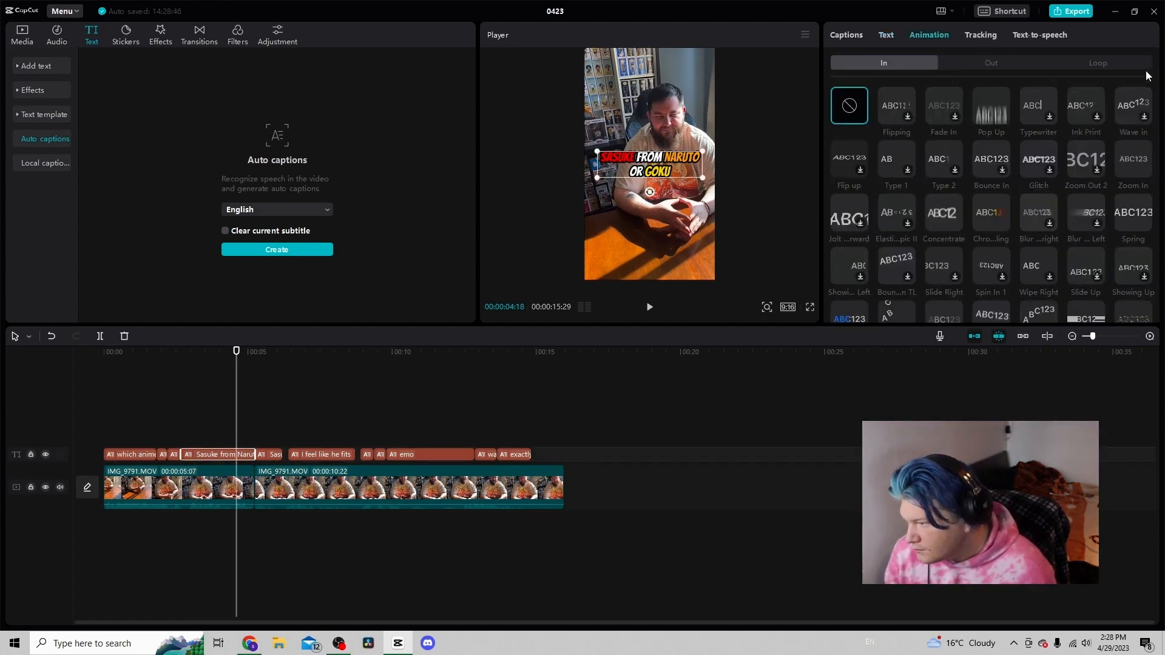
click(1141, 164)
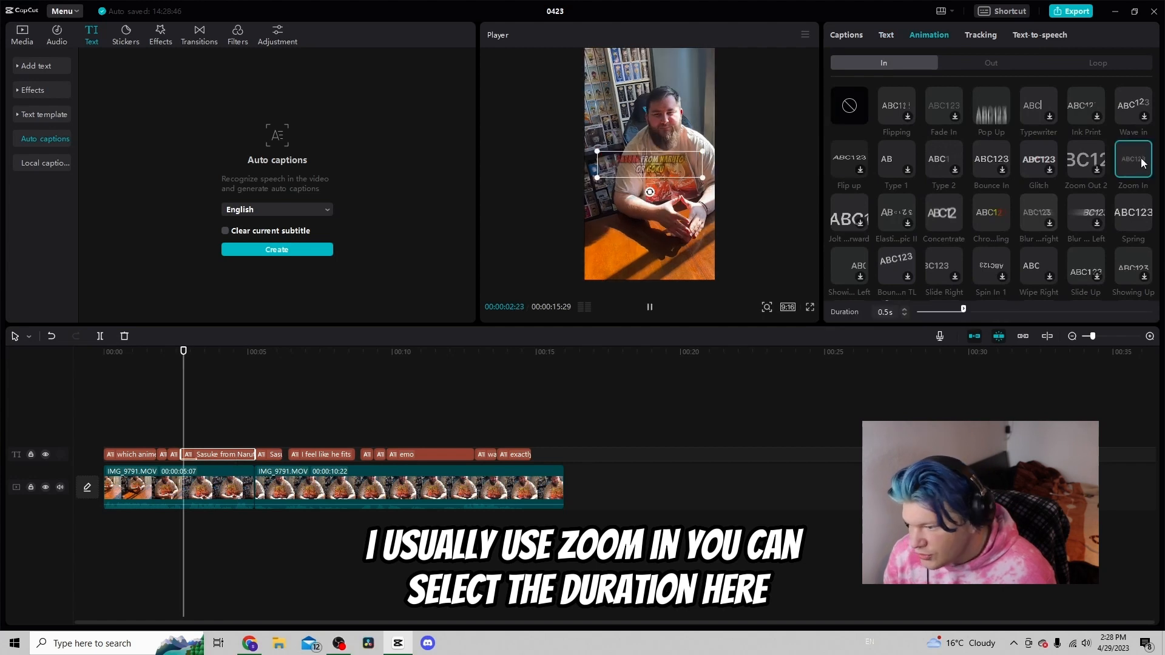
click(904, 314)
click(904, 315)
click(903, 314)
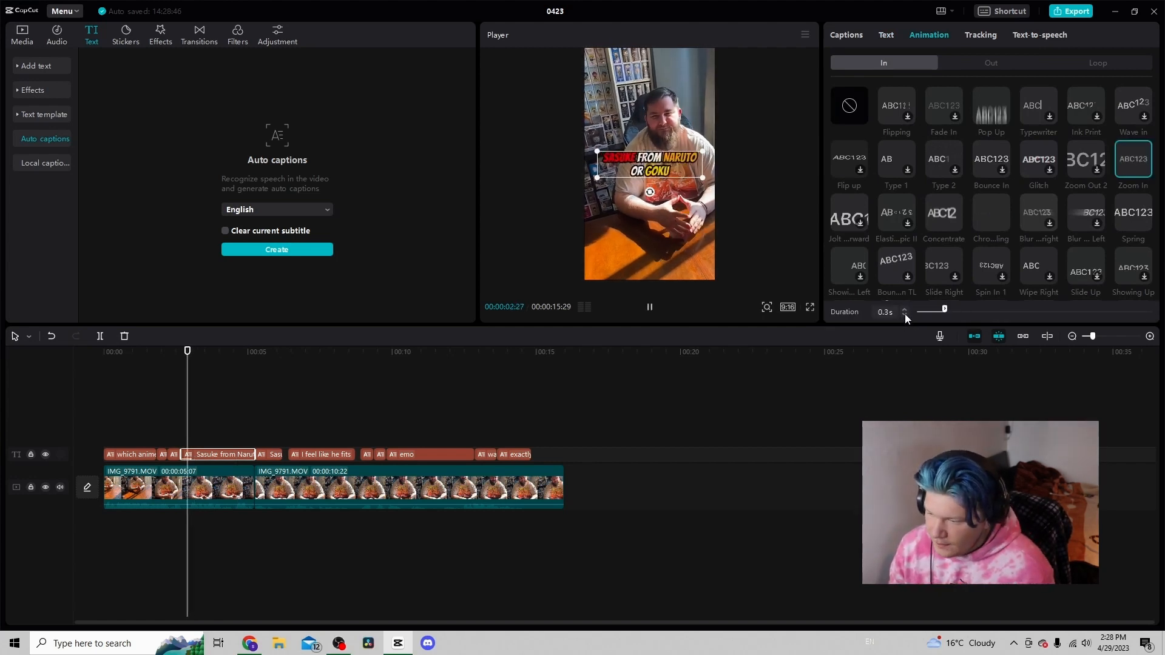
Play back the caption to preview its Zoom In animation
click(169, 420)
key(space)
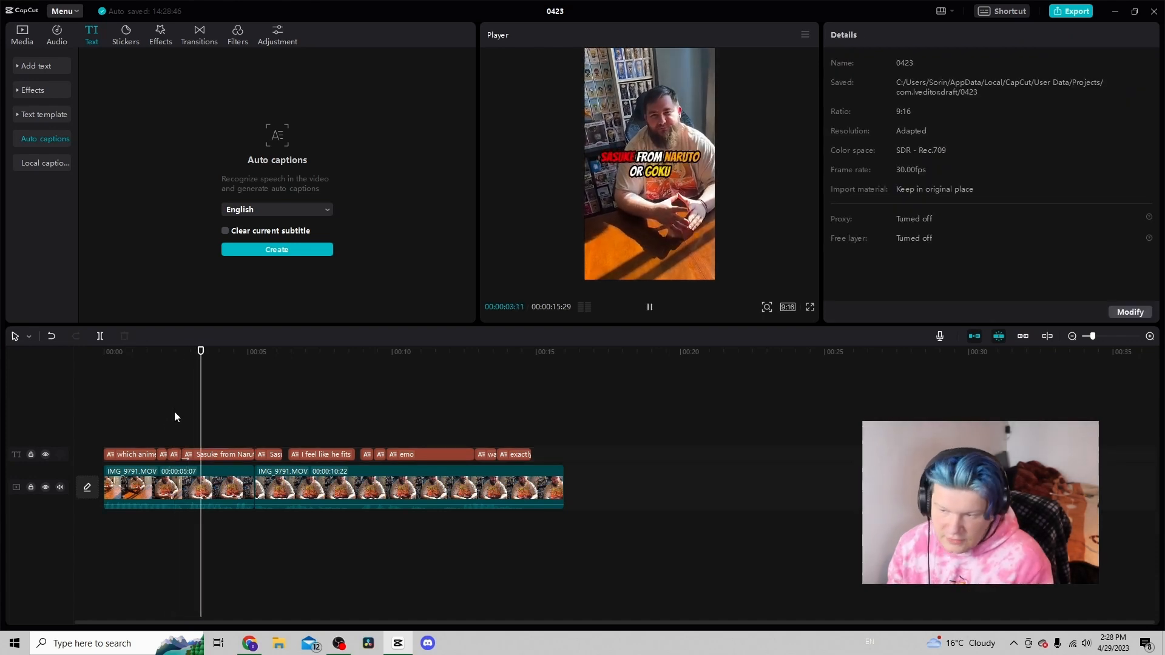
key(space)
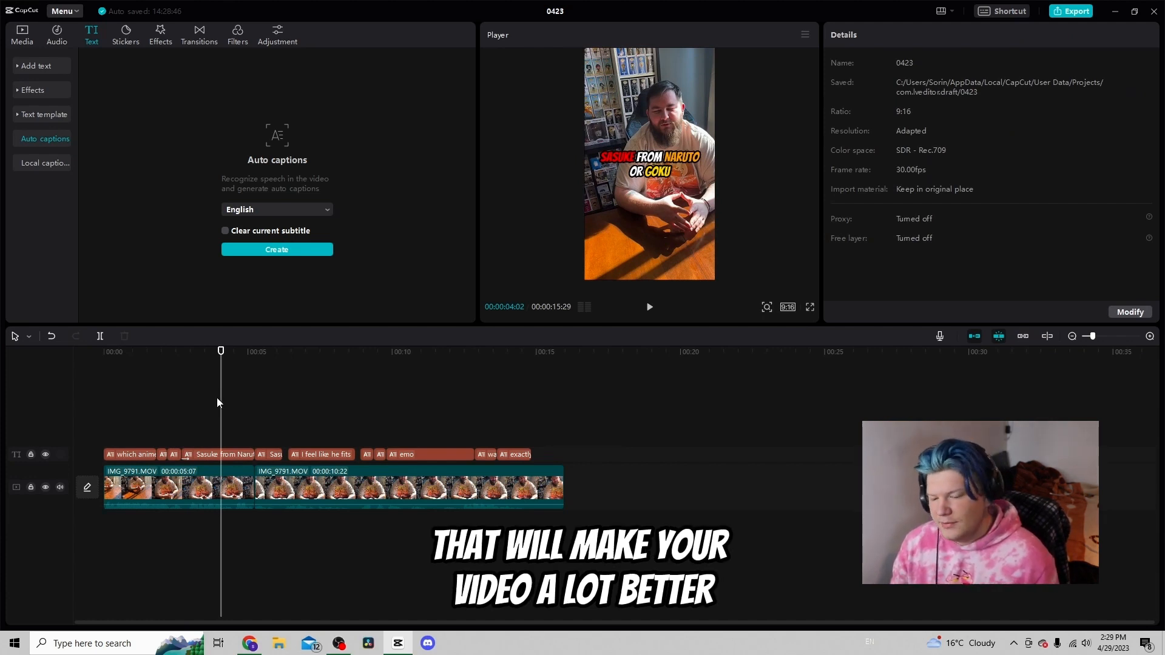
Apply motion tracking to the 'Sasuke from Naruto or Goku' caption, placing the tracking box on the man's face, and play it back
click(196, 351)
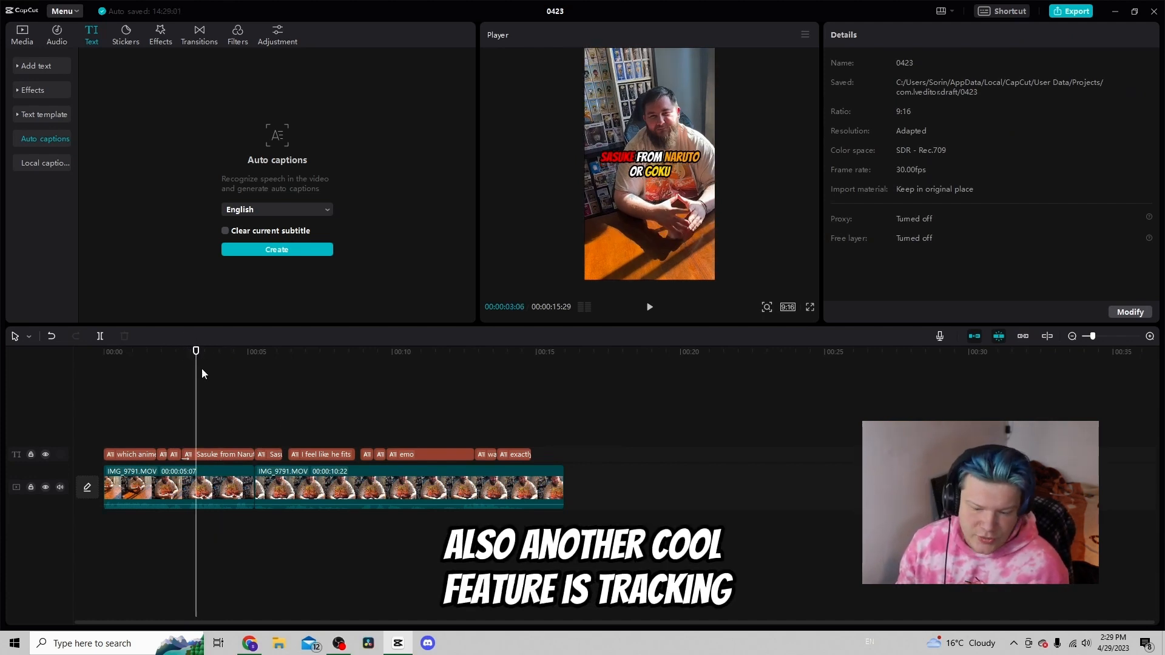
click(217, 456)
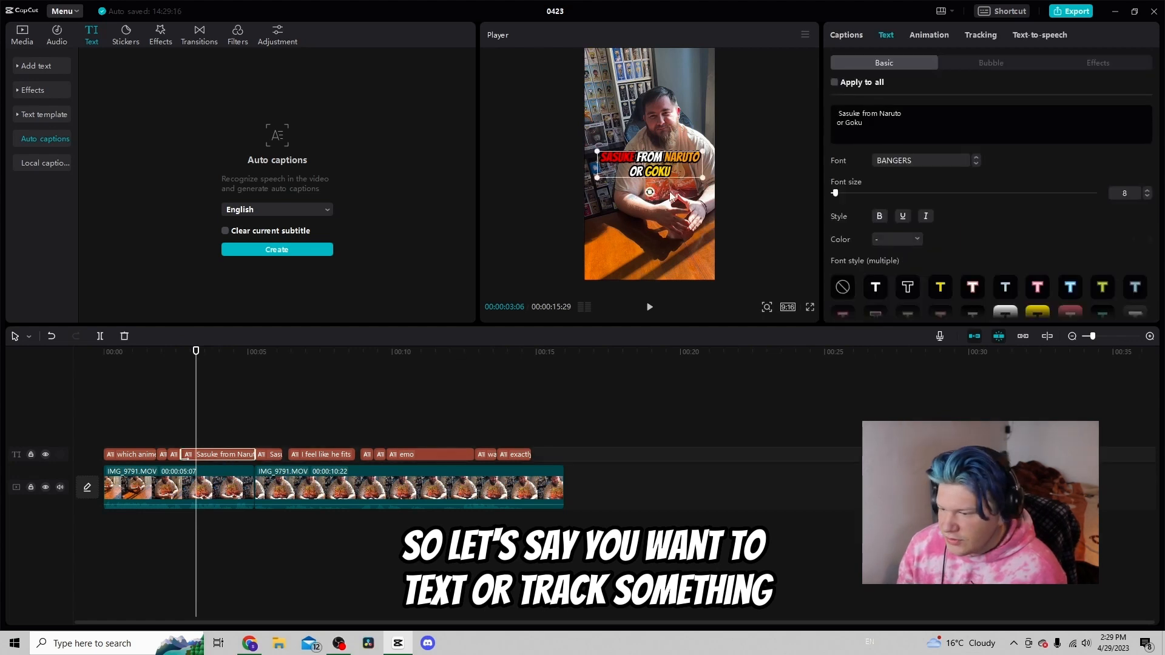
click(980, 35)
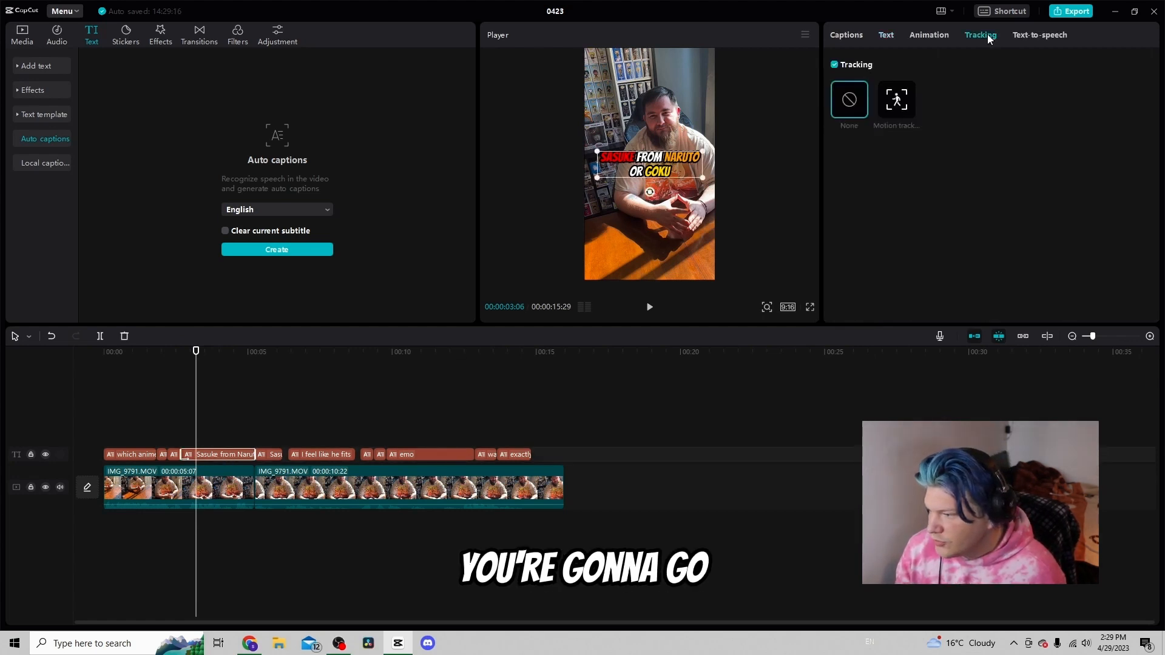
click(897, 99)
drag(651, 163, 655, 119)
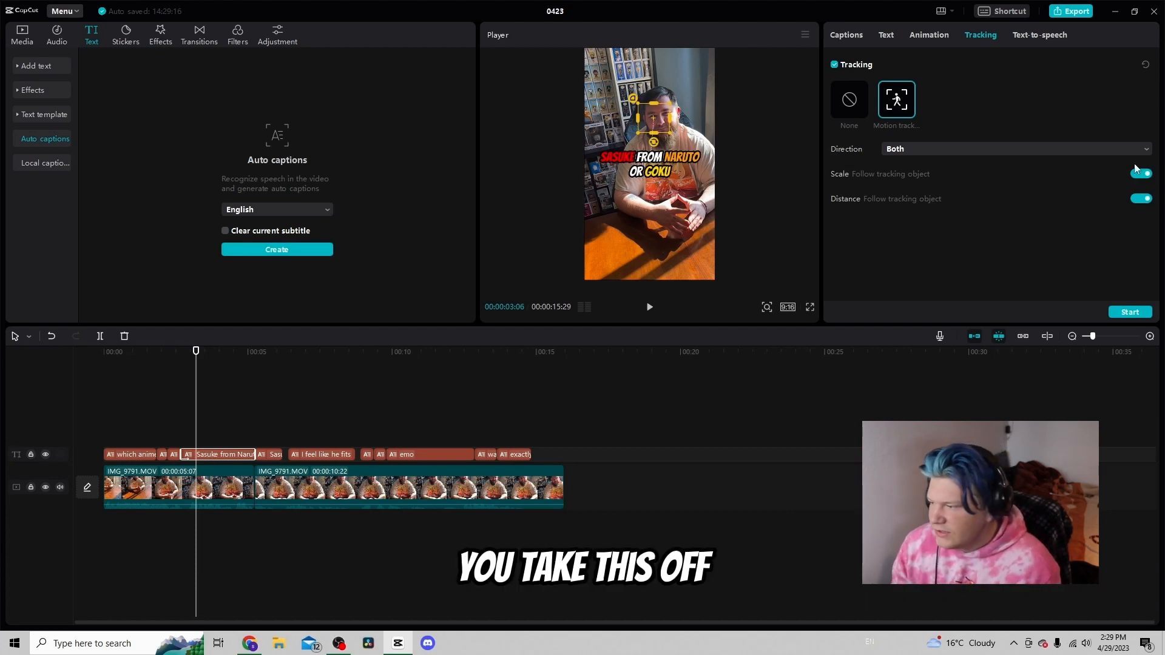
click(1140, 312)
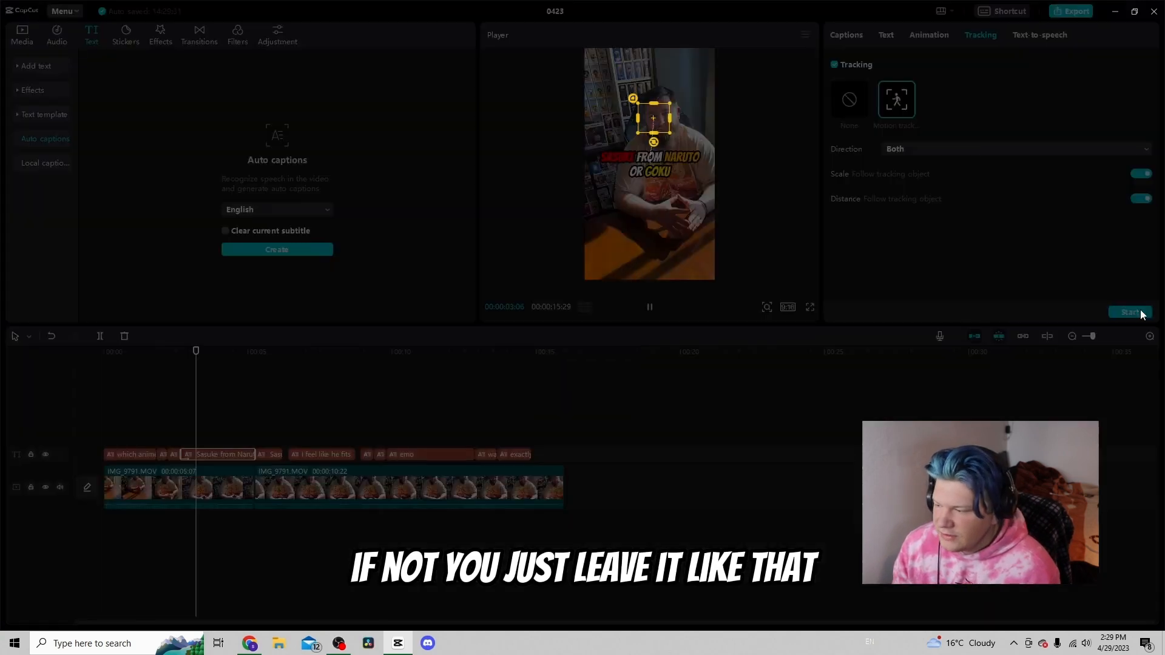
click(177, 425)
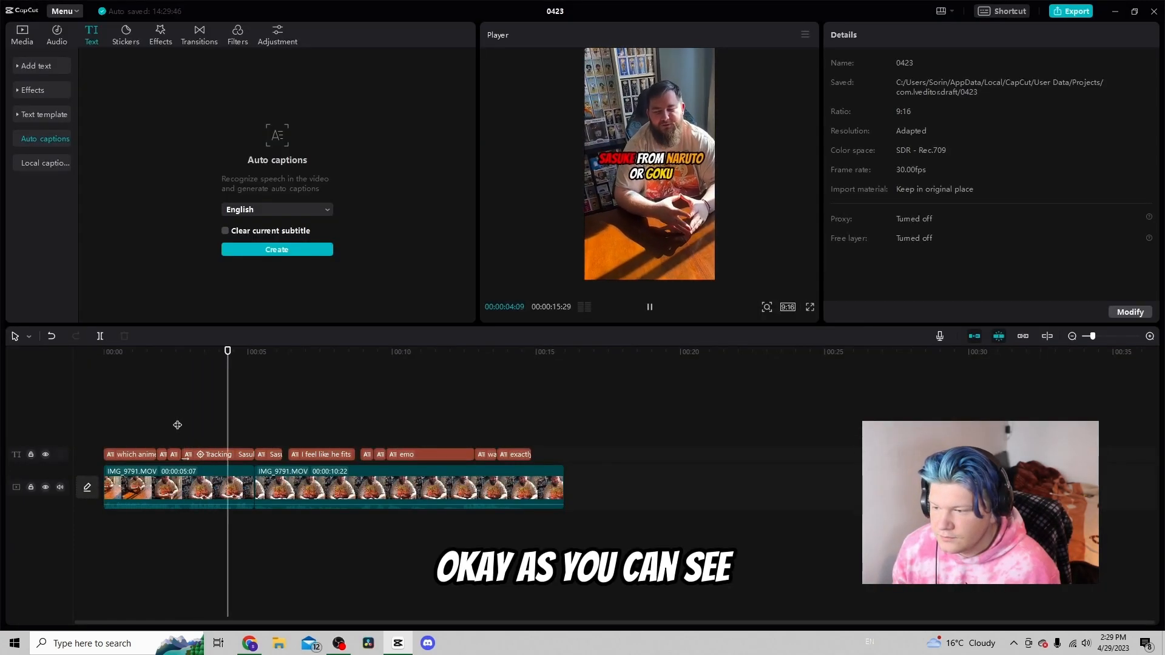
key(space)
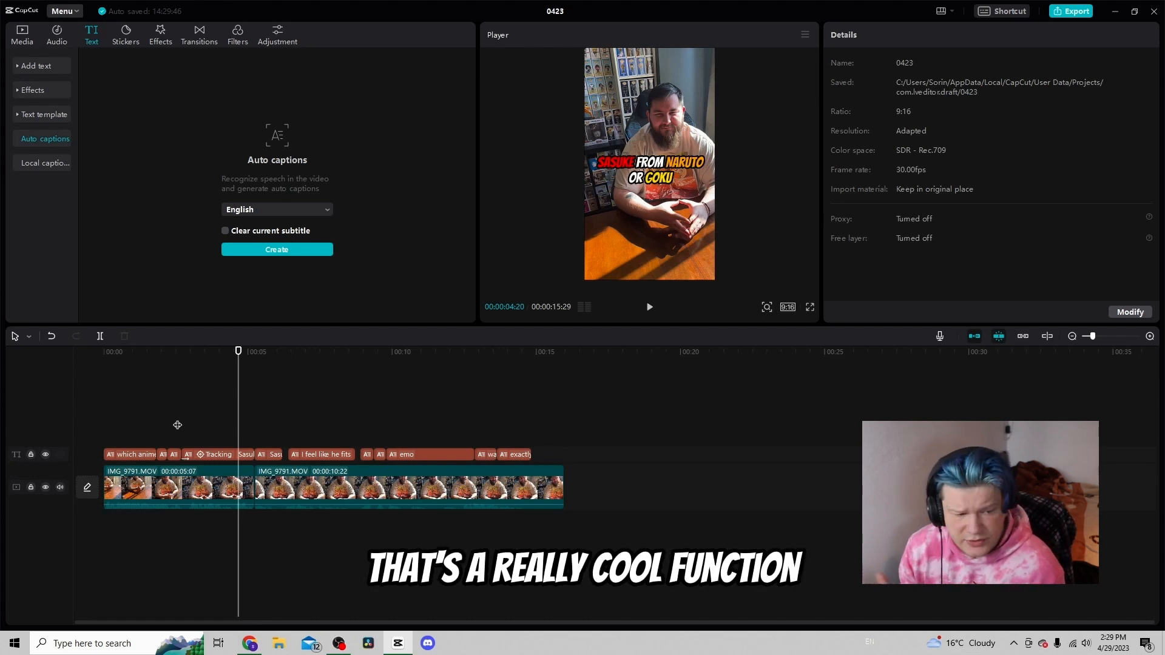
Apply a red outlined text effect to the 'I feel like he fits more of my vibe' caption
click(303, 455)
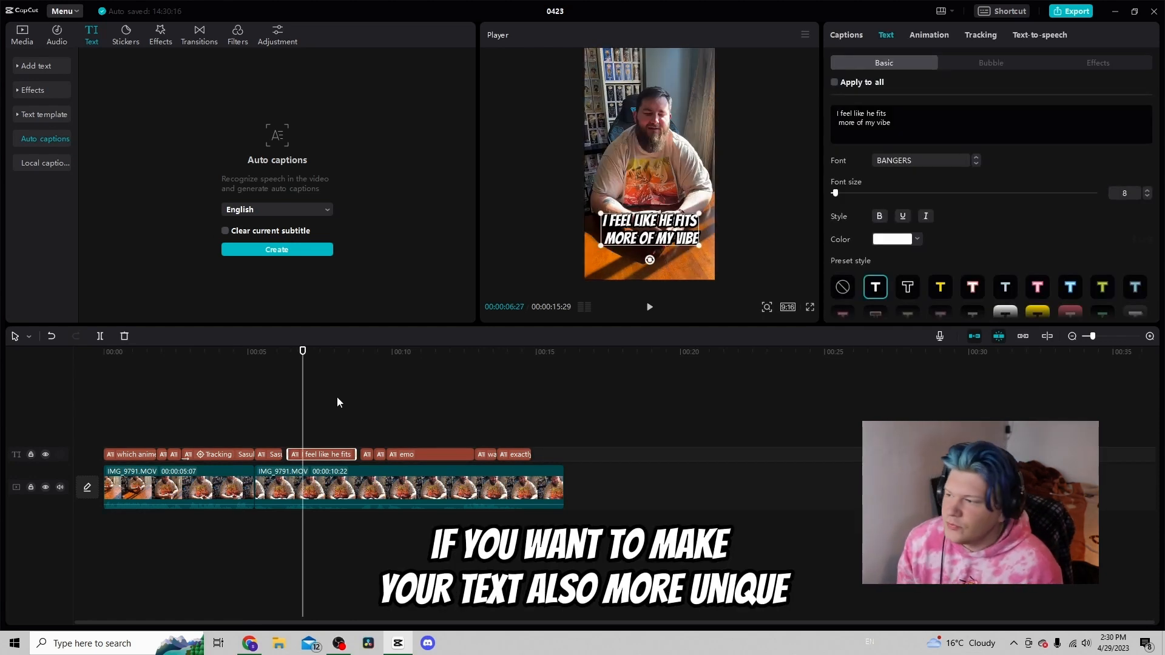
click(1090, 68)
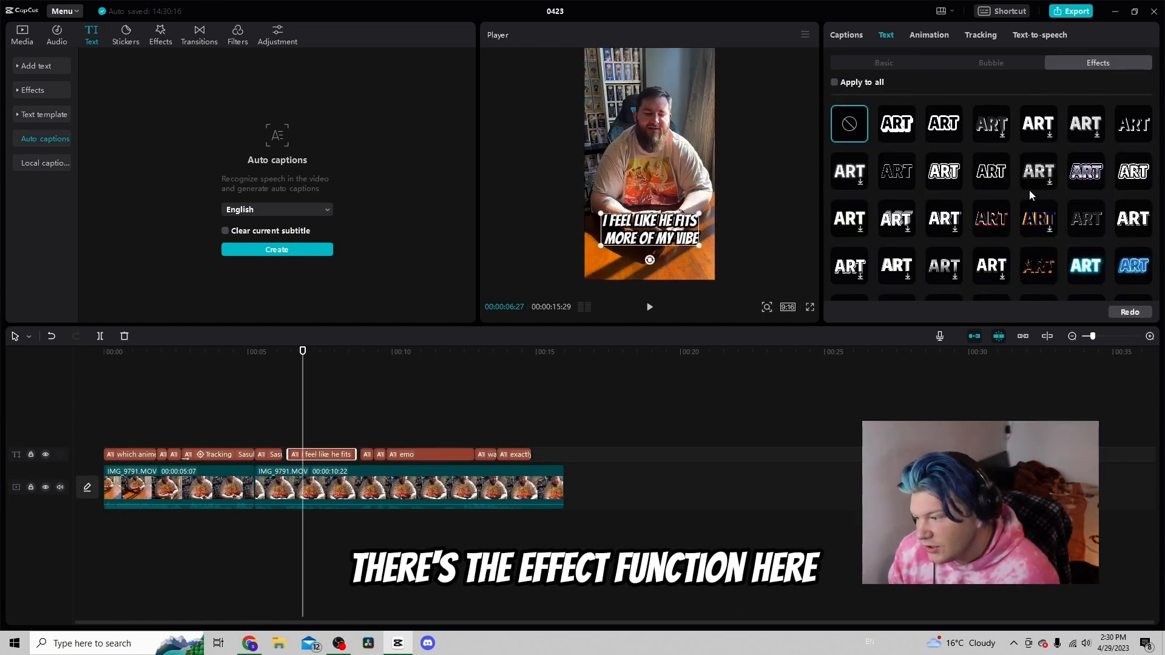
scroll(1031, 182, down, 5)
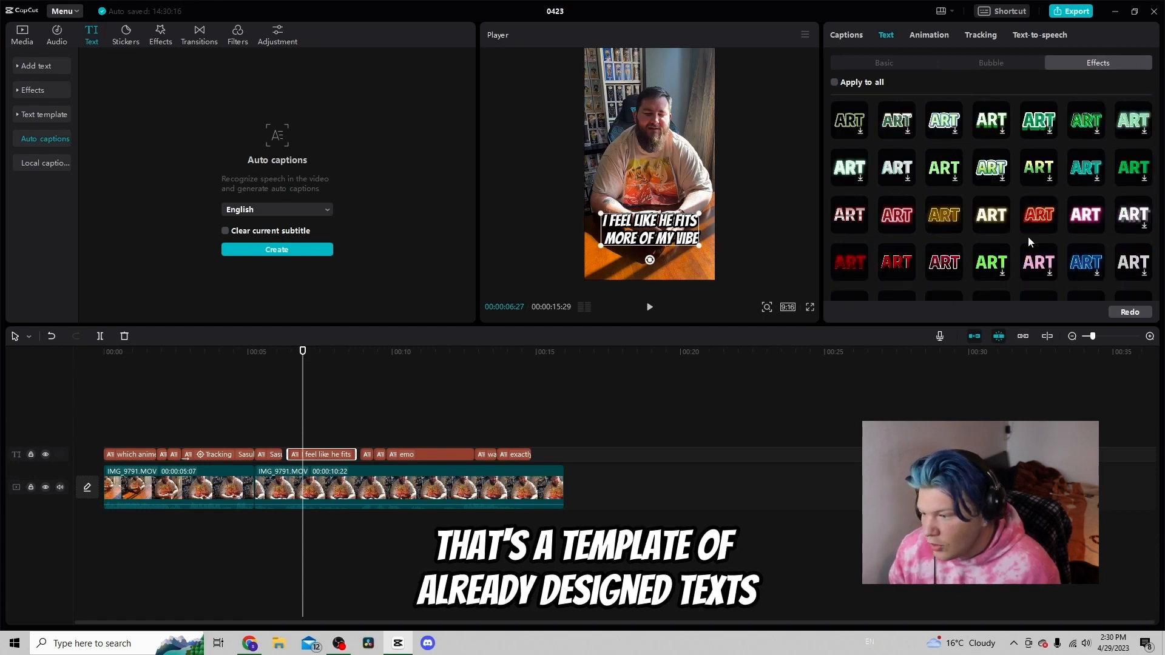
click(852, 252)
scroll(879, 255, down, 3)
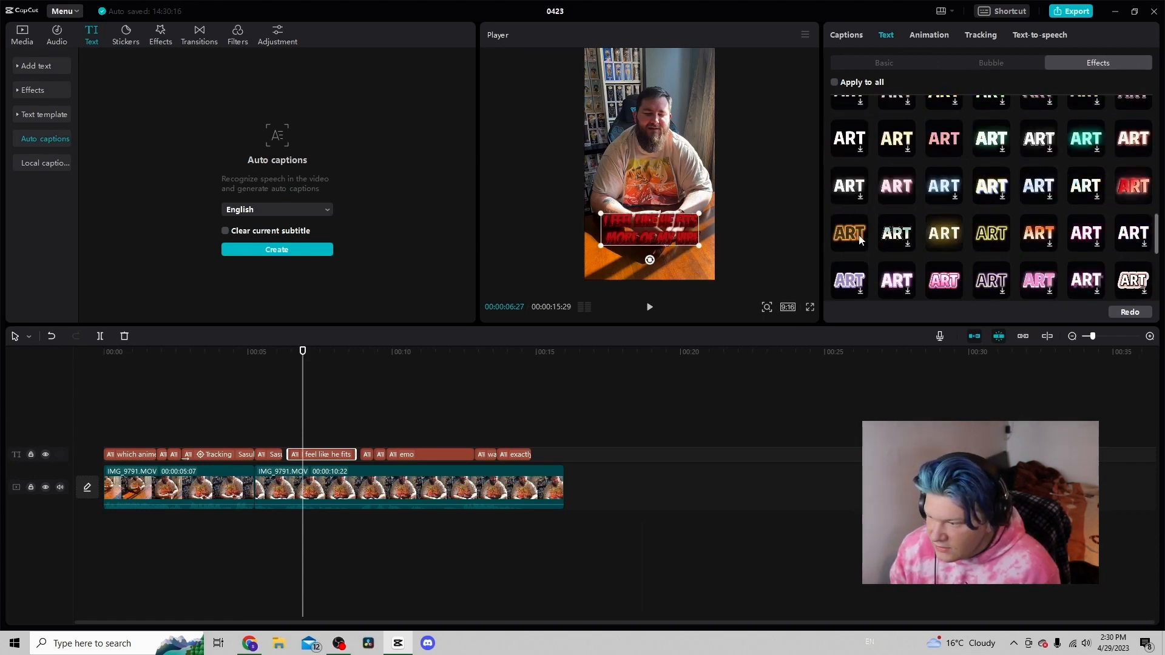
scroll(935, 271, down, 3)
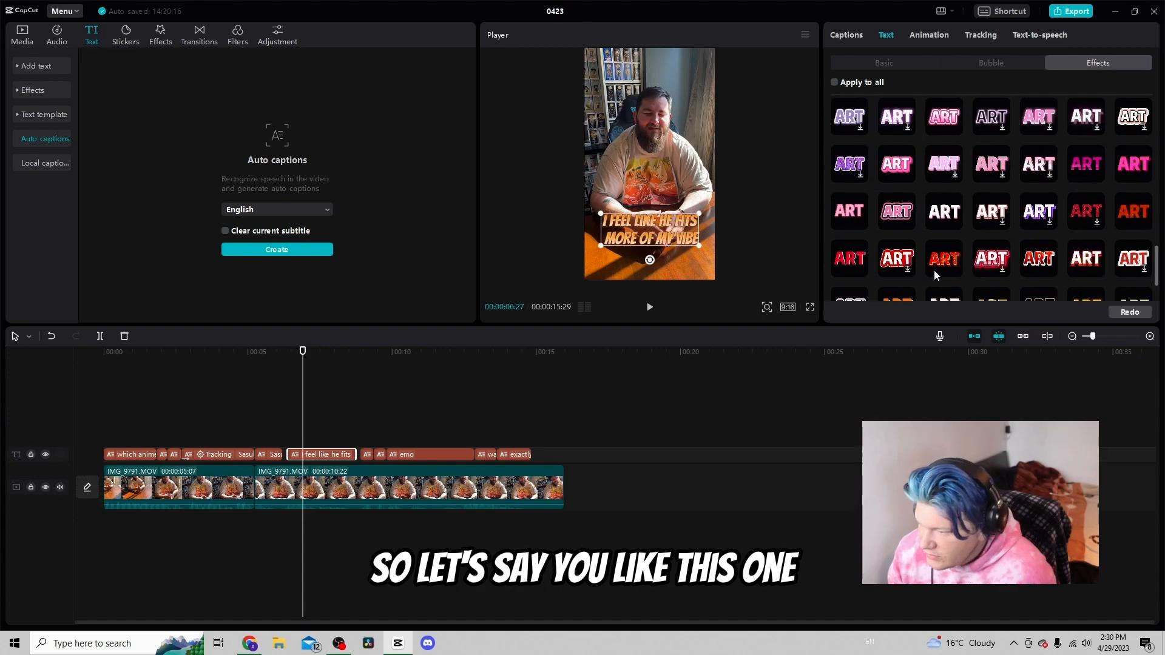
scroll(947, 267, down, 2)
Set the same caption's text color to green
click(883, 63)
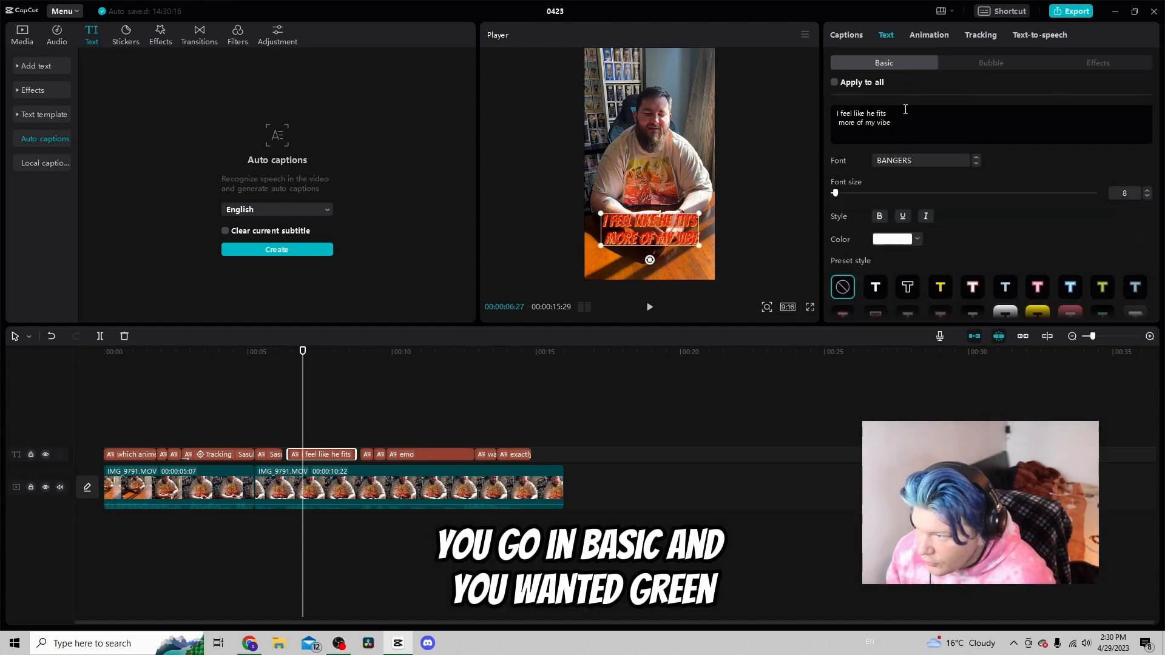
click(906, 243)
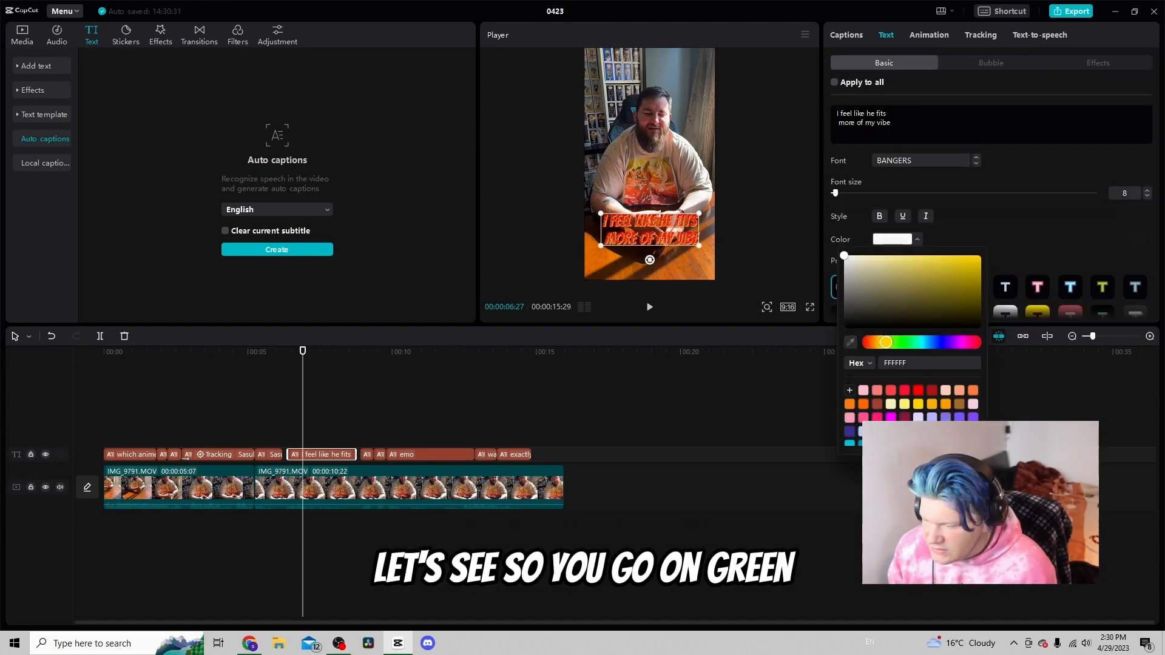
click(918, 443)
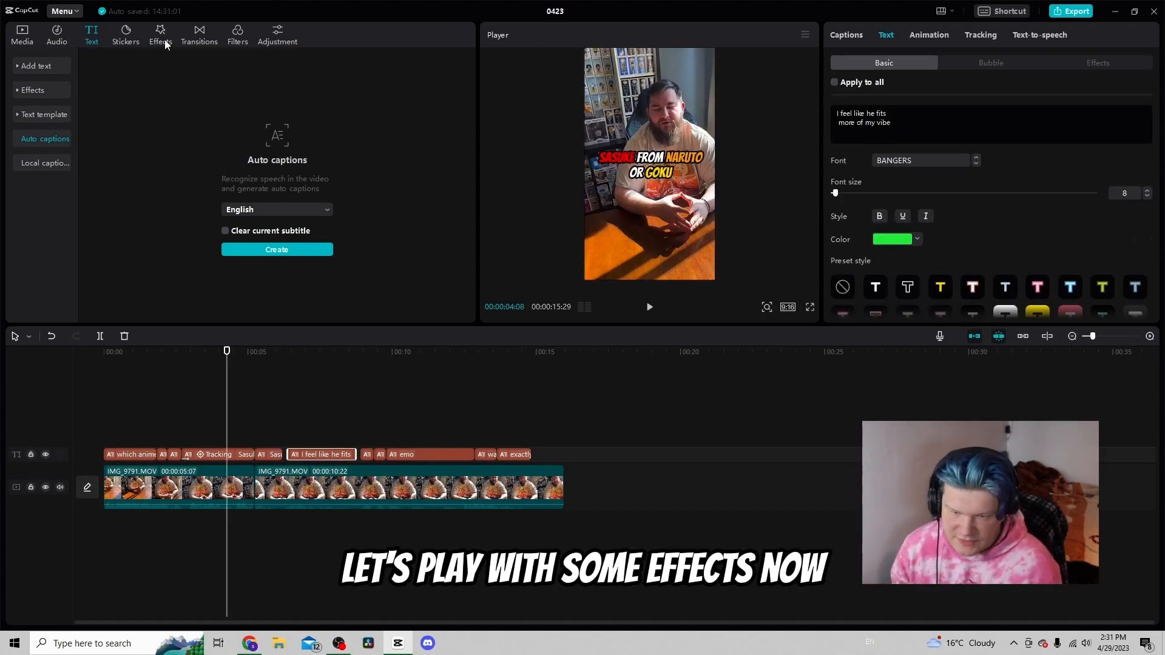
Add a Zoom Lens effect starting at the second clip, with range 9 and speed 10
click(163, 38)
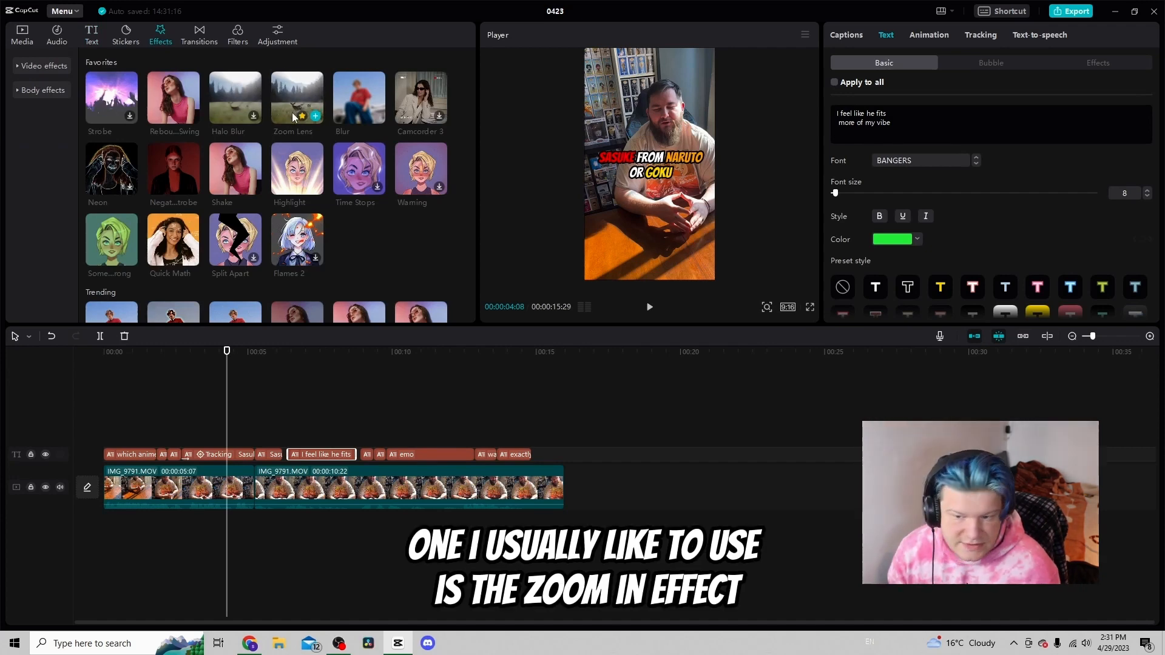
click(202, 495)
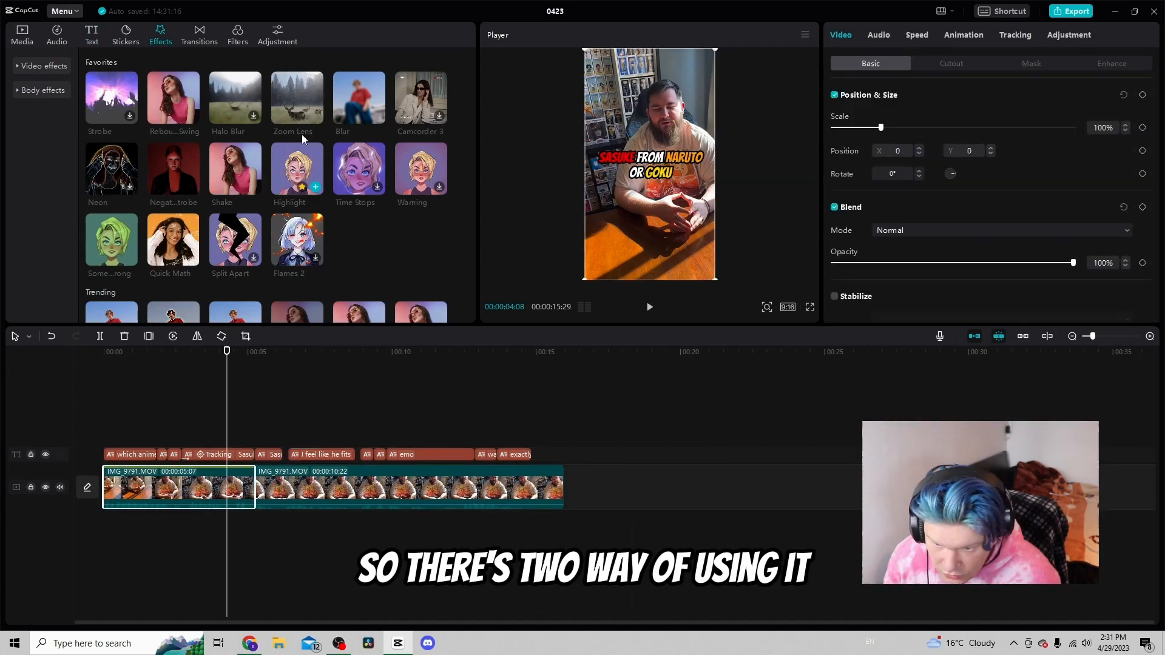
click(317, 119)
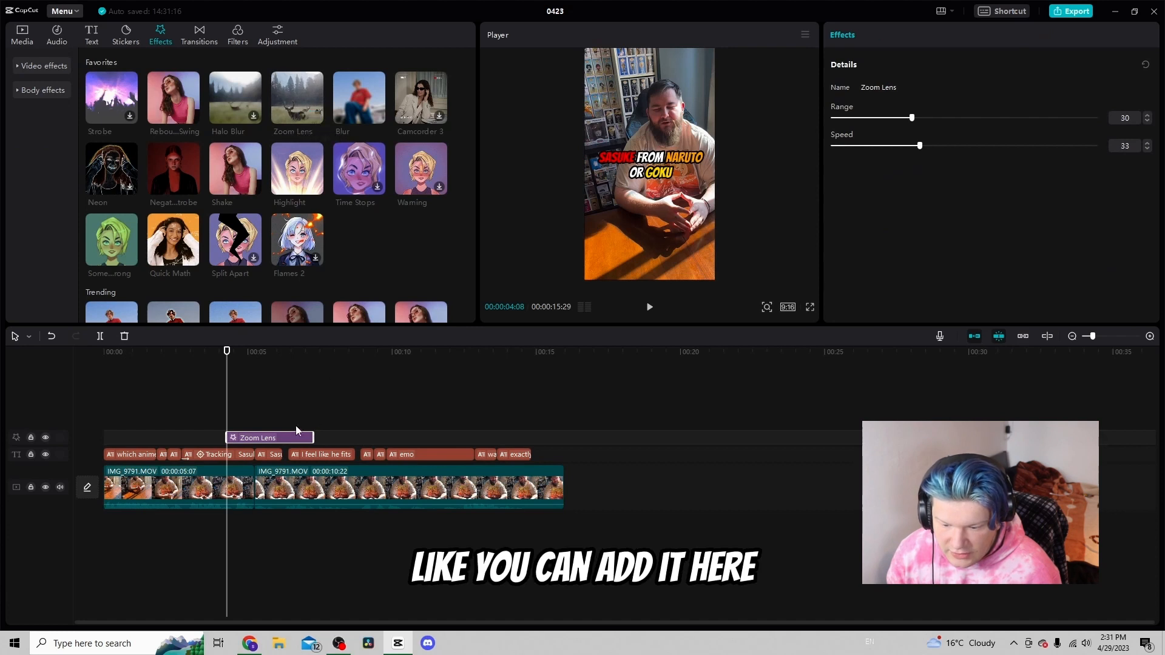
drag(277, 438, 307, 438)
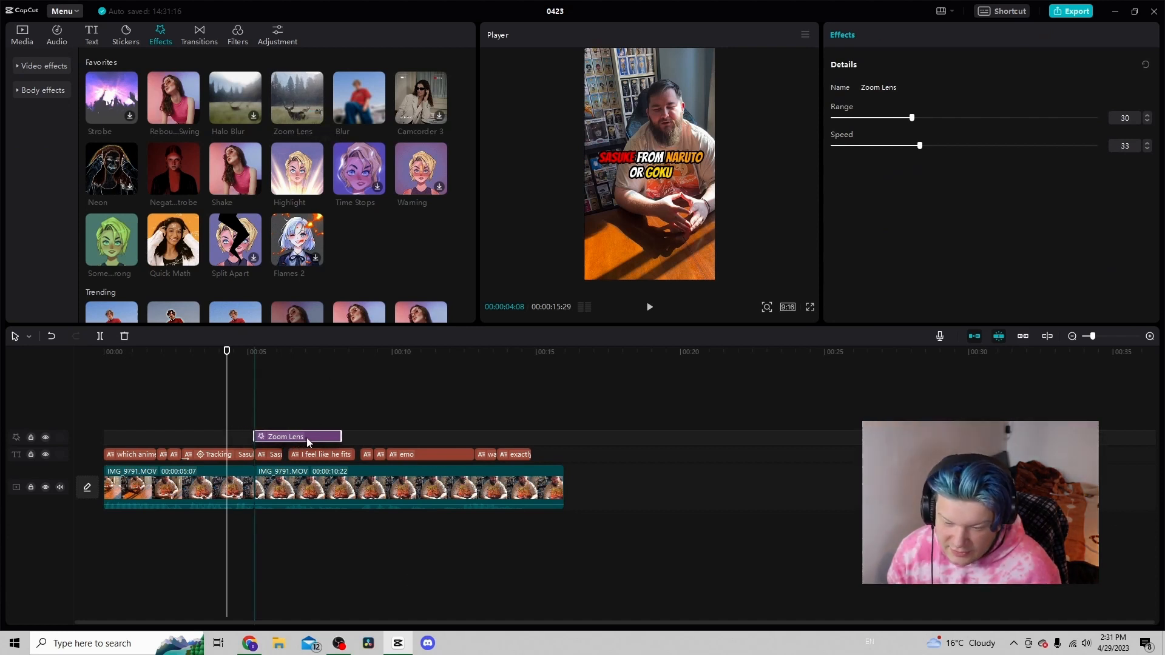
click(250, 413)
click(285, 439)
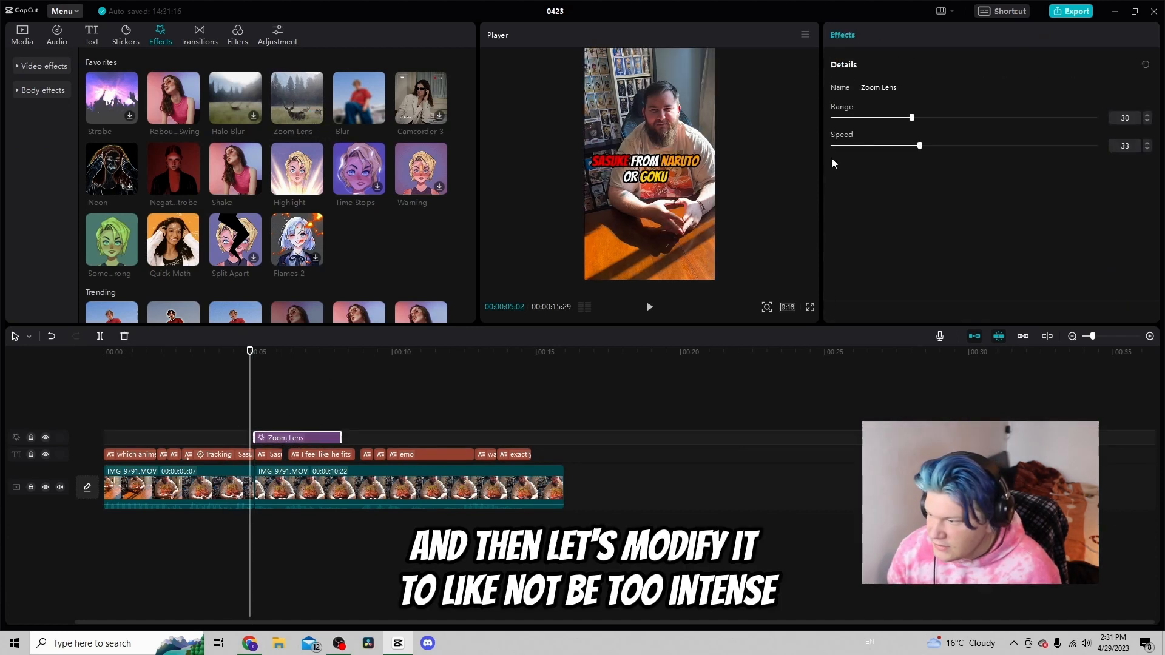
drag(863, 118, 857, 118)
click(857, 146)
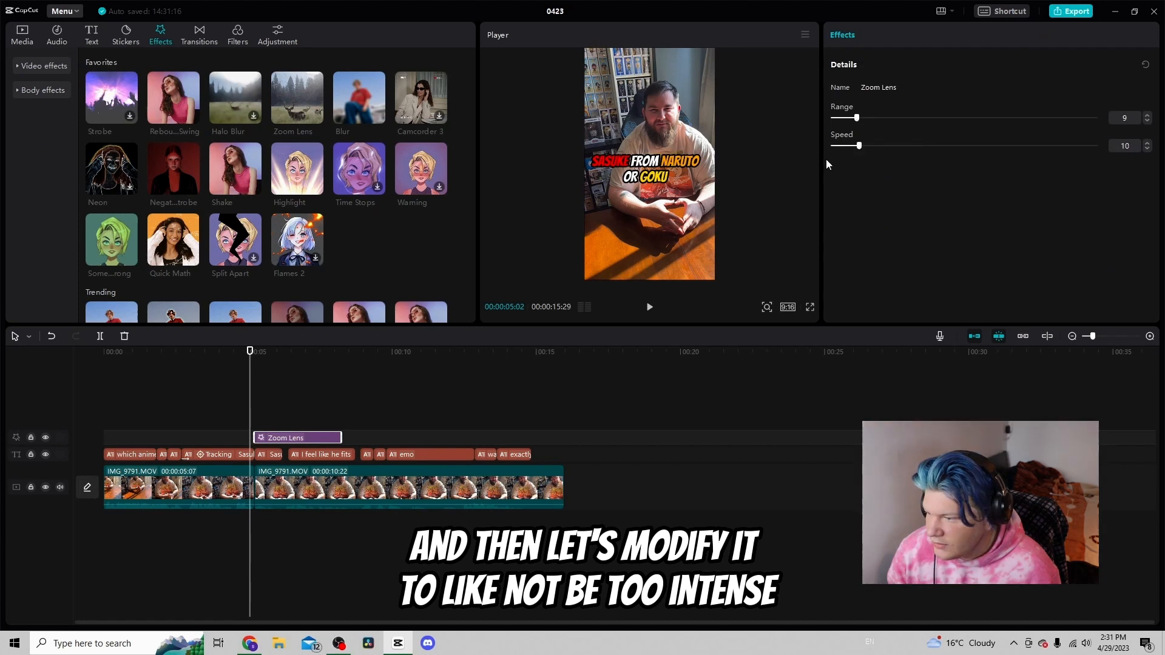
Preview the zoom, then delete the Zoom Lens effect
key(space)
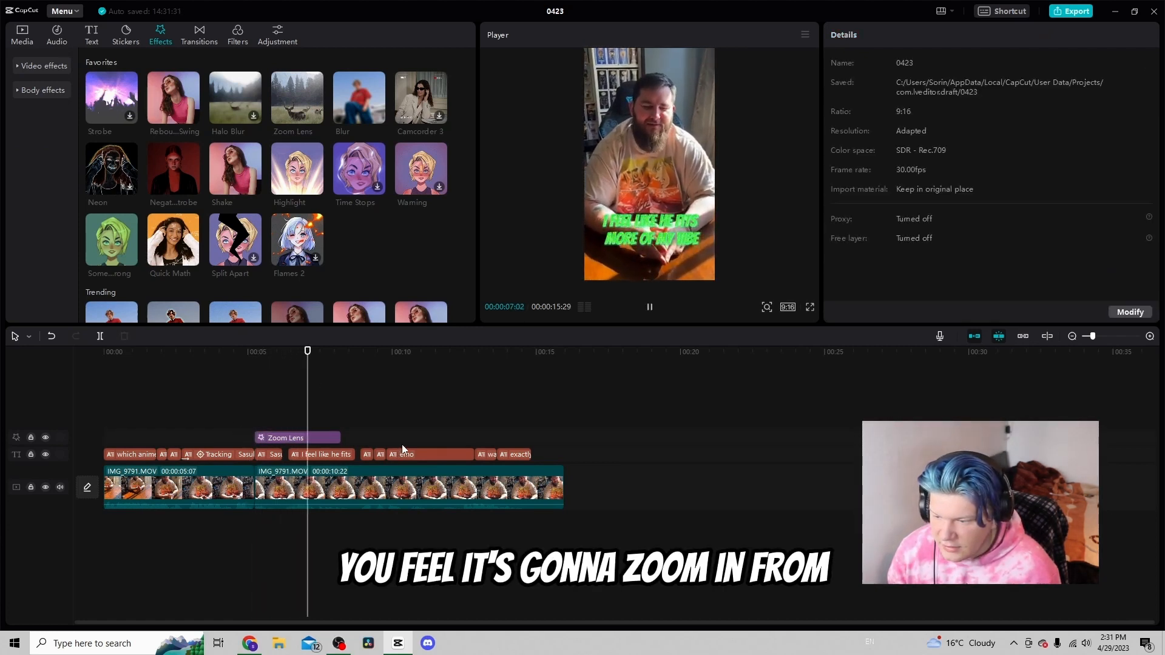
key(space)
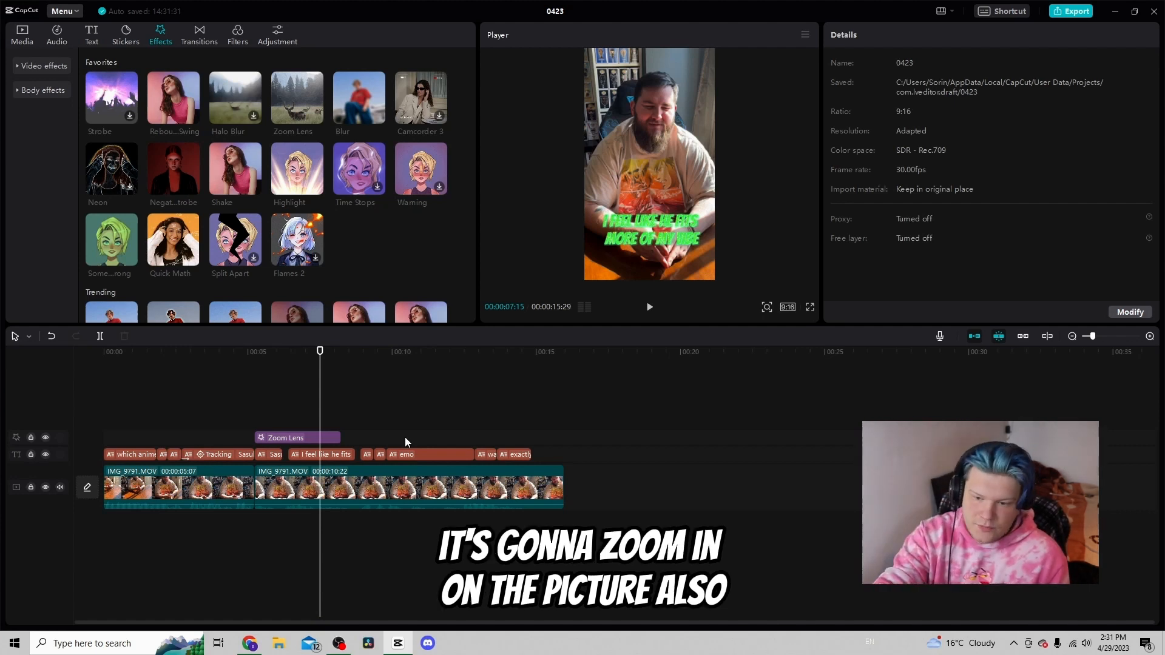
click(309, 439)
key(Delete)
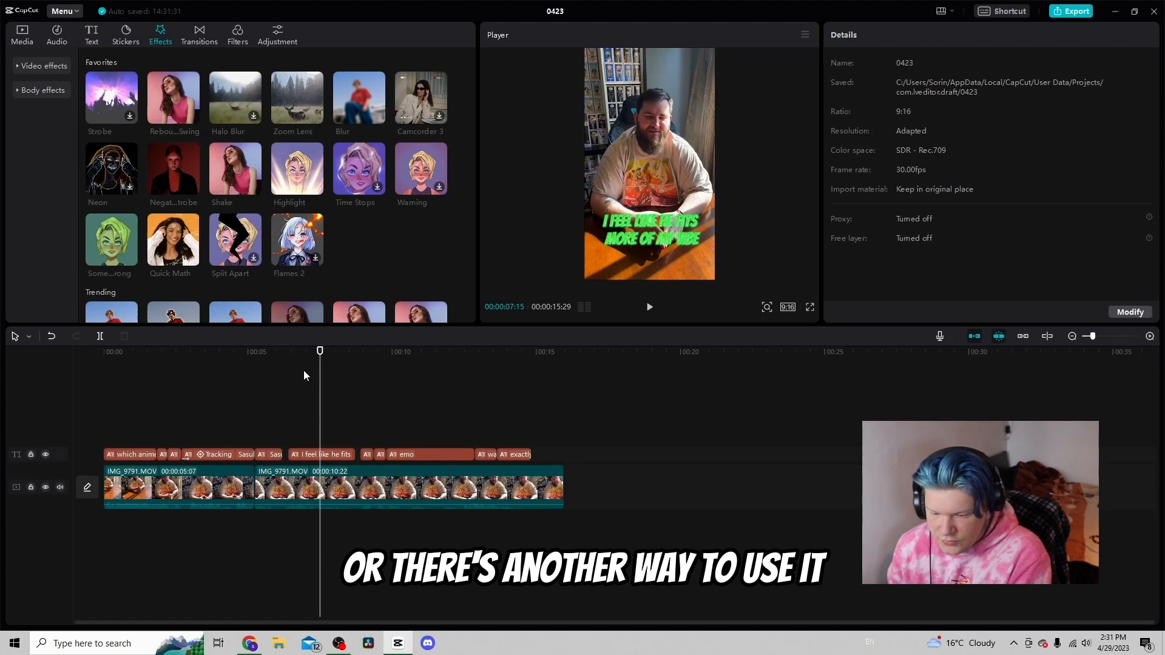
Apply the Zoom Lens effect directly to the second video clip and play it back
click(297, 489)
drag(298, 97, 296, 483)
click(253, 423)
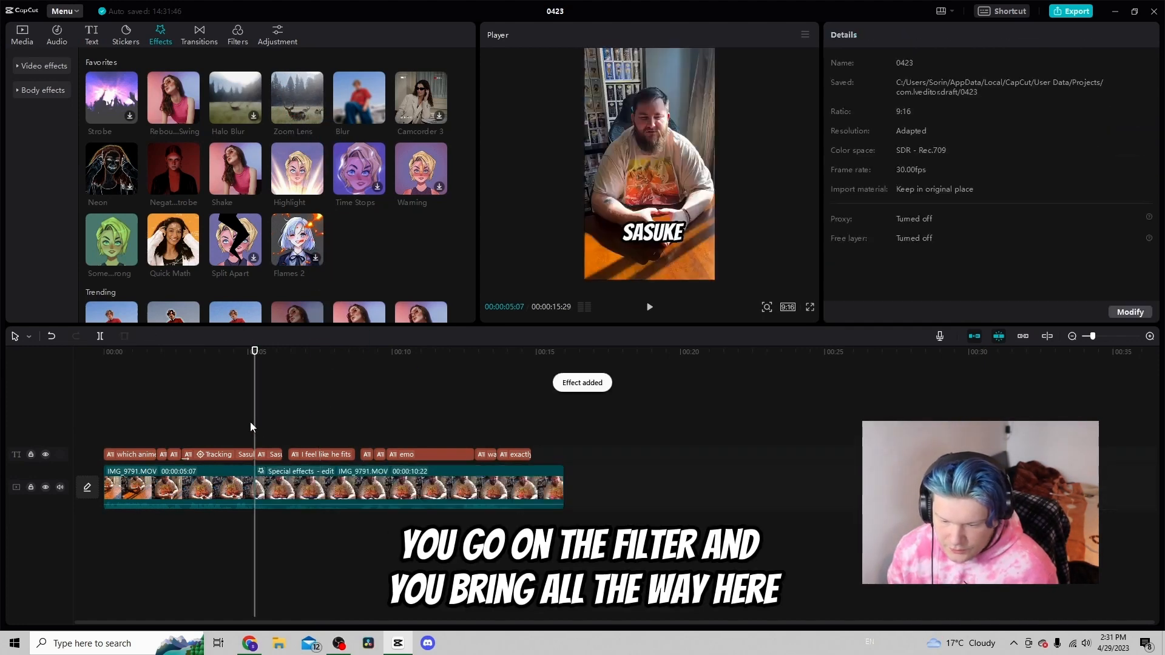
key(space)
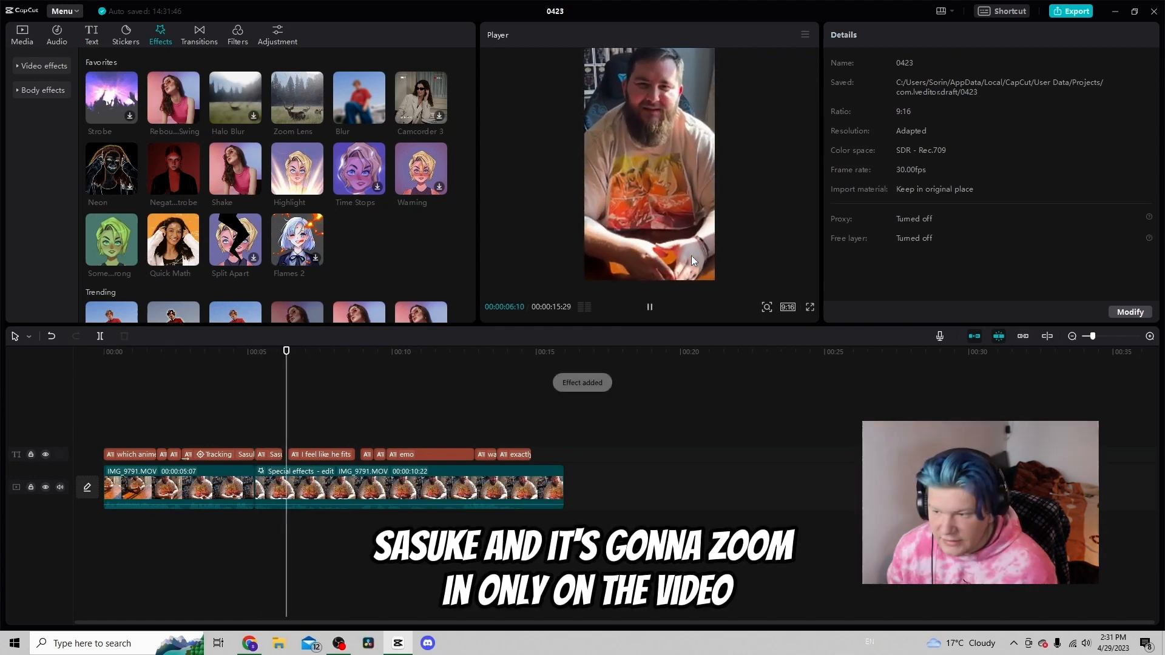
key(space)
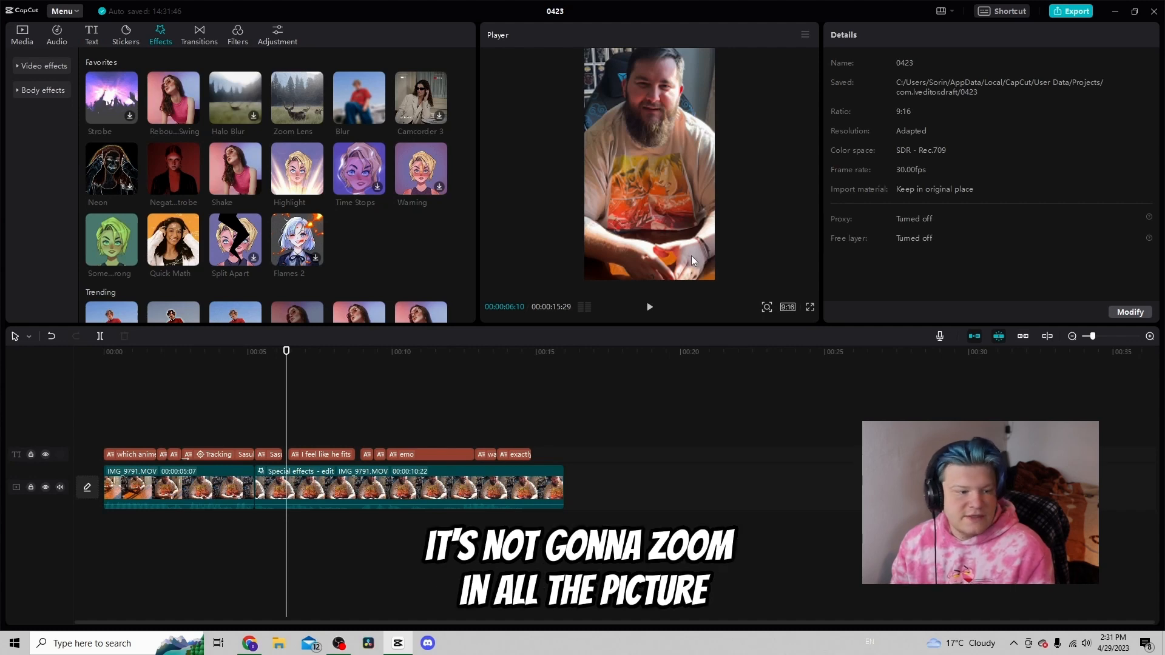
Add the Quick Math effect to the second video clip and preview it
drag(173, 240, 371, 488)
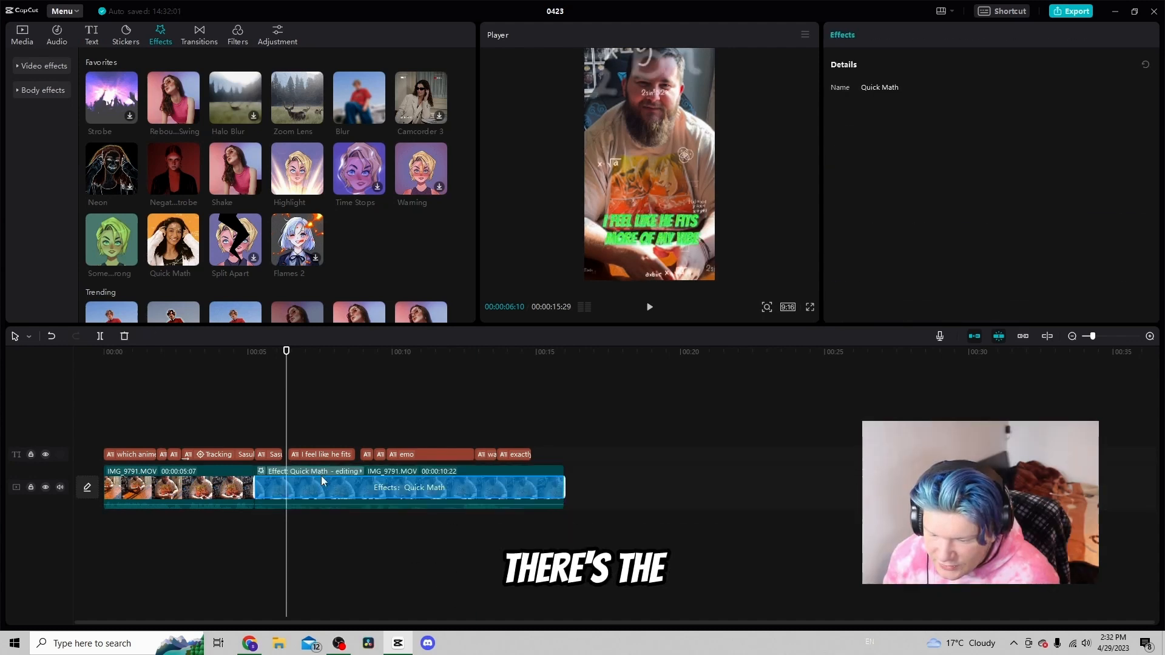
click(260, 420)
key(space)
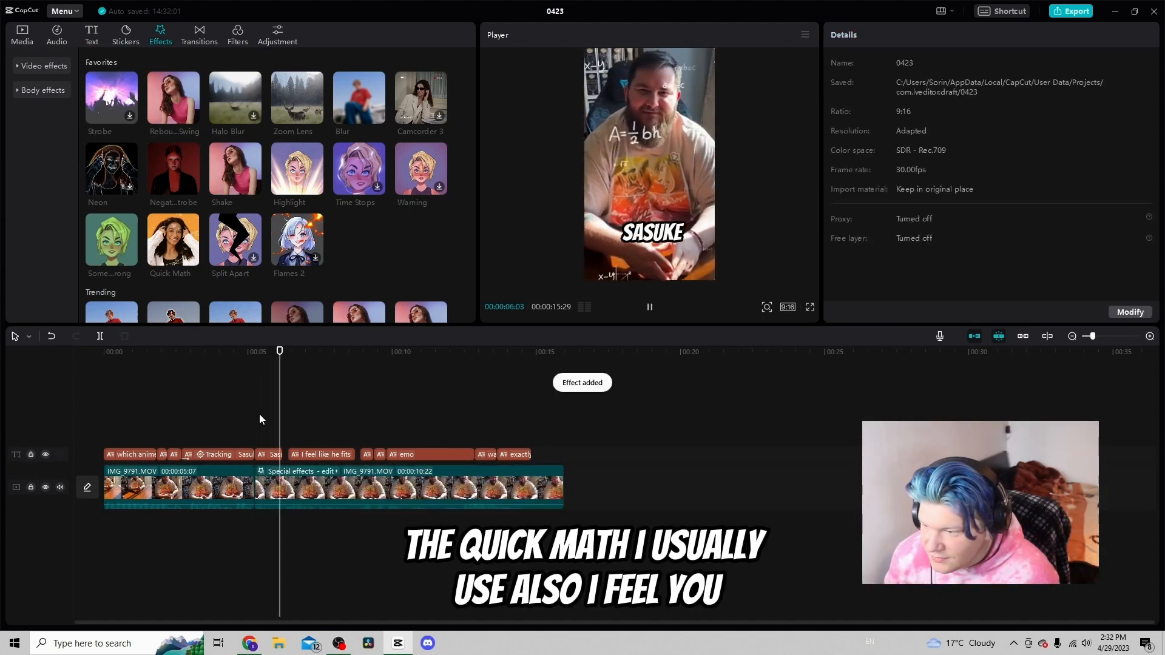
click(246, 382)
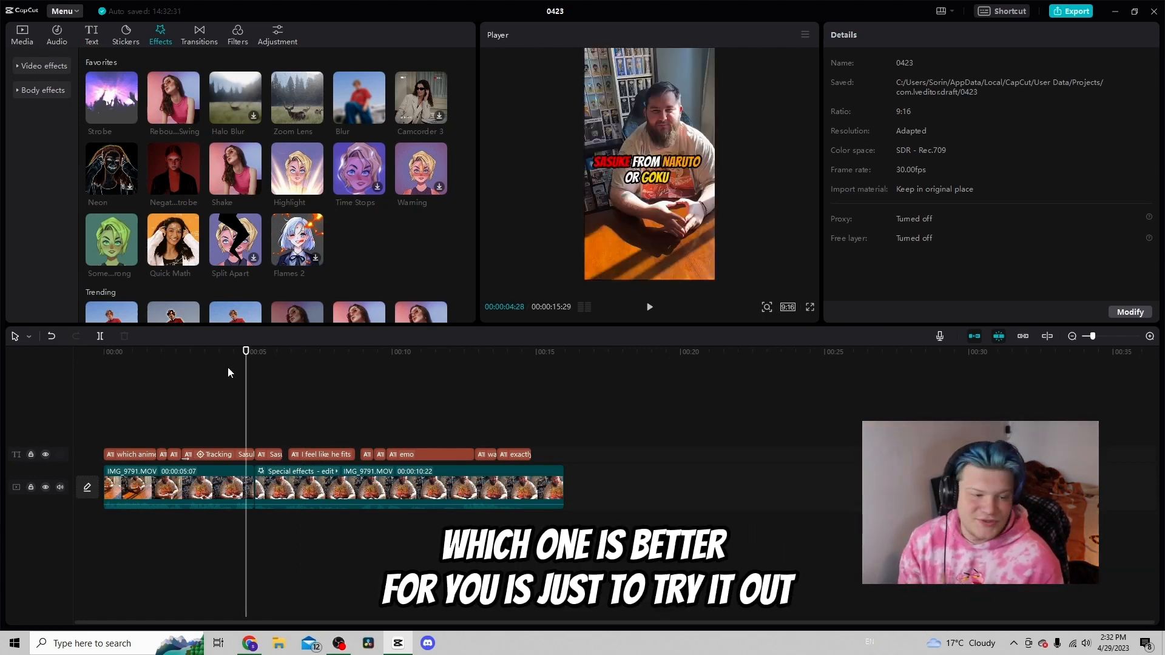
Add the Pull Out transition between the first and second video clips
click(206, 34)
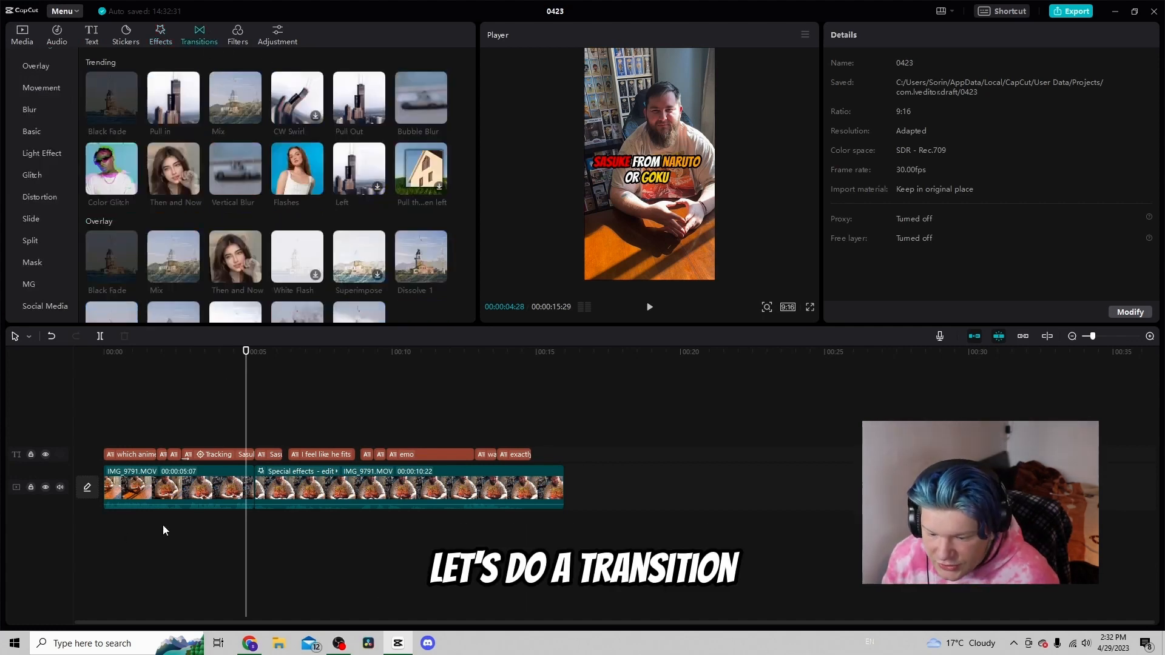
click(255, 404)
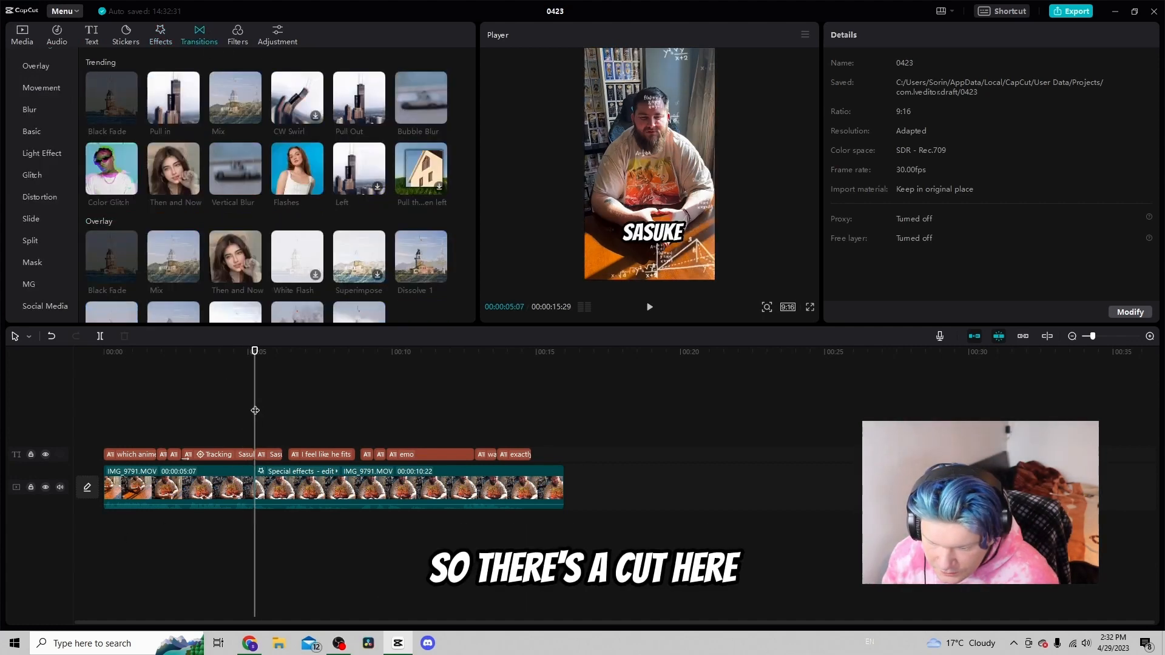
click(377, 114)
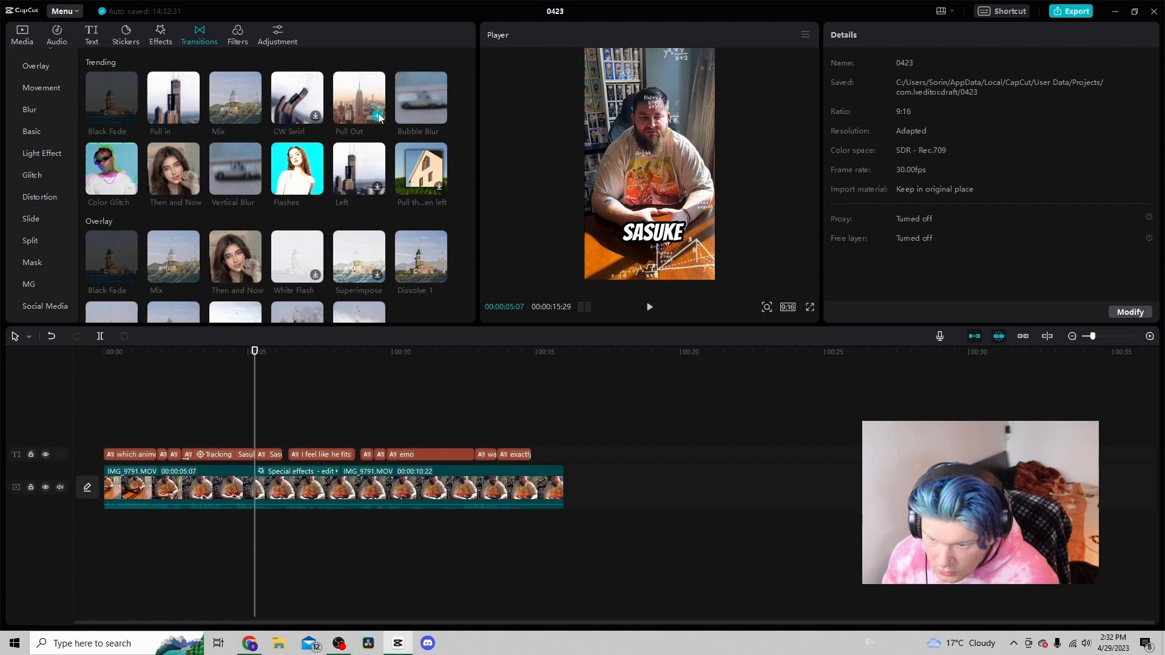
click(245, 418)
click(239, 417)
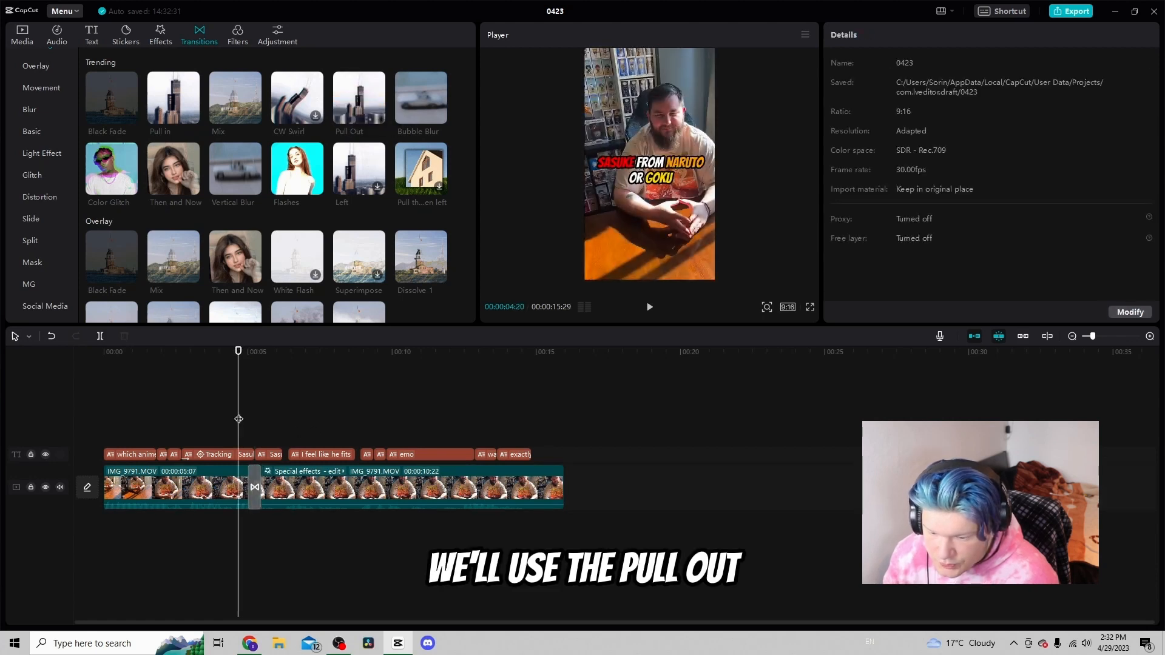
Play back the Pull Out transition and open its duration settings to inspect them
key(space)
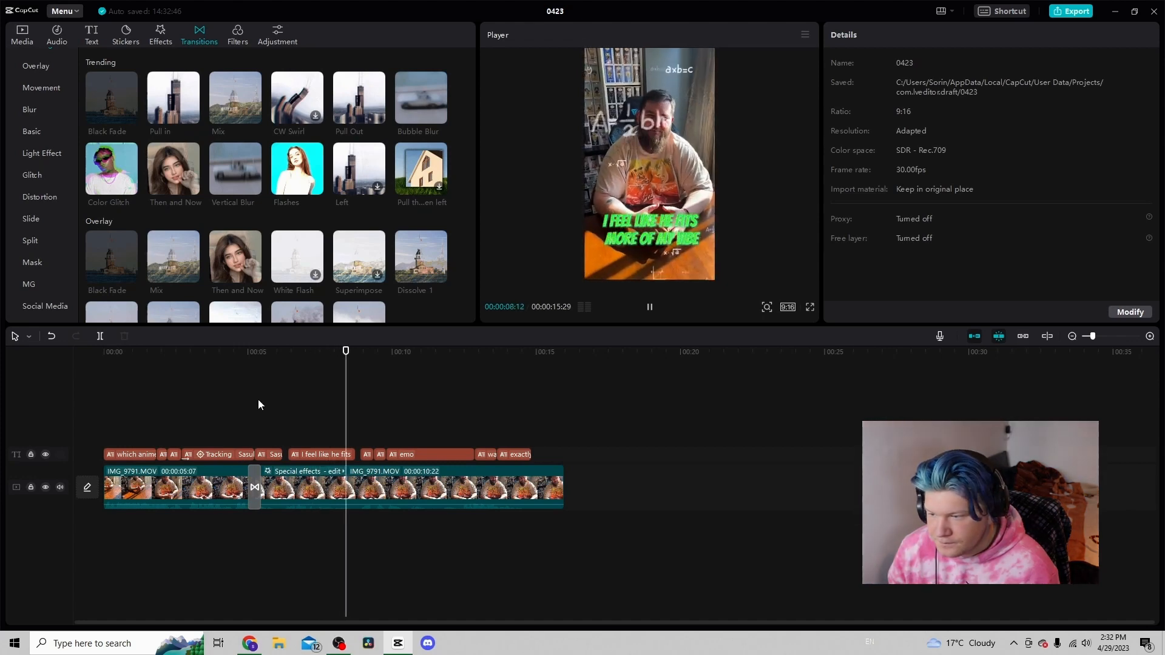
click(239, 419)
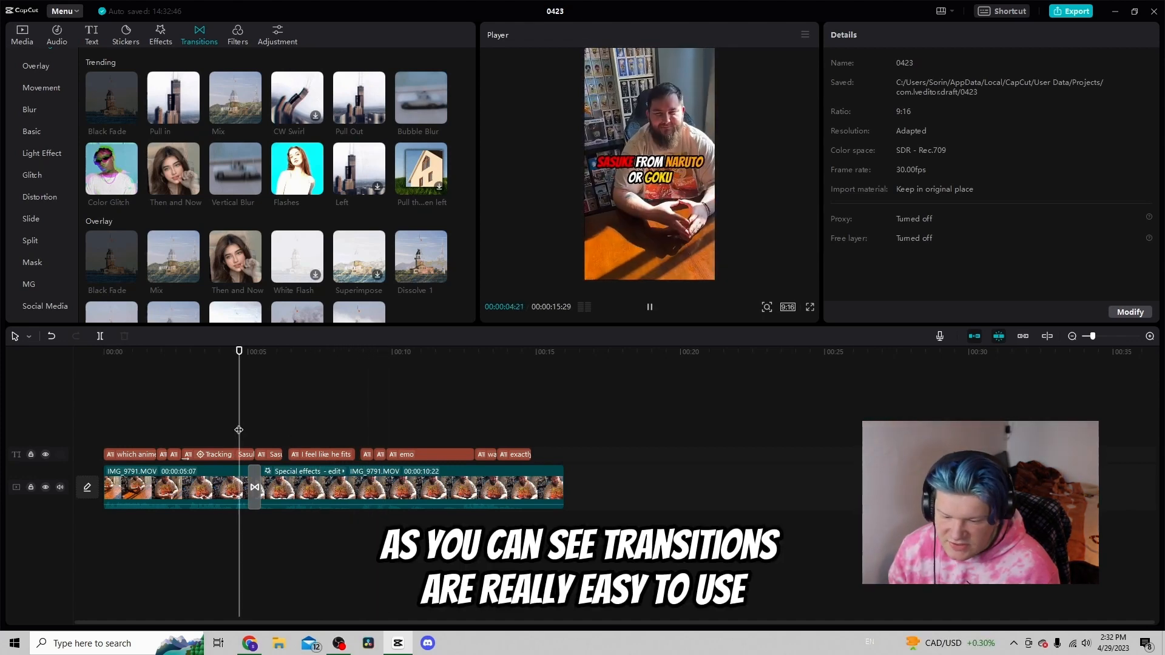
key(space)
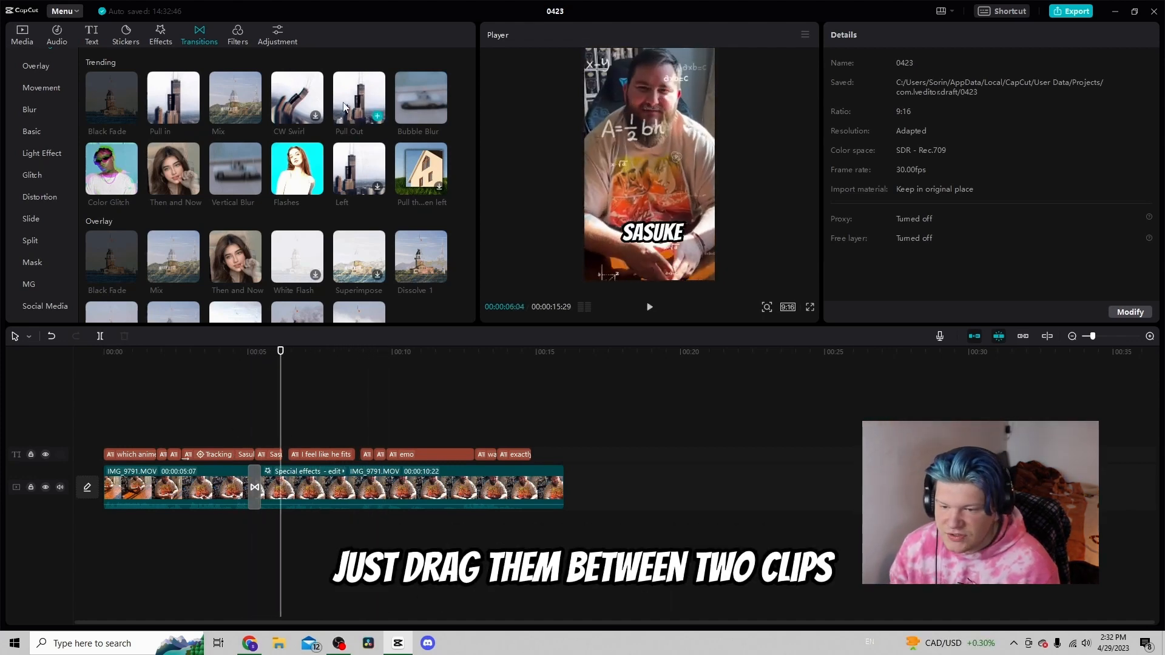
drag(348, 128, 377, 134)
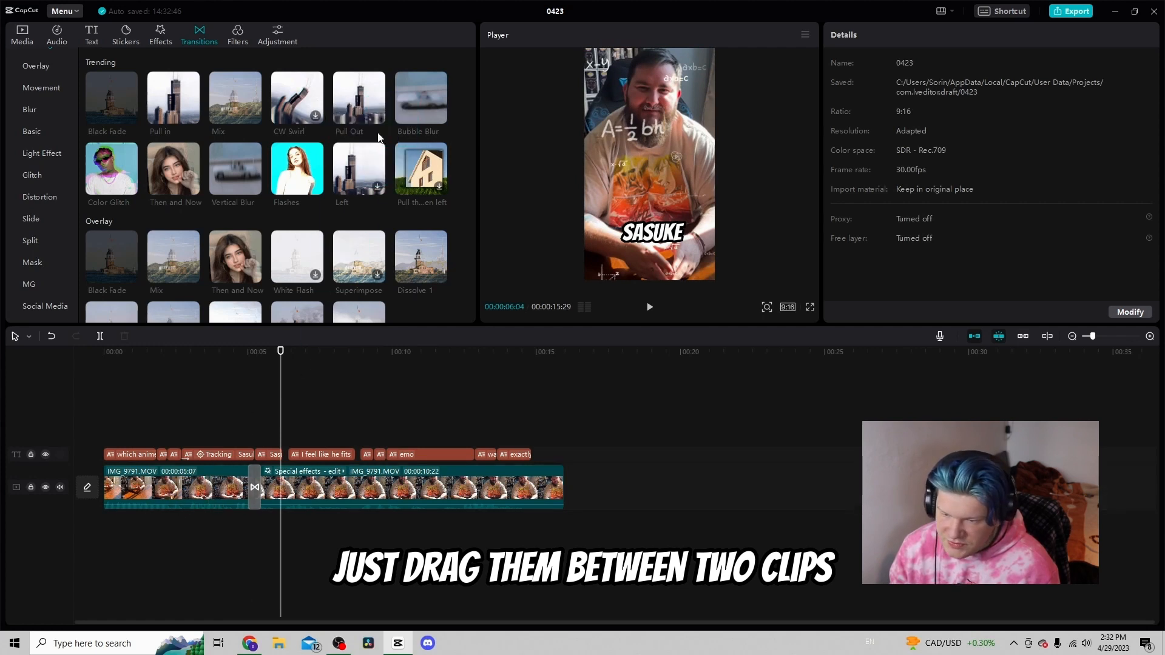
click(254, 487)
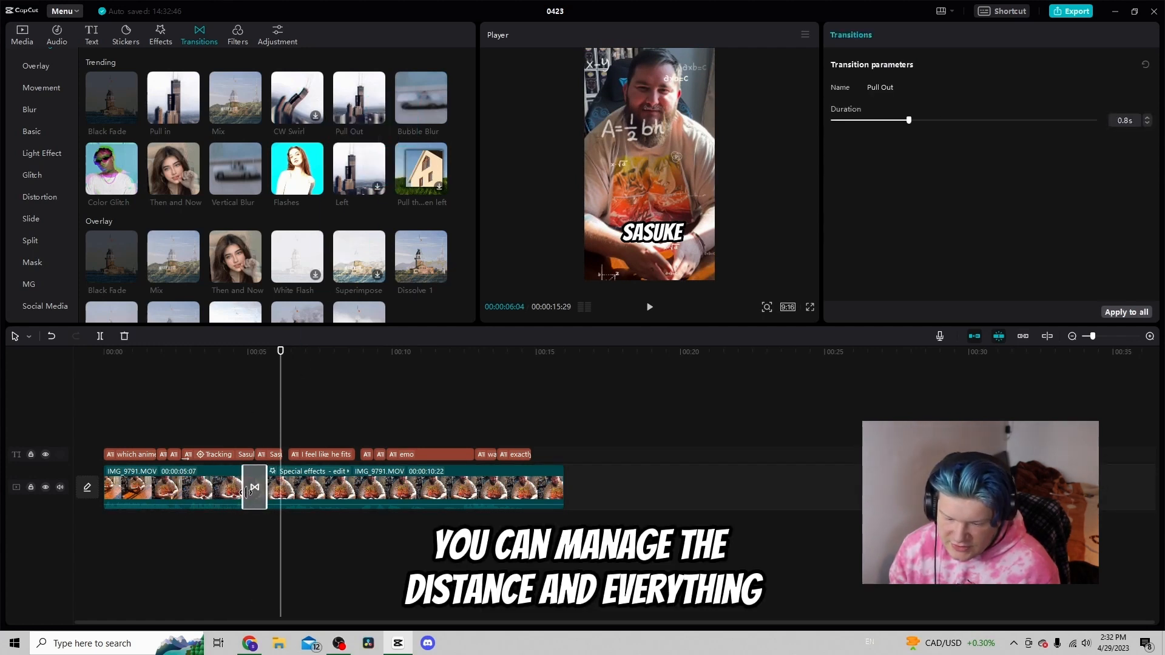
click(249, 436)
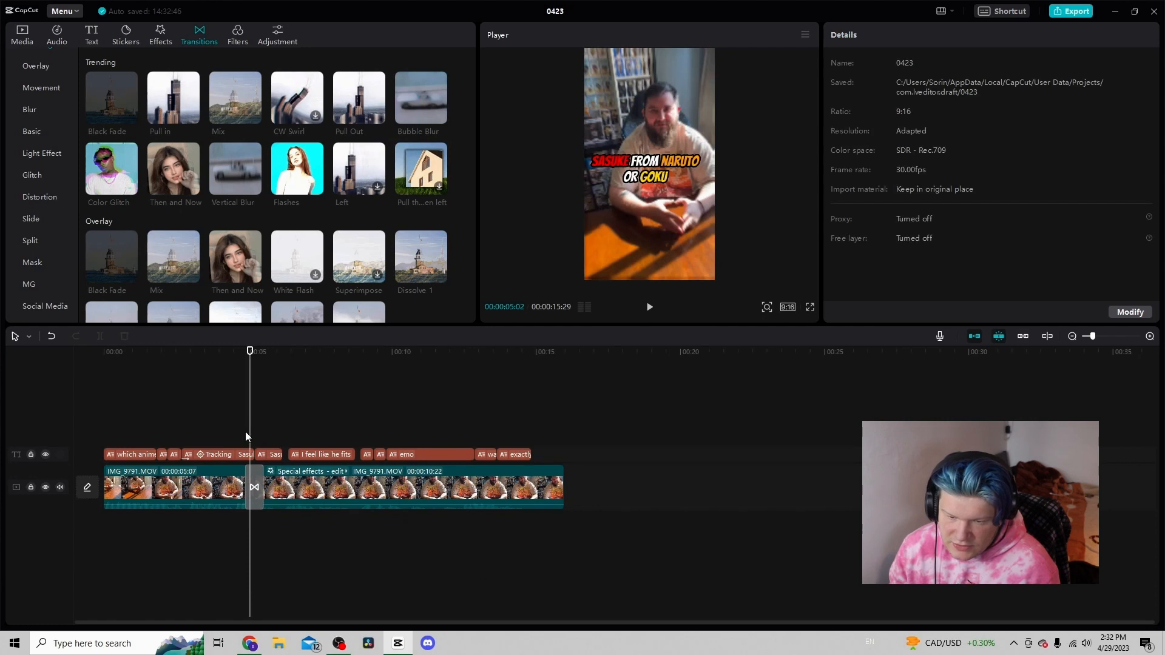
click(245, 435)
Add the Rapid swish sound effect from Favorites at the transition and play it back
click(56, 32)
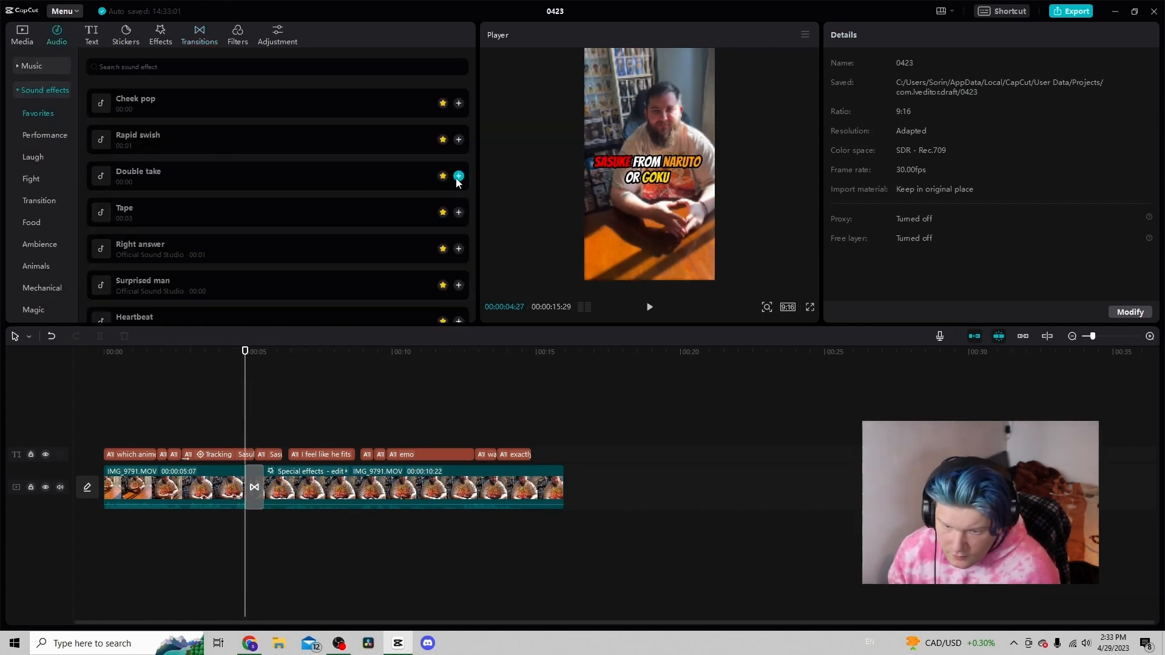
scroll(433, 164, up, 2)
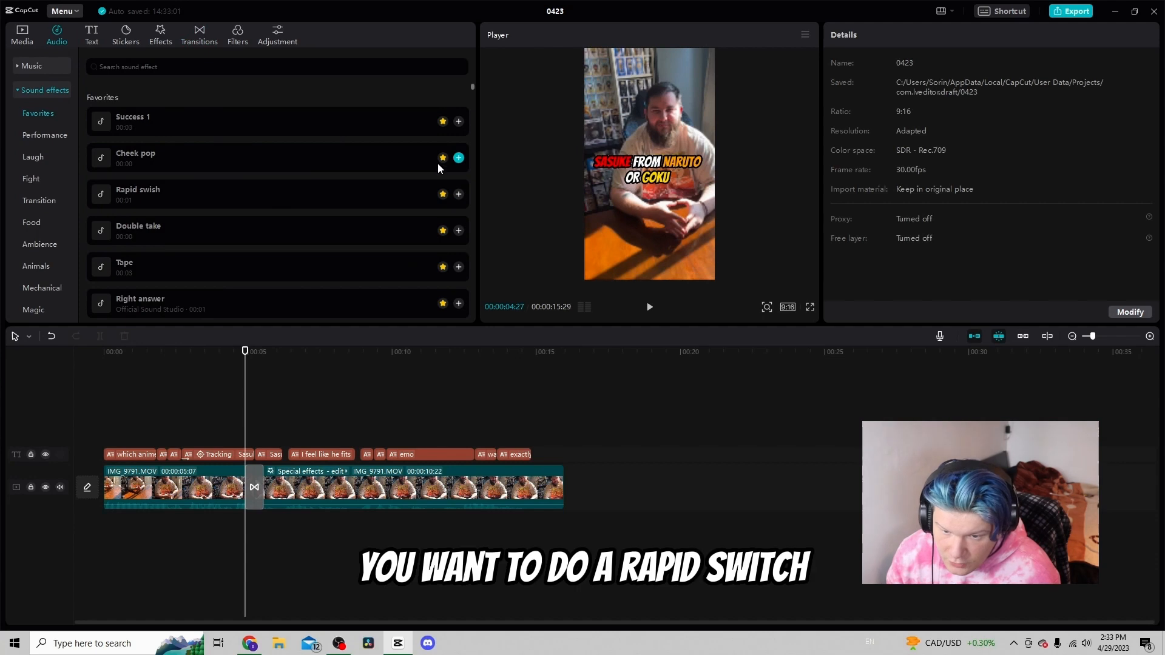
click(458, 195)
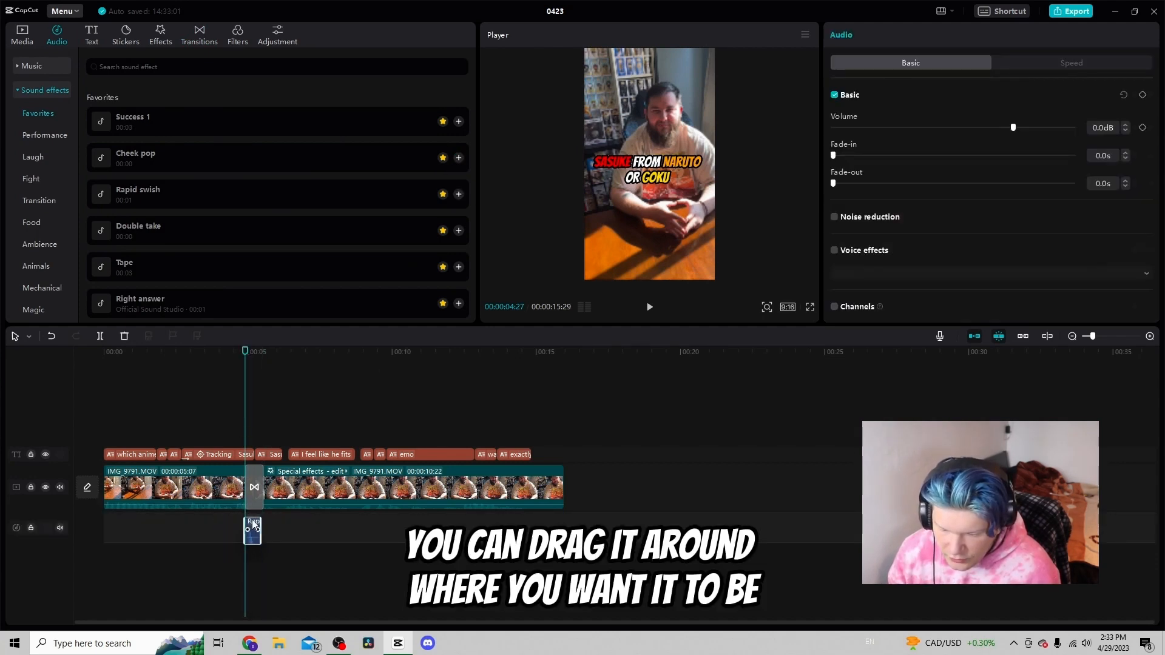
click(217, 395)
key(space)
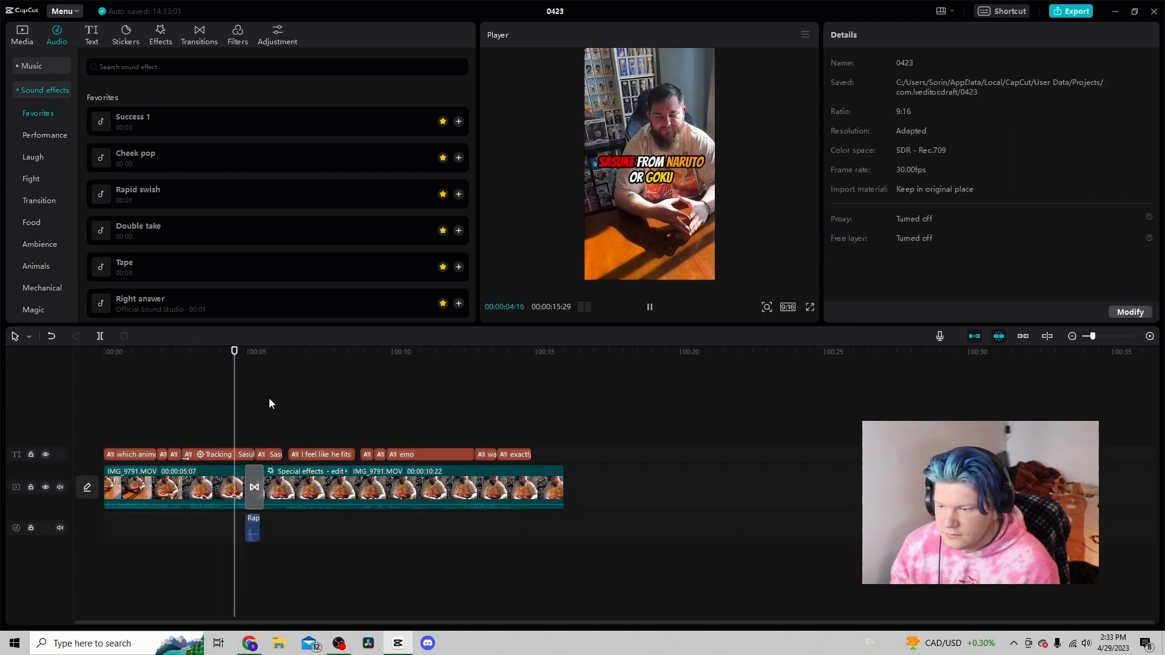
key(space)
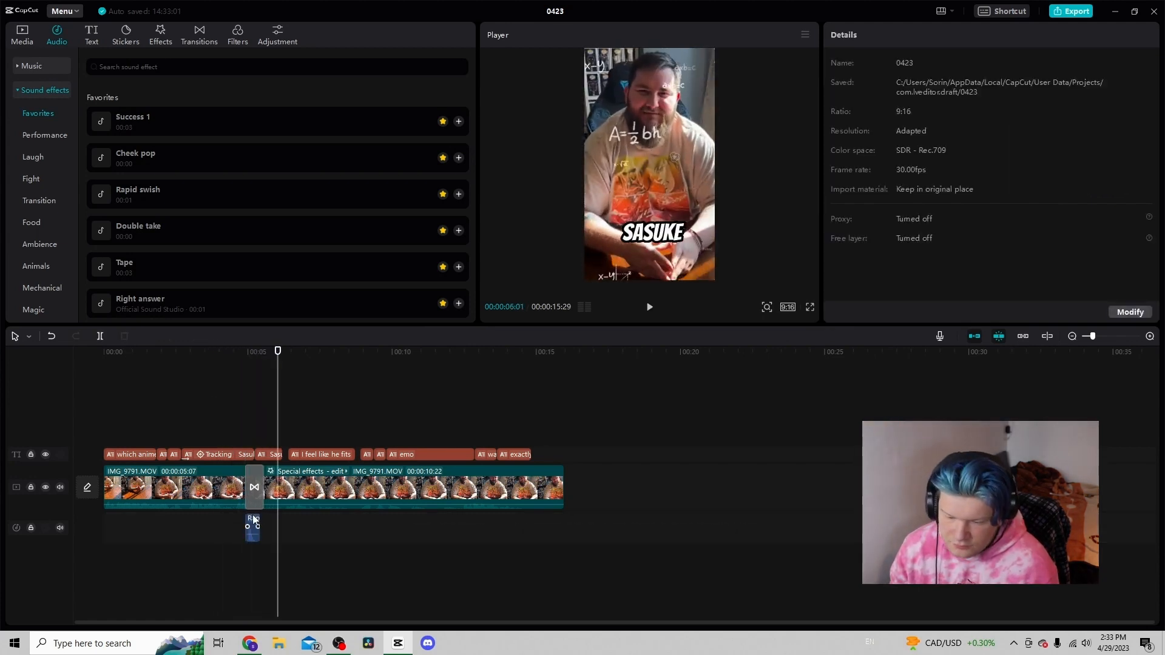
Play the swish again, then delete the Rapid swish sound effect from the timeline
click(252, 523)
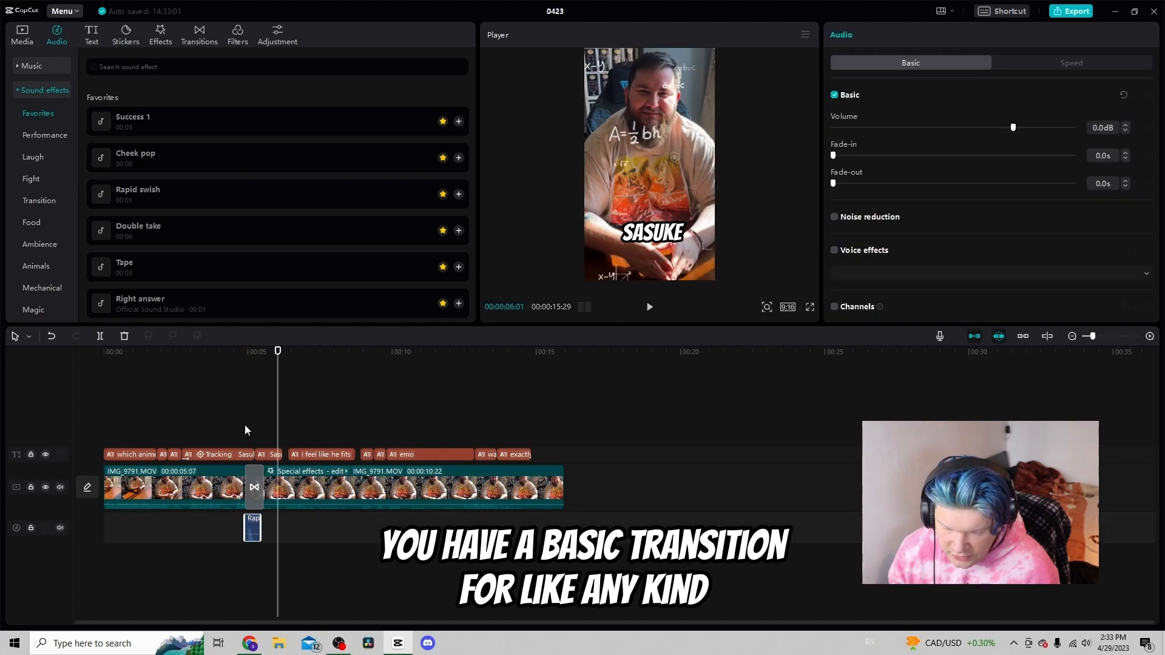
click(239, 424)
key(space)
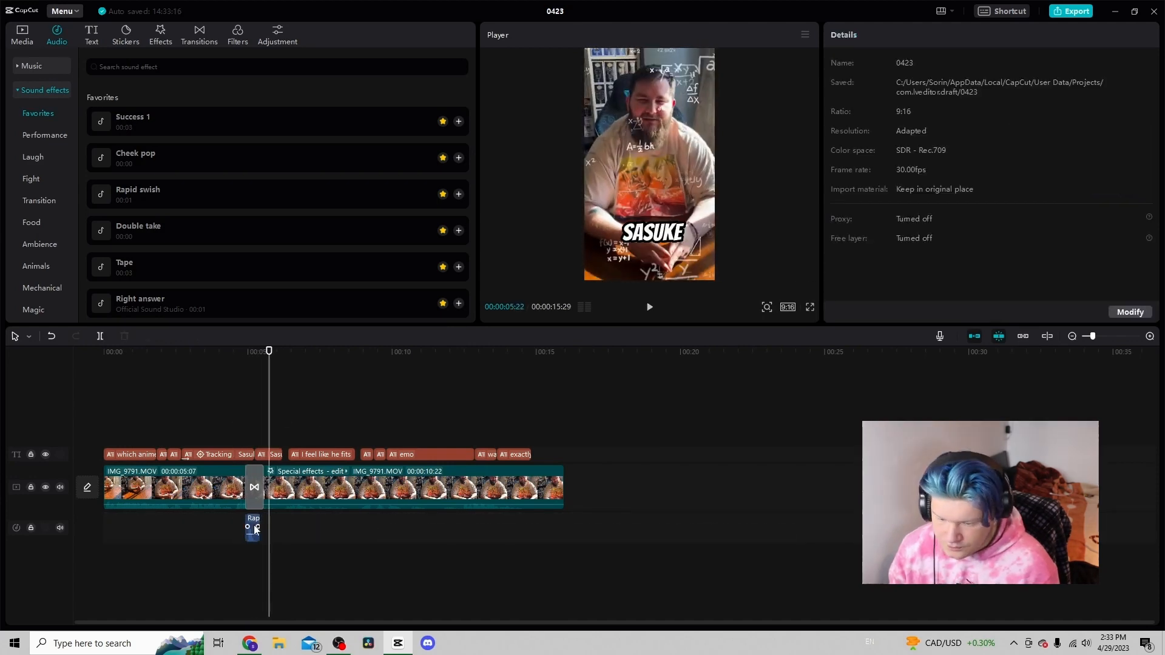
click(252, 528)
key(Delete)
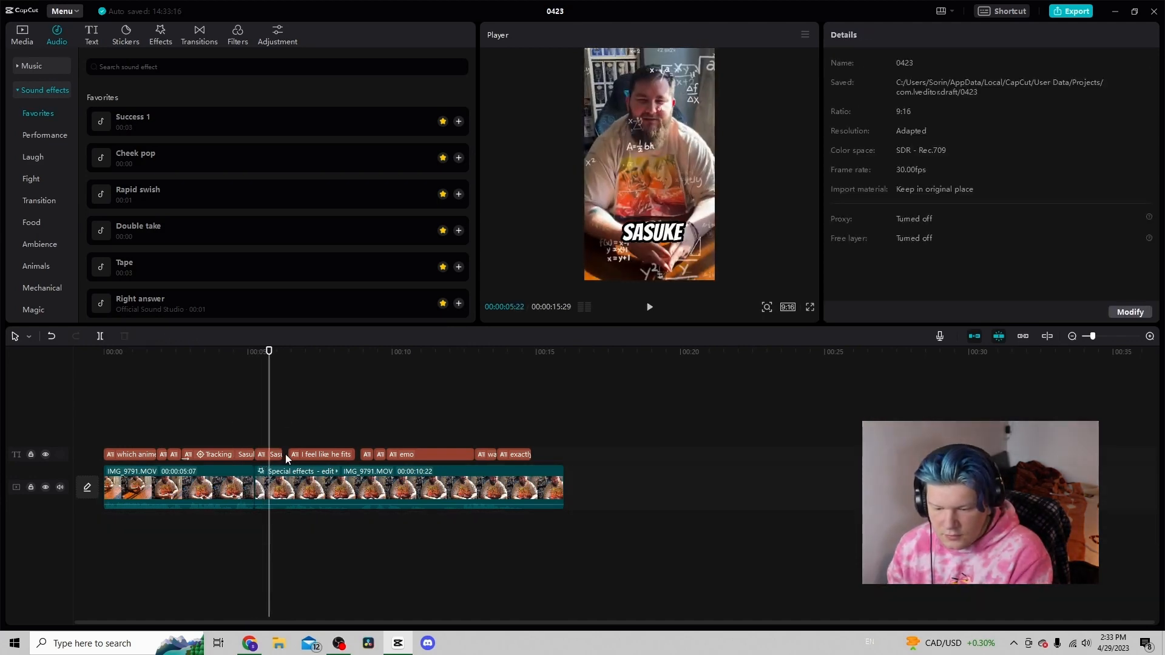
Place the Untitled design image on an overlay track from about 2 seconds, trimmed to end at the transition
click(413, 394)
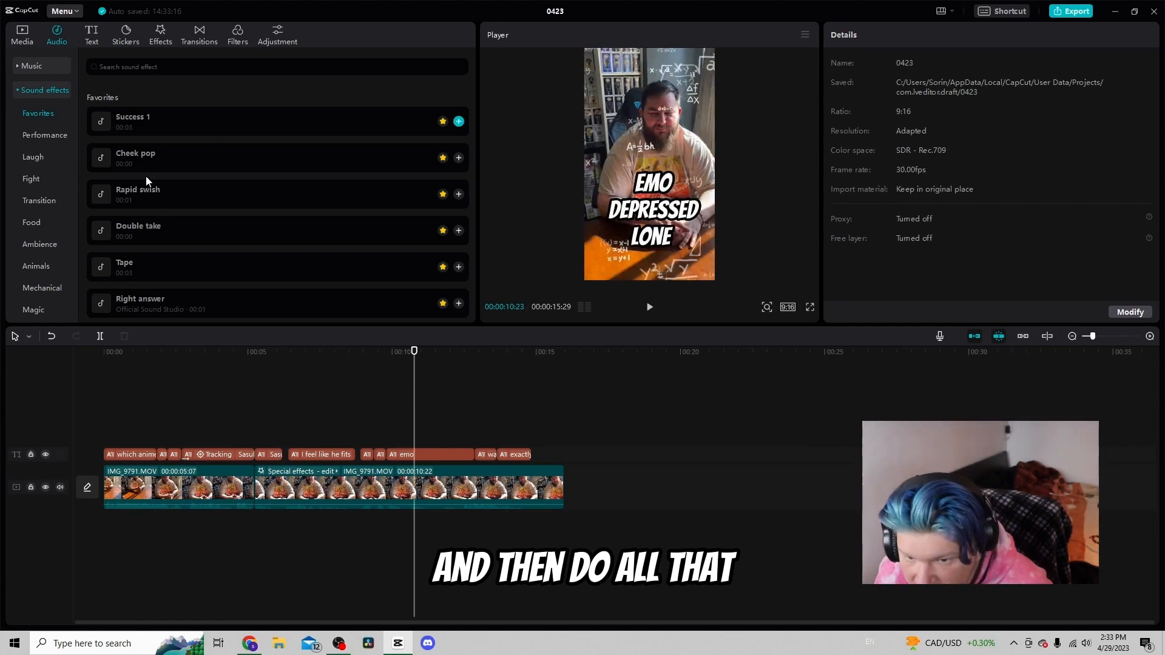
click(157, 422)
drag(156, 421, 182, 422)
click(23, 38)
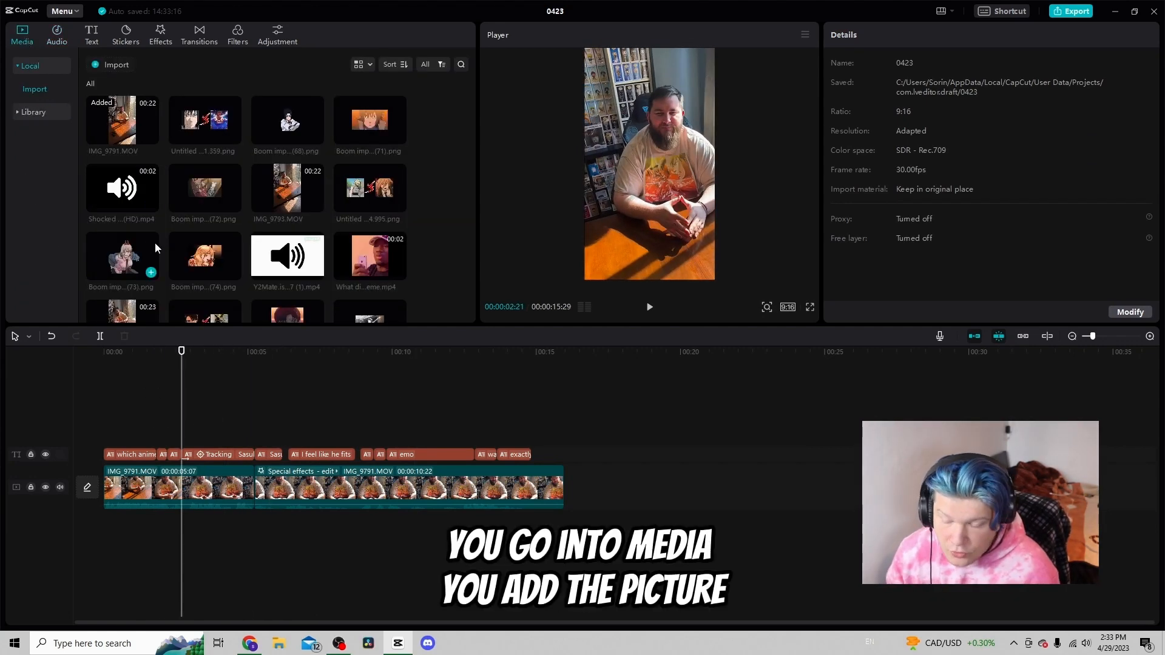
scroll(222, 133, down, 2)
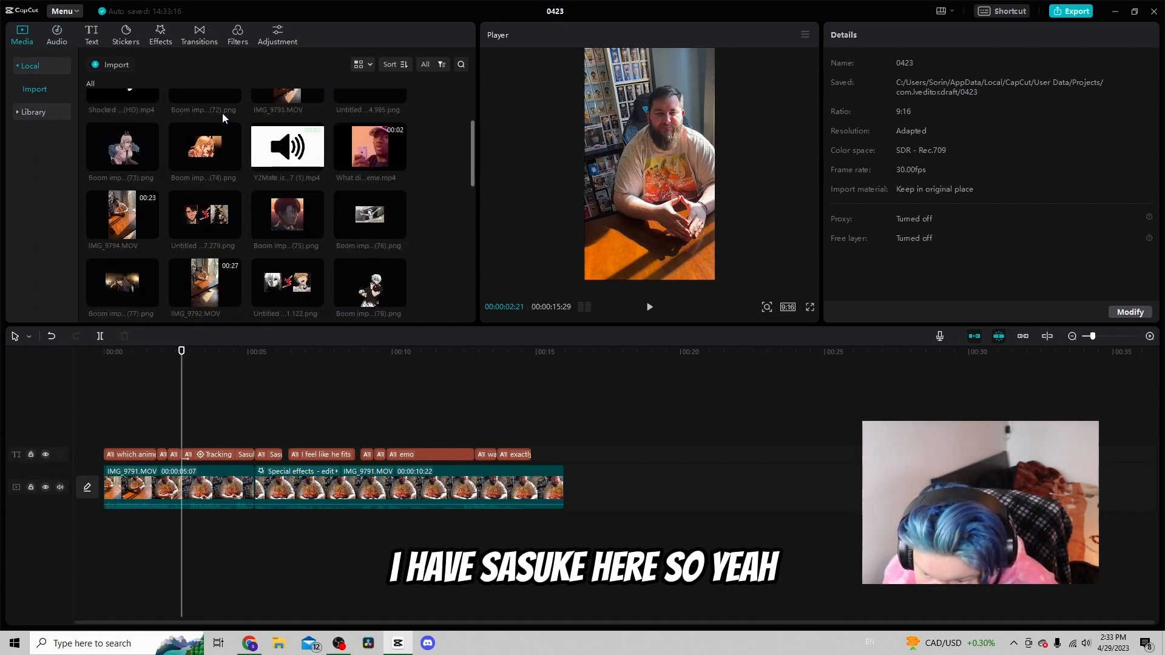
scroll(224, 118, up, 2)
drag(227, 123, 205, 448)
drag(324, 450, 254, 443)
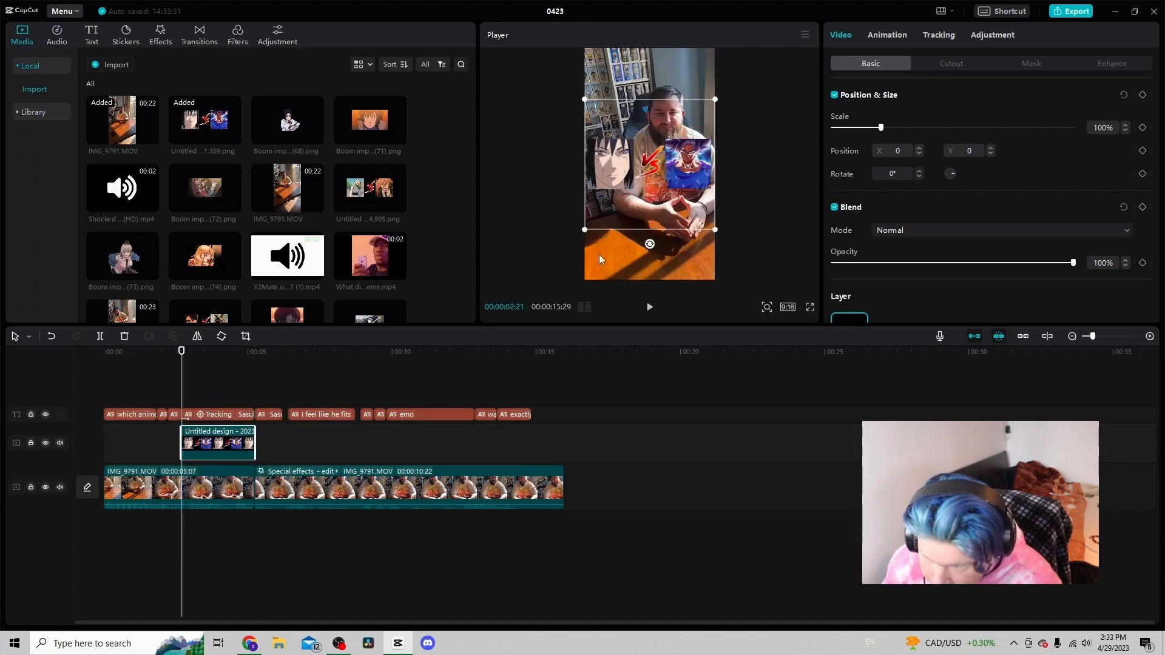
Shrink the overlay image to 88% scale, lowered in the frame, and preview it
key(space)
key(space)
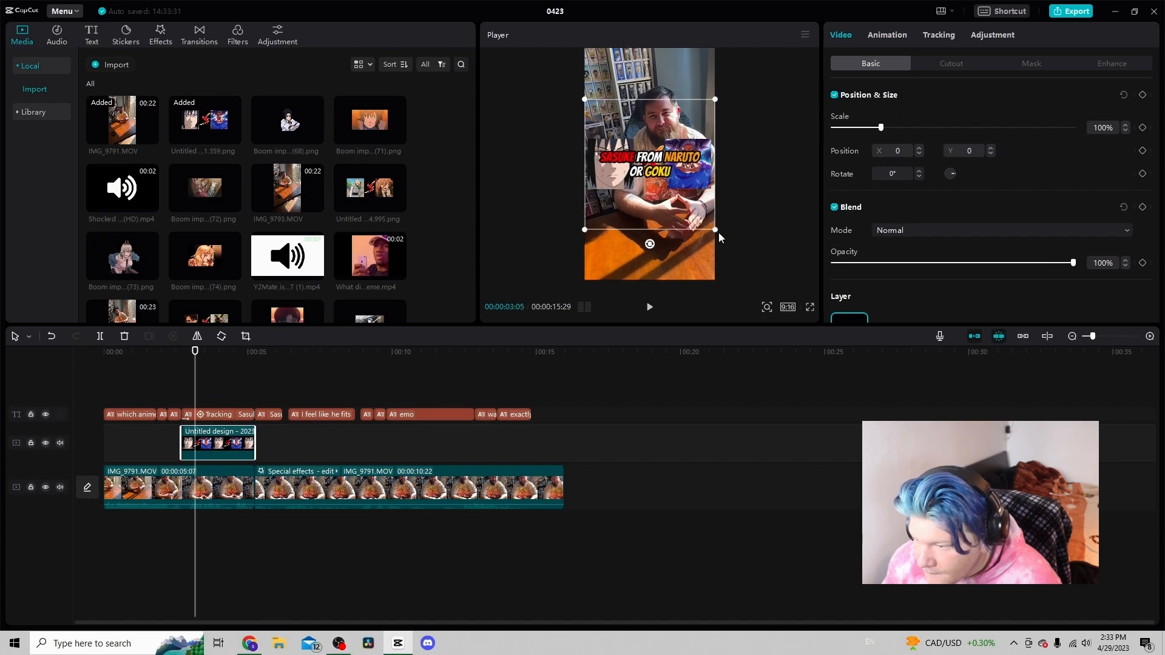
drag(714, 231, 688, 250)
key(space)
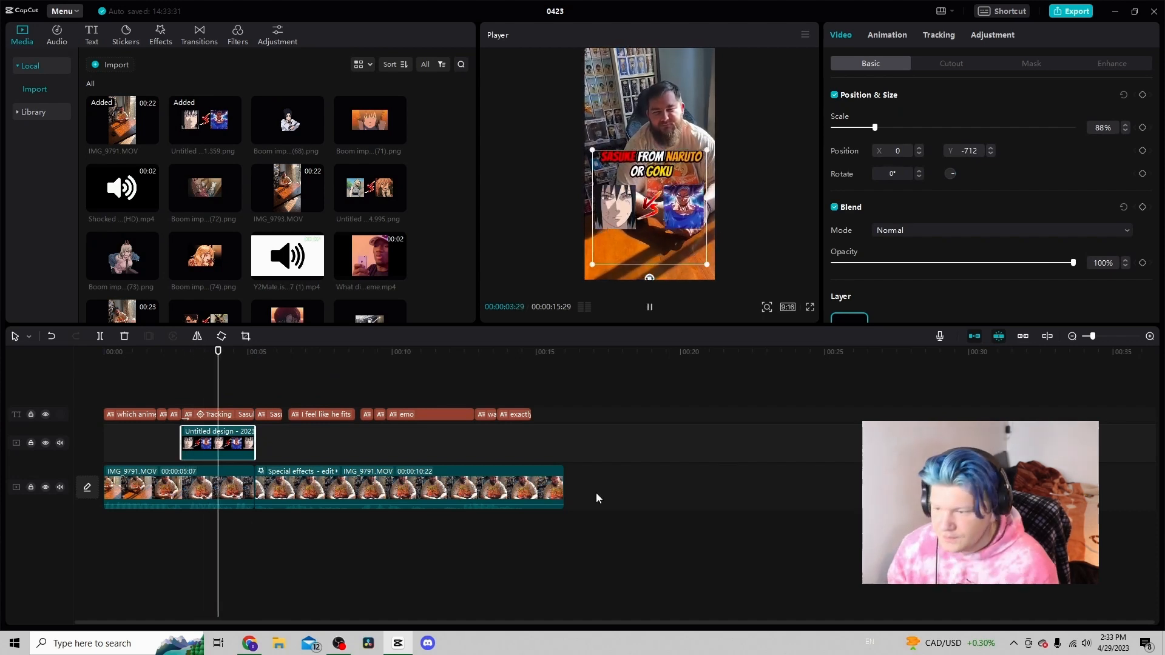
key(space)
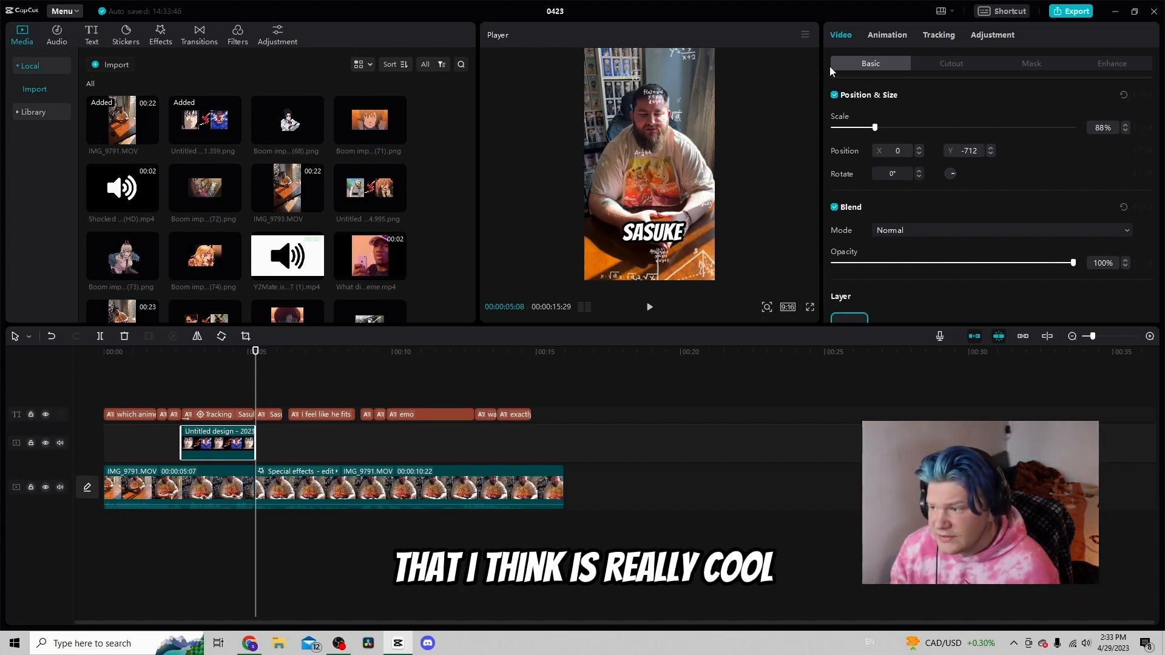
Apply the Zoom In in-animation to the overlay image with a 0.1s duration and preview it
click(890, 35)
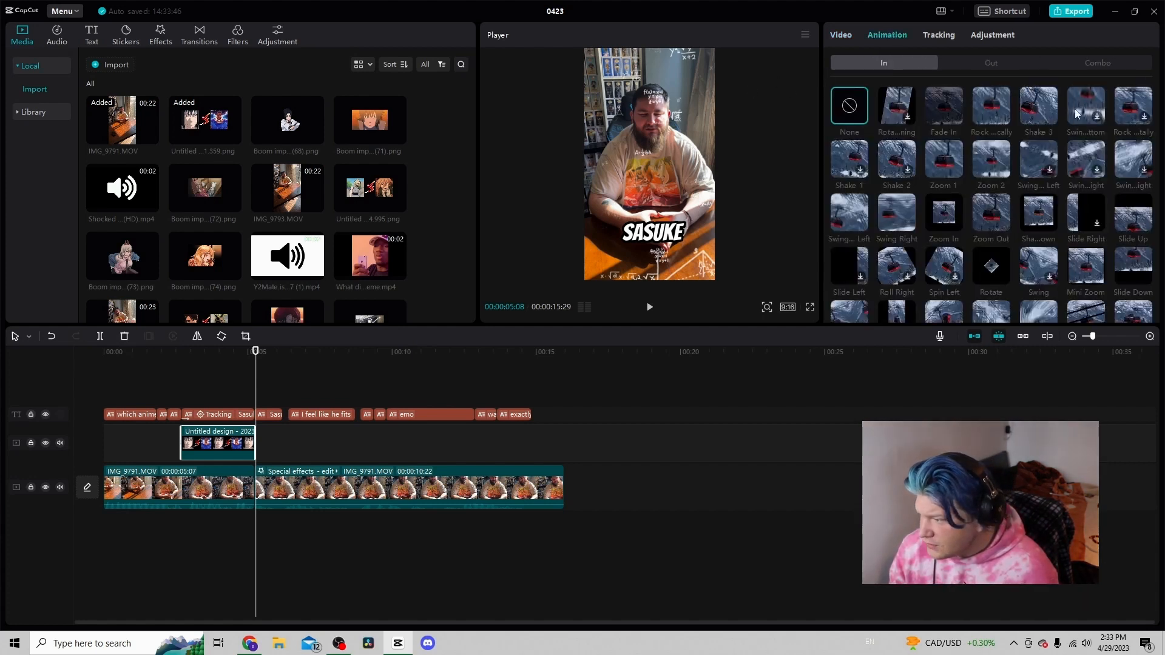
click(944, 212)
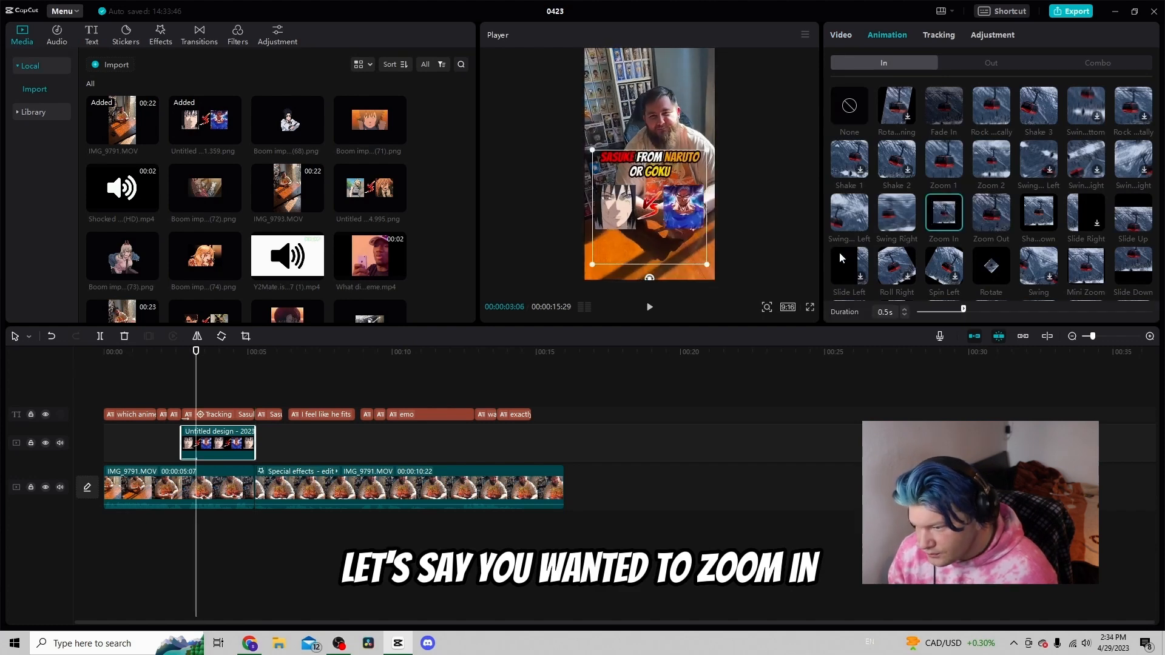
click(904, 315)
click(904, 316)
click(904, 315)
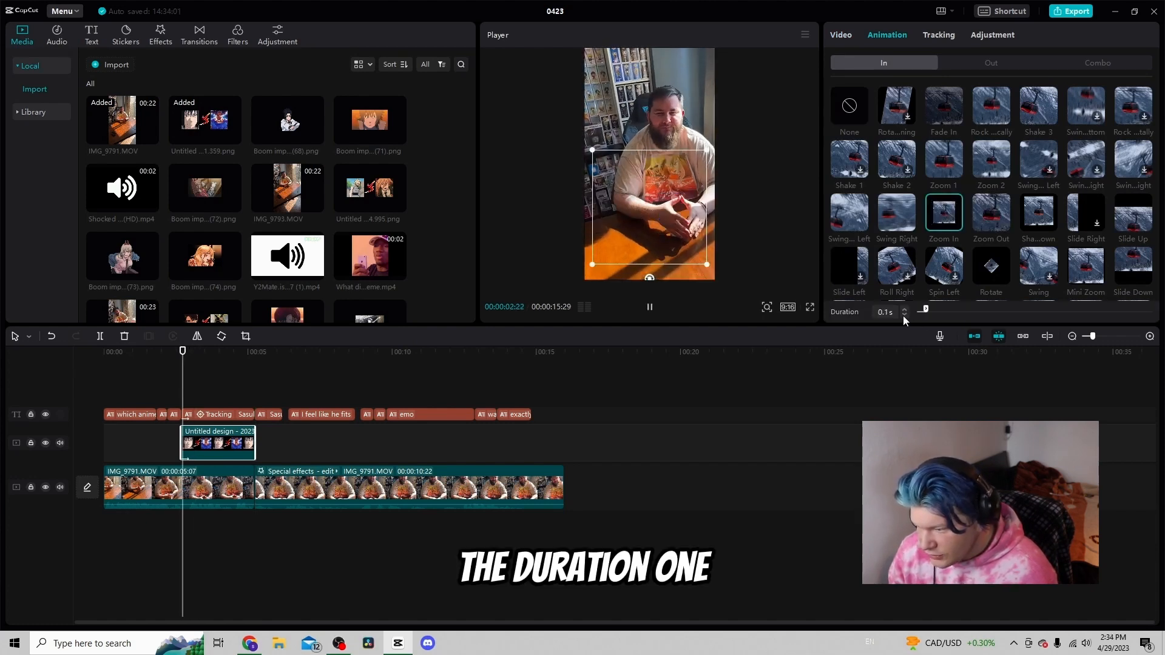
click(161, 395)
key(space)
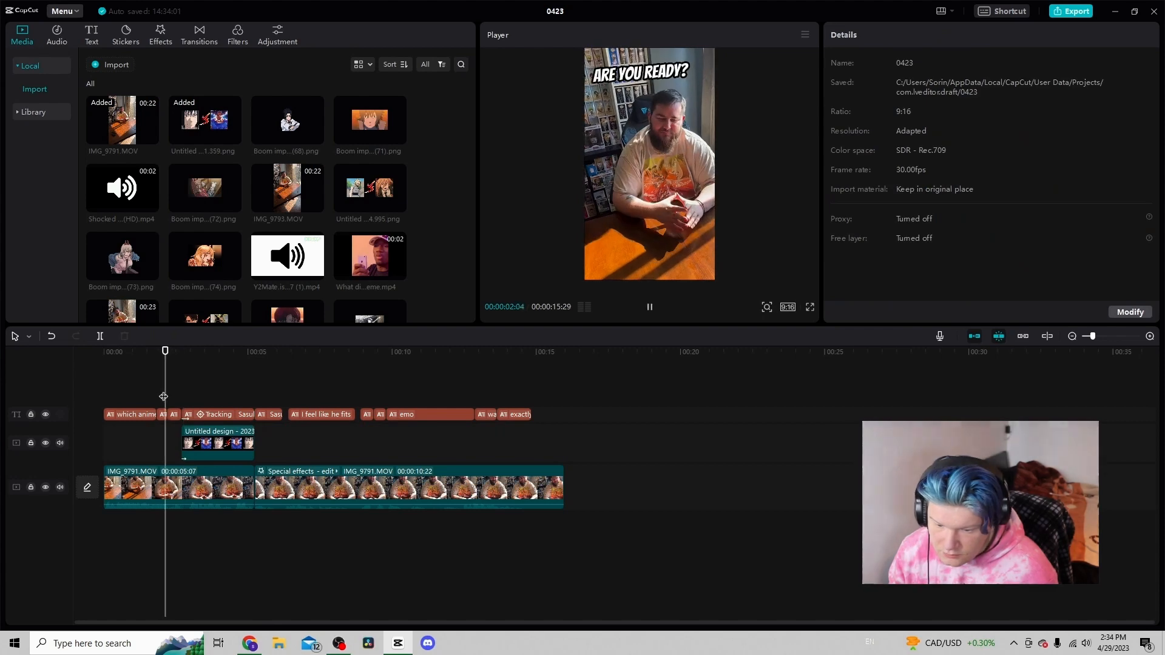
key(space)
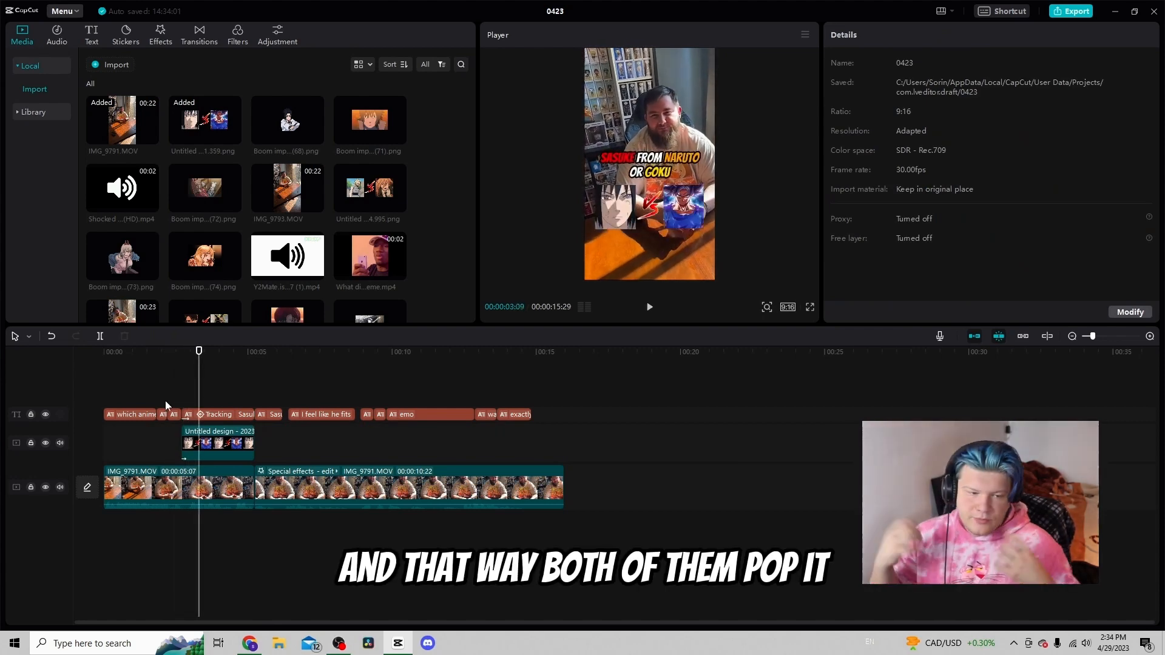
Add a custom adjustment layer and stretch it to span the whole video
click(283, 27)
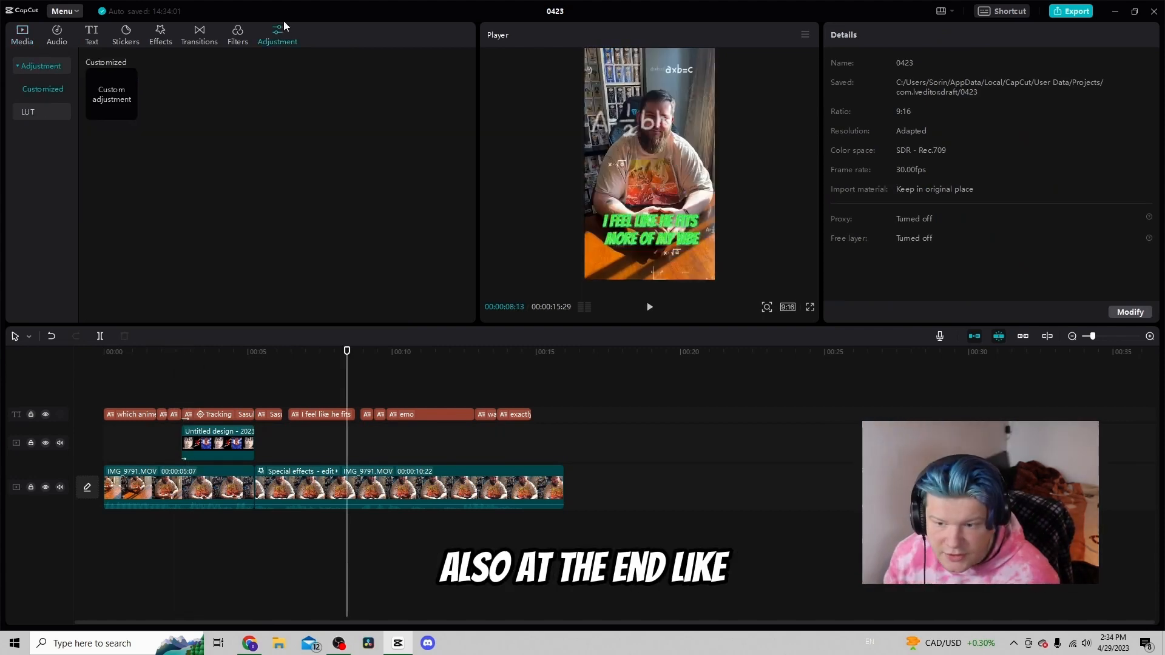
click(129, 112)
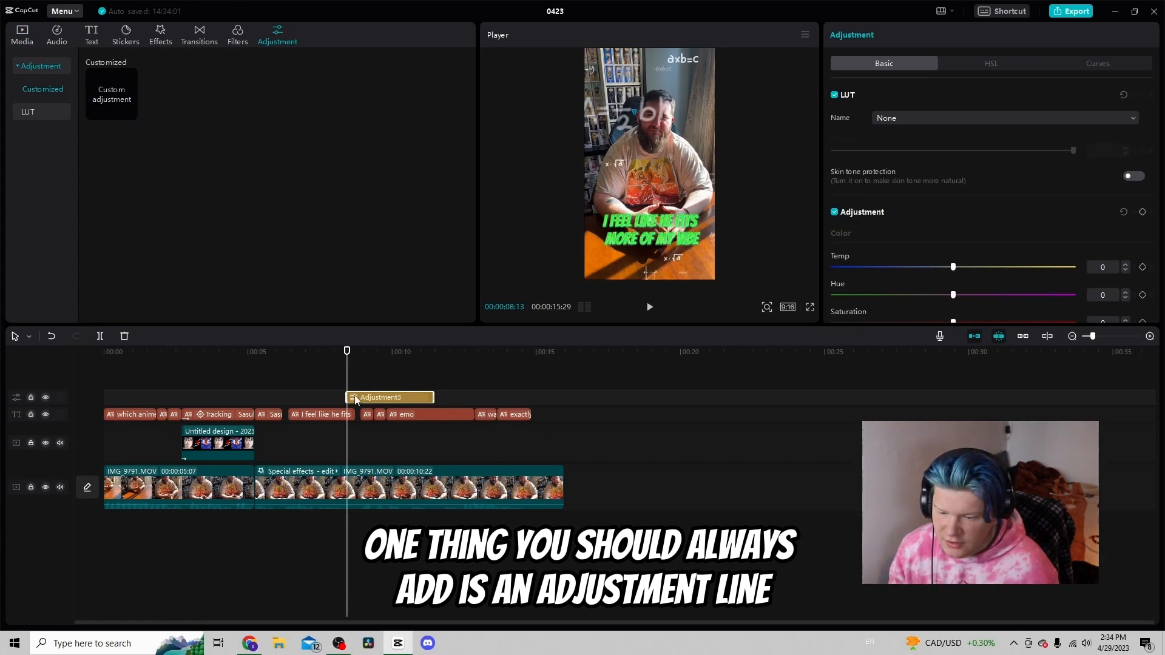
drag(356, 401, 333, 398)
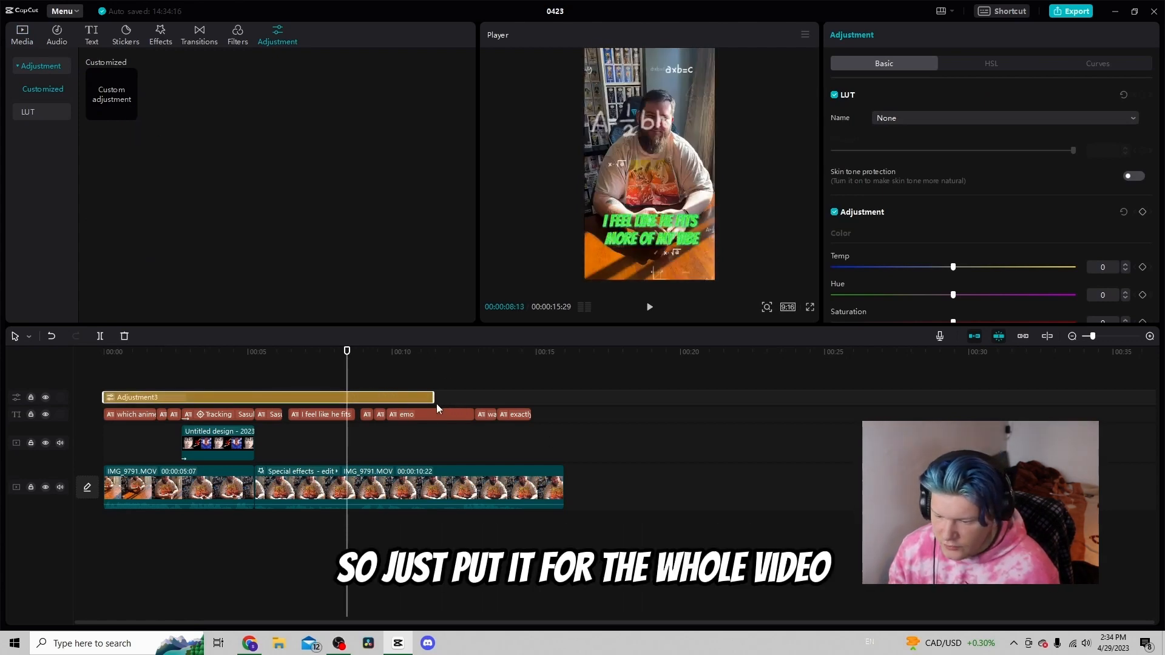
drag(435, 403, 565, 403)
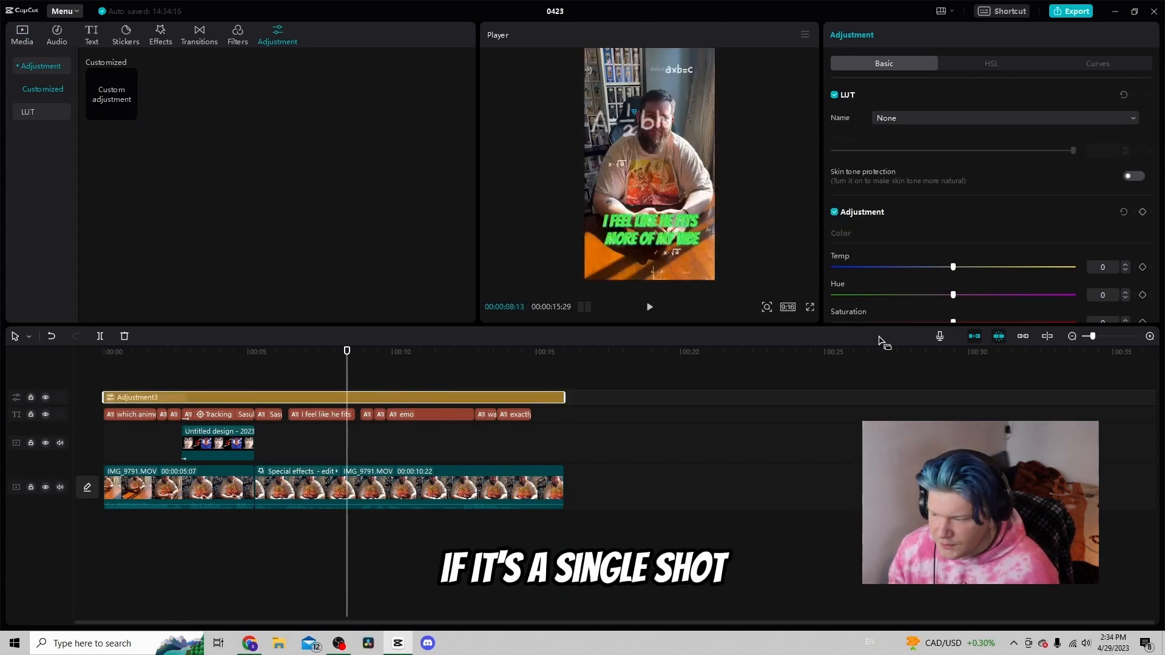
Set the adjustment layer's saturation to 5 and brightness to -4, and nudge its contrast
scroll(970, 255, down, 3)
double_click(1126, 187)
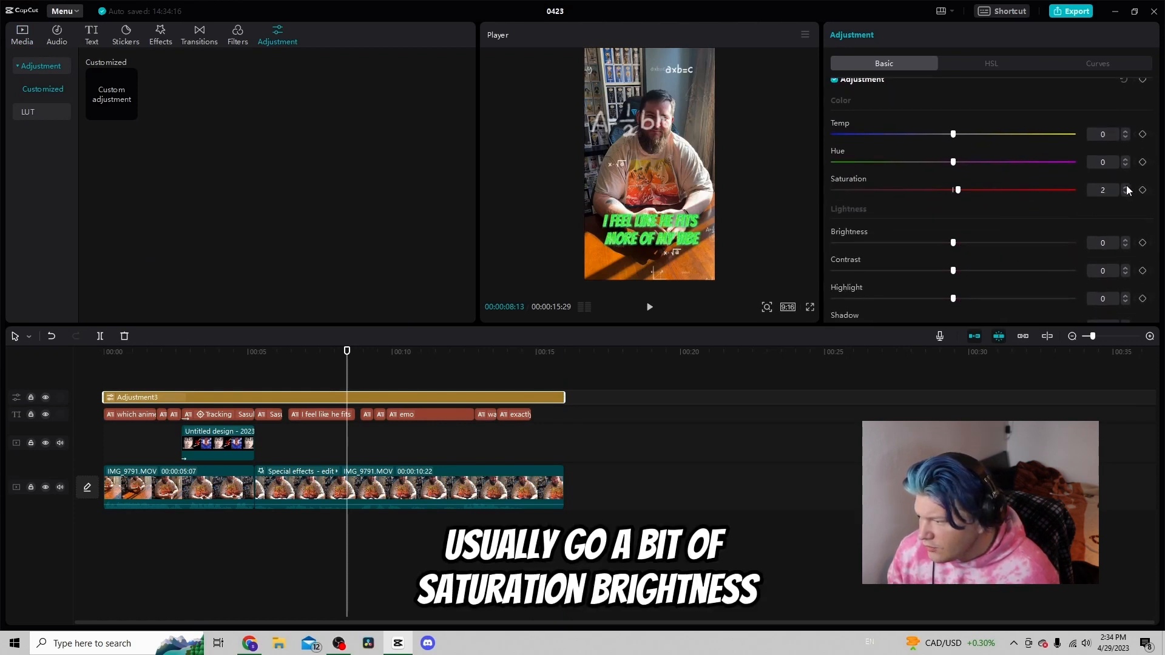
triple_click(1129, 246)
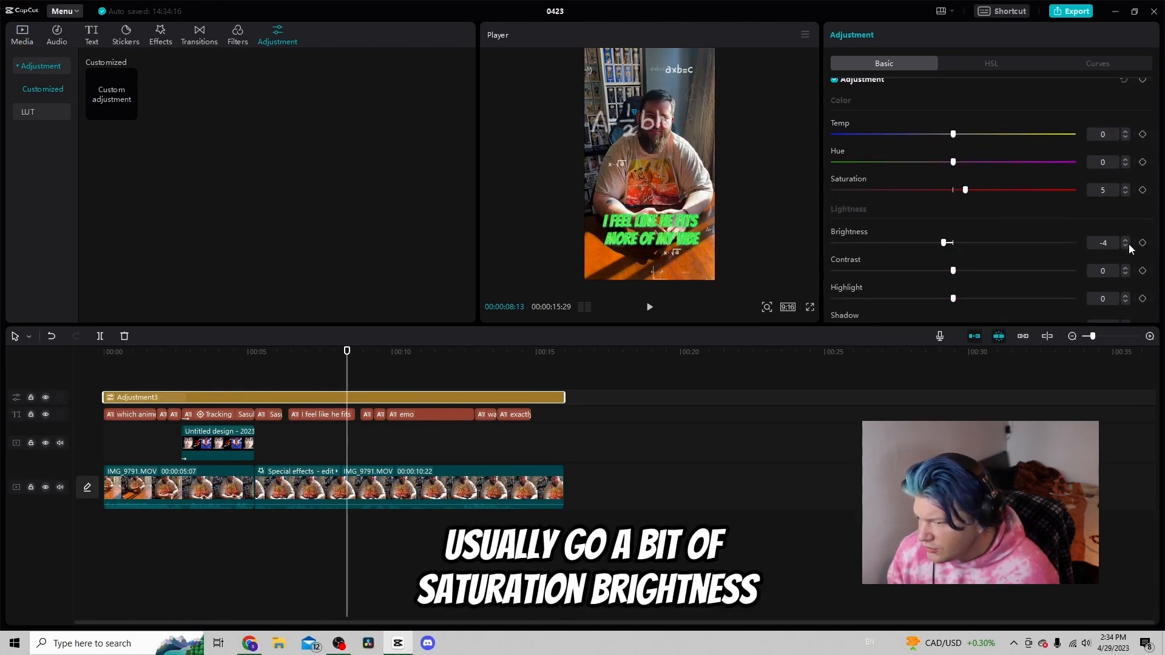
double_click(1126, 269)
double_click(1127, 269)
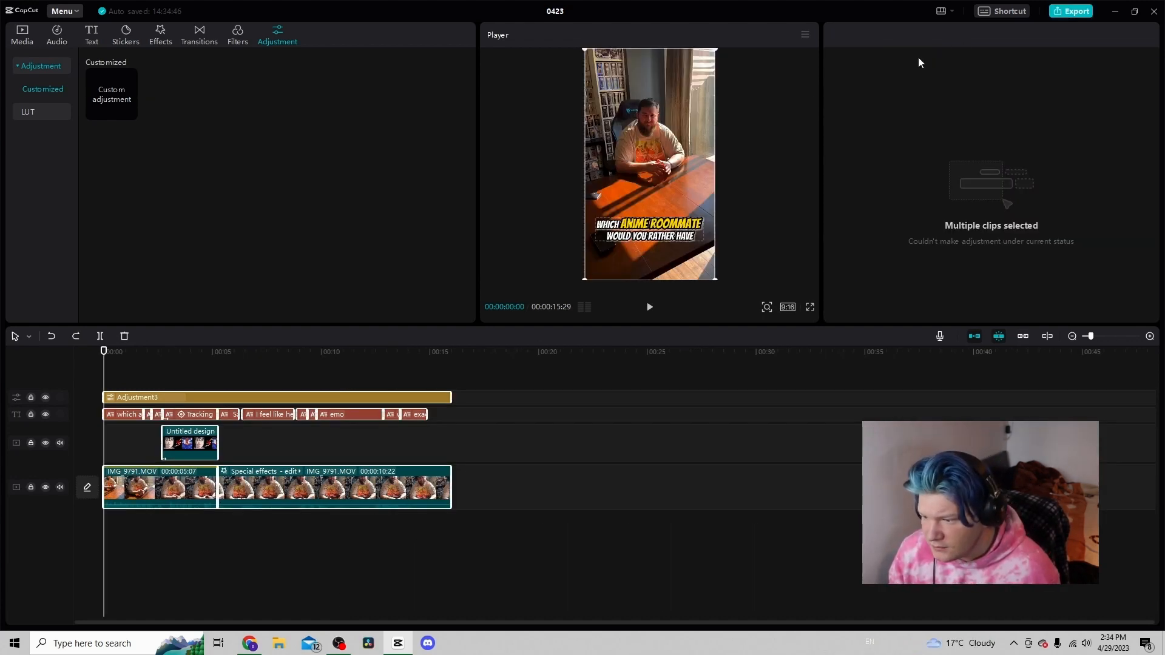
Open the export settings and set the resolution to 1080P
click(1074, 12)
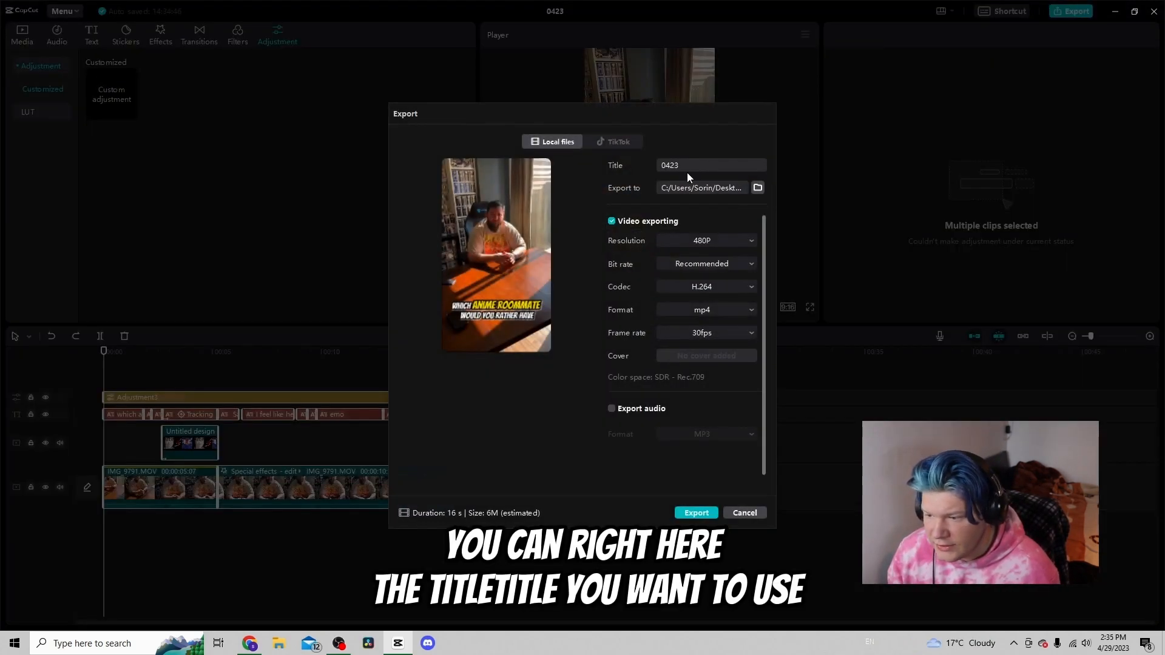
click(710, 243)
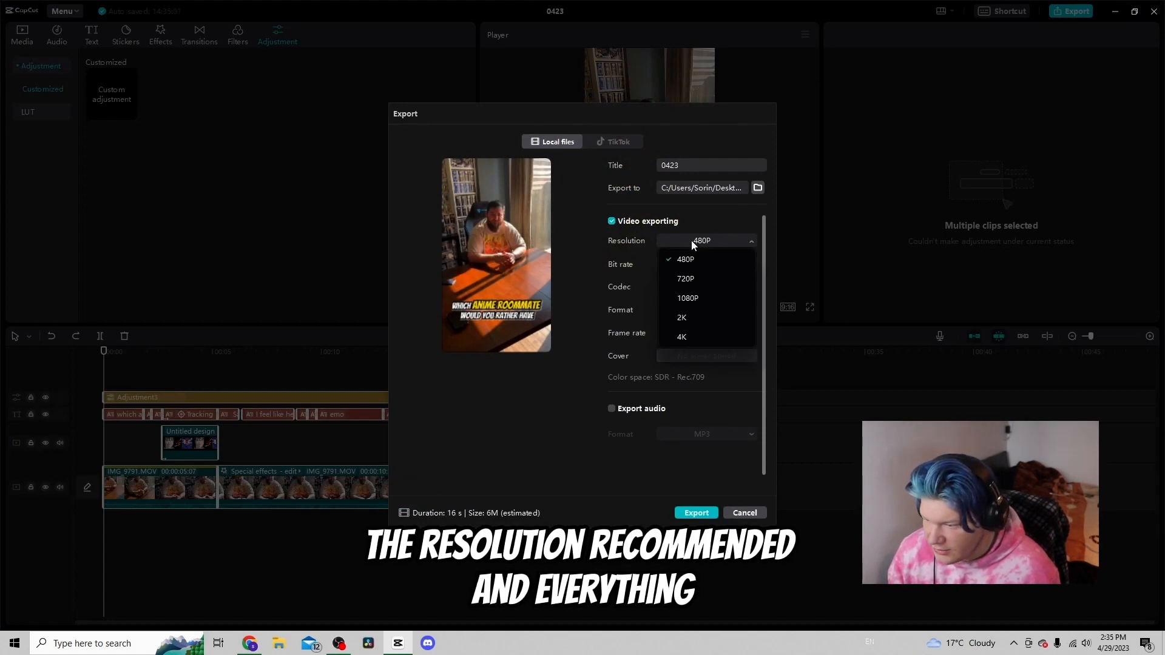
click(695, 303)
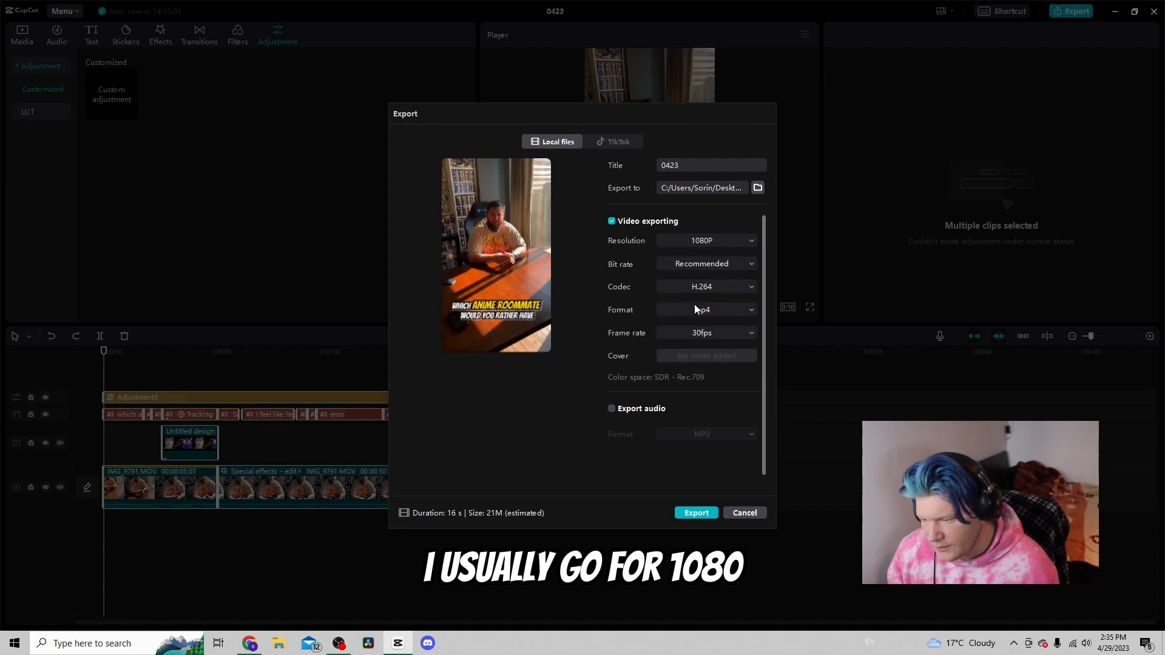